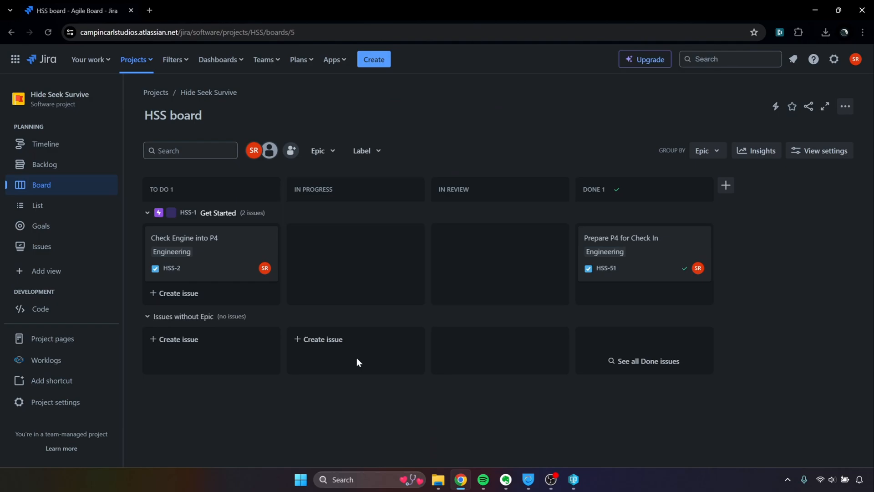
# Review the details of the "Check Engine into P4" task and move its card to the In Progress column.
pyautogui.click(231, 260)
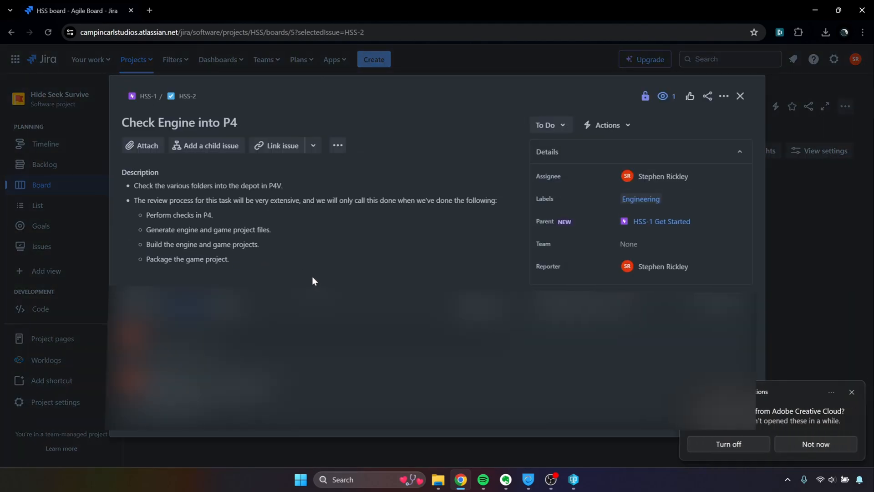
pyautogui.click(853, 392)
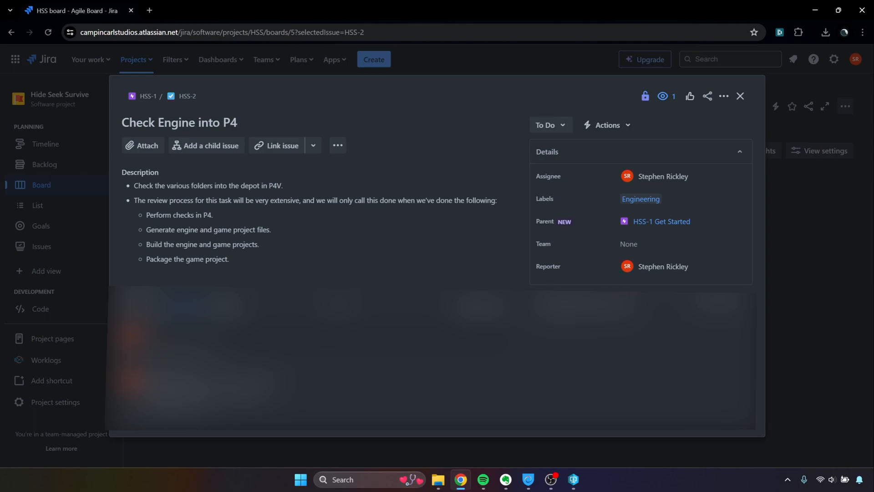
pyautogui.click(740, 96)
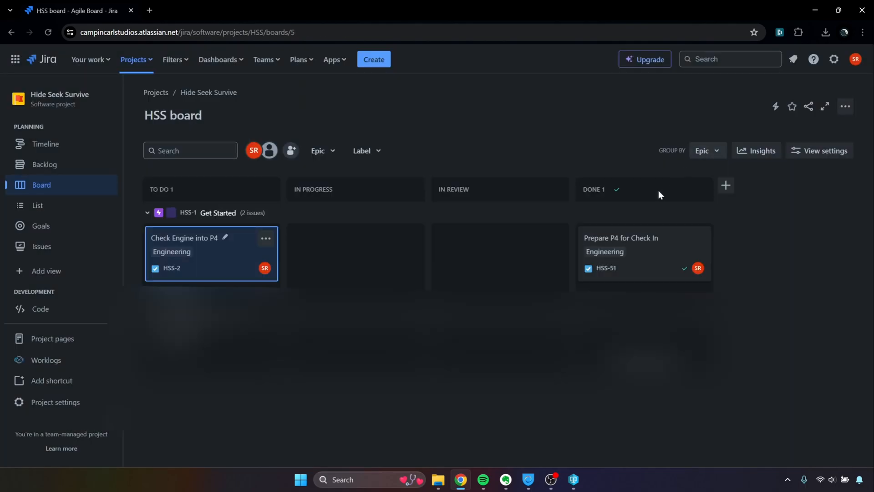
pyautogui.moveTo(230, 277); pyautogui.dragTo(340, 268)
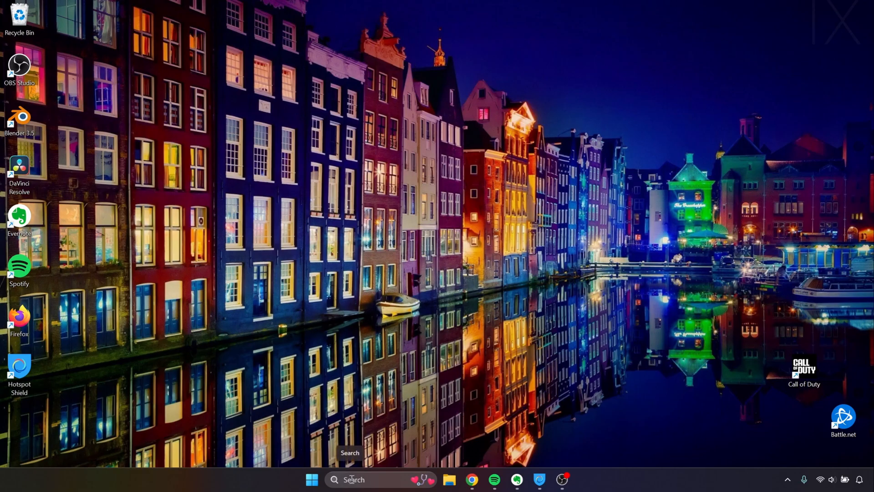
# Launch Perforce Helix P4V and cancel its Add Files Wizard to reach the workspace view.
pyautogui.click(351, 478)
pyautogui.write('p4')
pyautogui.press('Escape')
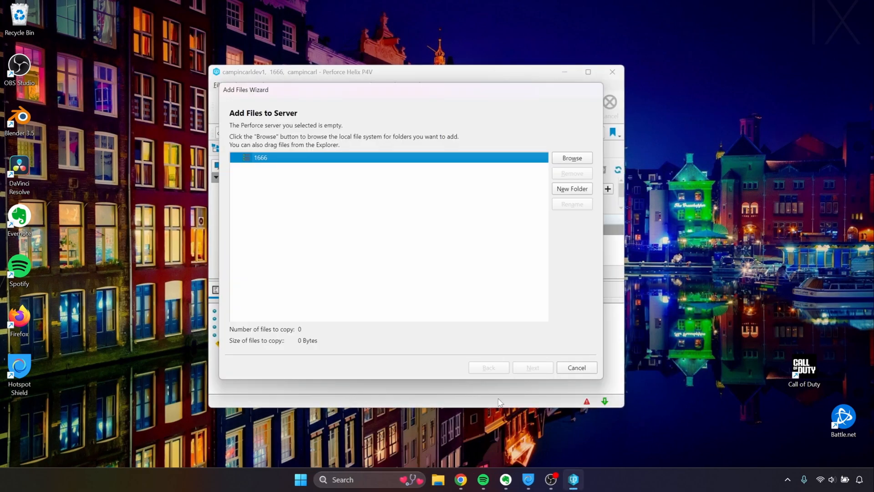
pyautogui.click(574, 367)
pyautogui.click(417, 247)
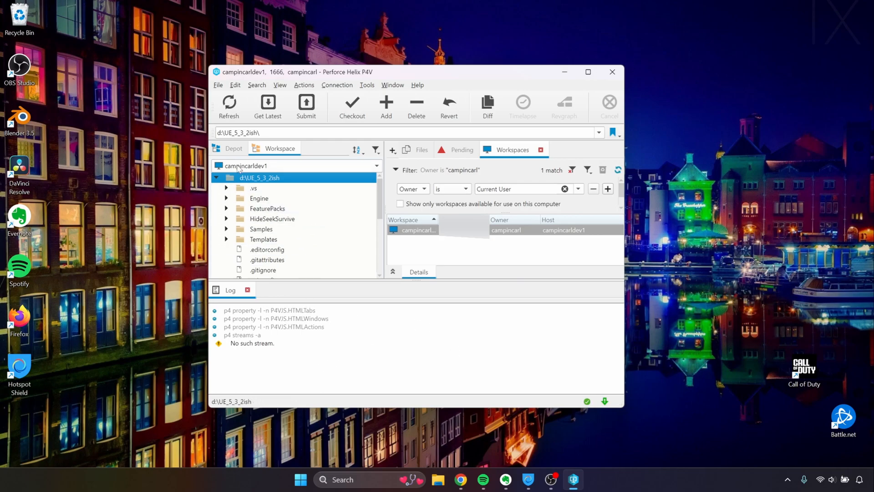
# Maximize P4V and examine the workspace's Engine folder, including the subfolders of Binaries.
pyautogui.click(248, 199)
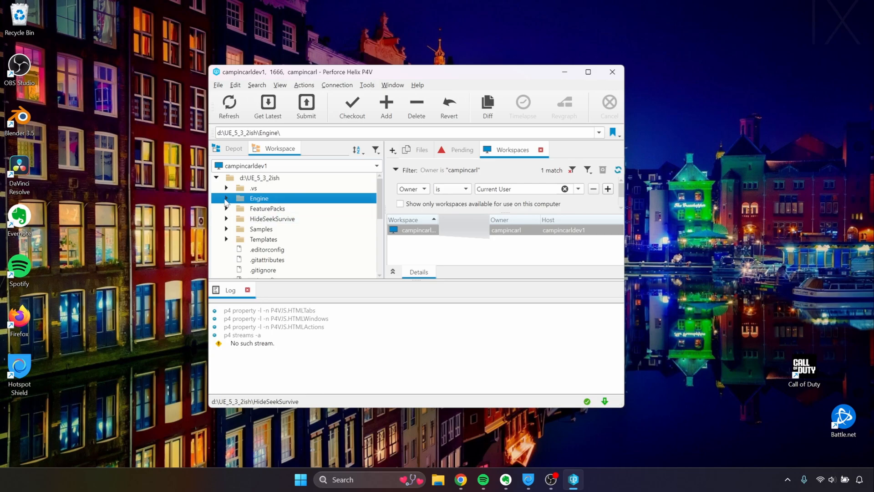
pyautogui.click(588, 72)
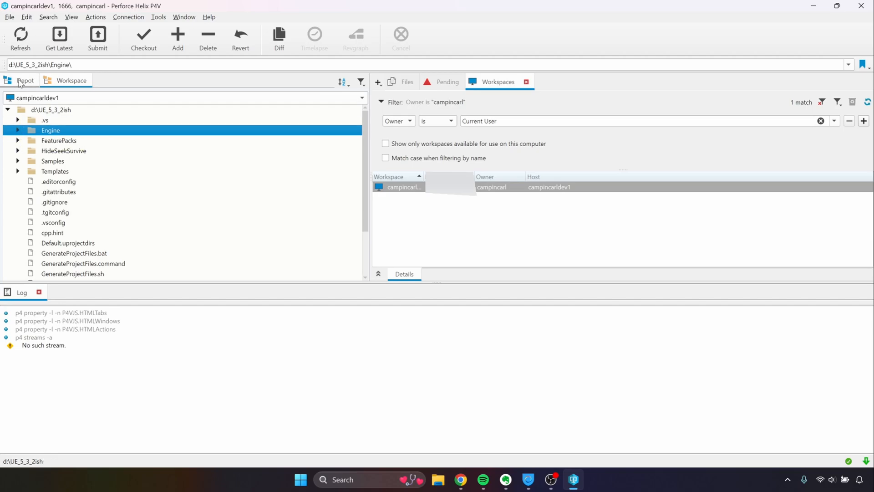
pyautogui.click(23, 81)
pyautogui.click(64, 84)
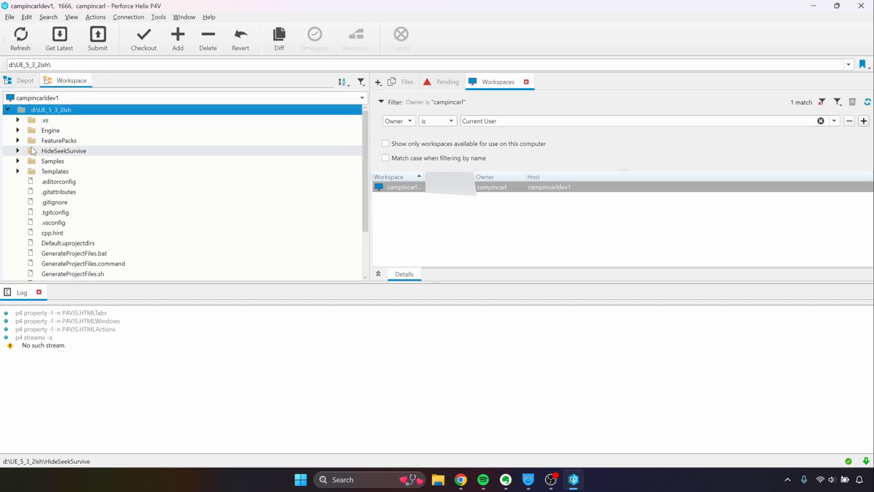
pyautogui.click(18, 130)
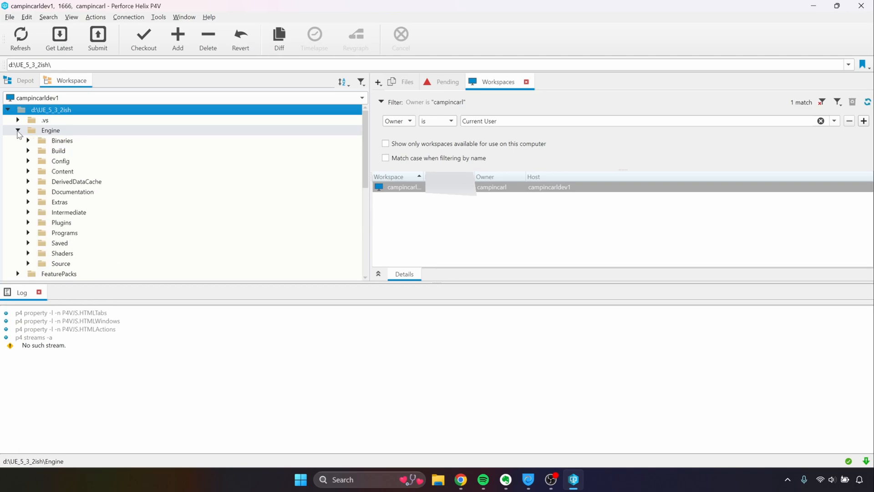
pyautogui.click(68, 141)
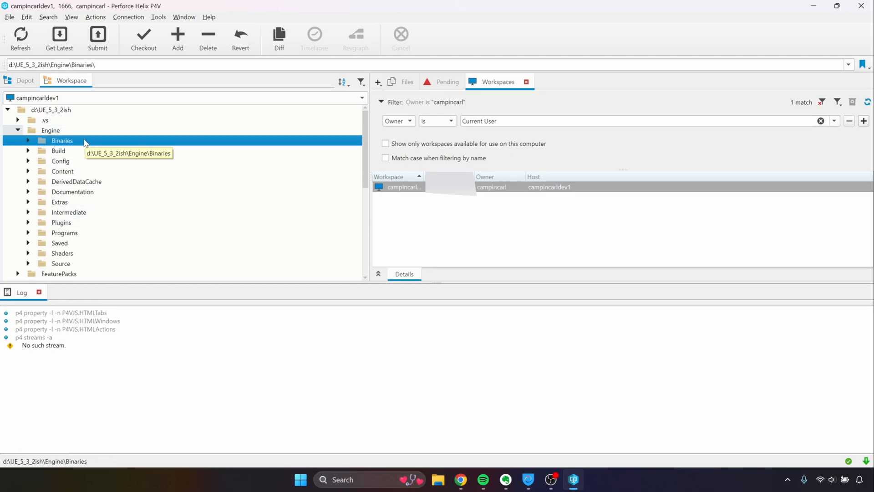
pyautogui.click(27, 140)
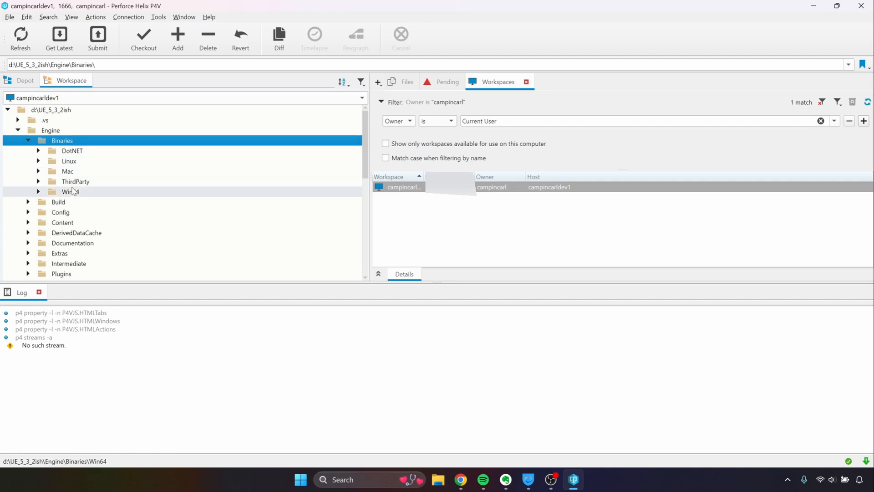
pyautogui.click(28, 141)
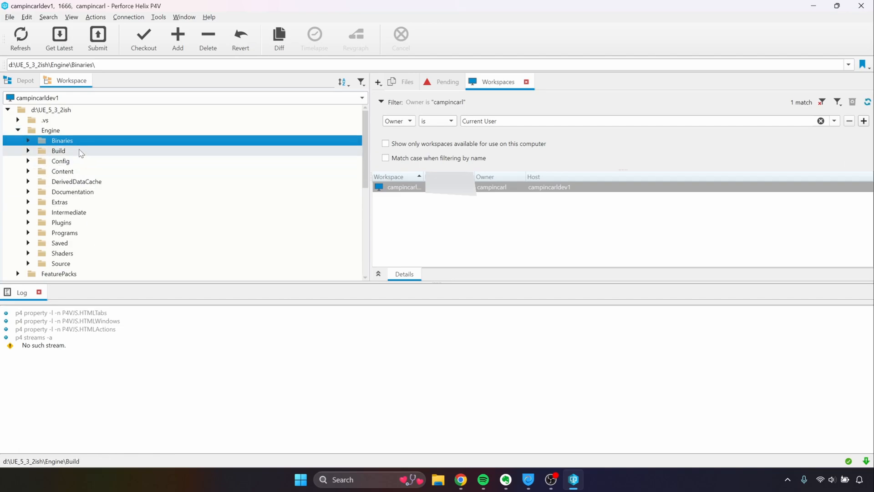
# Mark the Engine/Binaries folder for add in a new pending changelist described "Add Engine/Binaries to Perforce.".
pyautogui.click(444, 82)
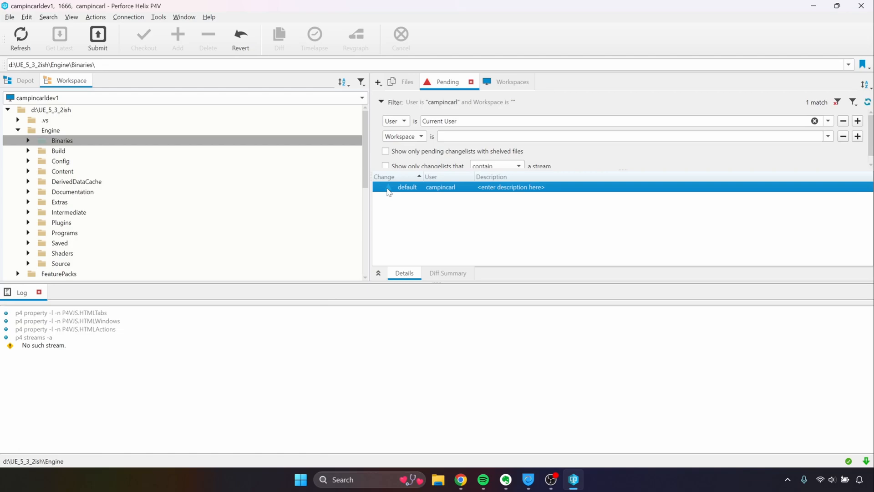
pyautogui.click(380, 225)
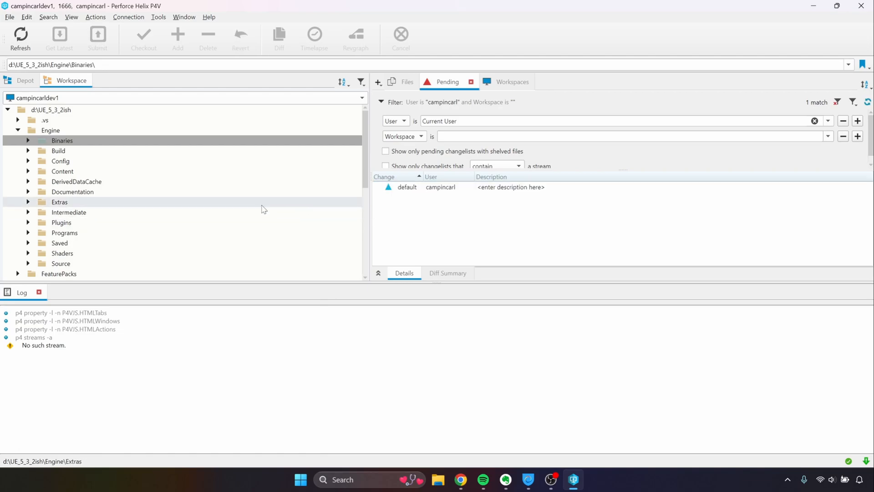
pyautogui.rightClick(144, 141)
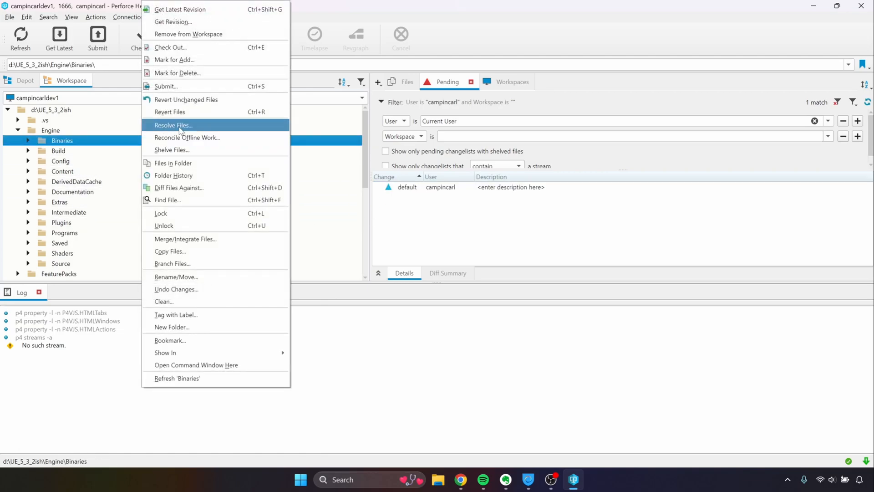
pyautogui.click(206, 62)
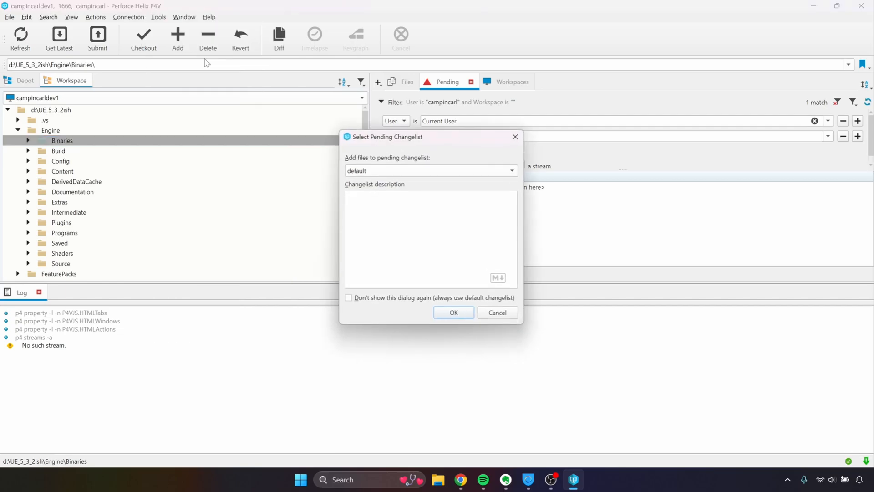
pyautogui.click(400, 171)
pyautogui.click(395, 160)
pyautogui.click(407, 226)
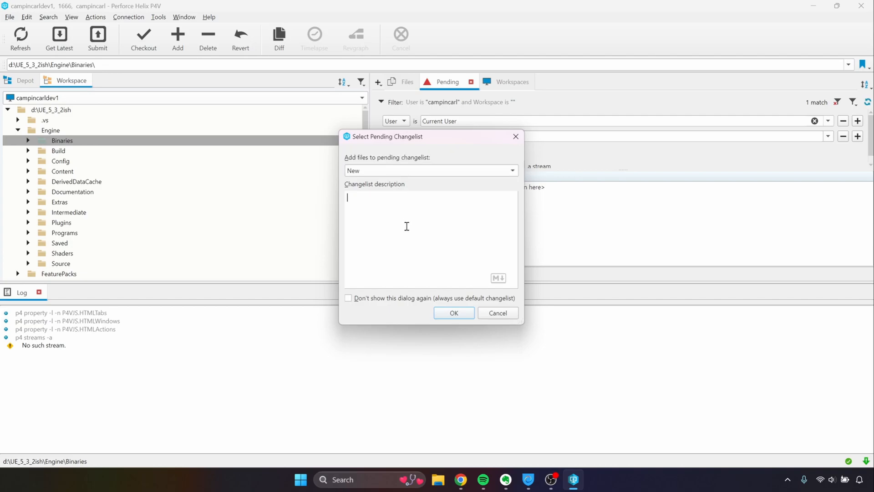
pyautogui.write('Add Engine/Binaries to Perforce.')
pyautogui.moveTo(436, 198); pyautogui.dragTo(340, 197)
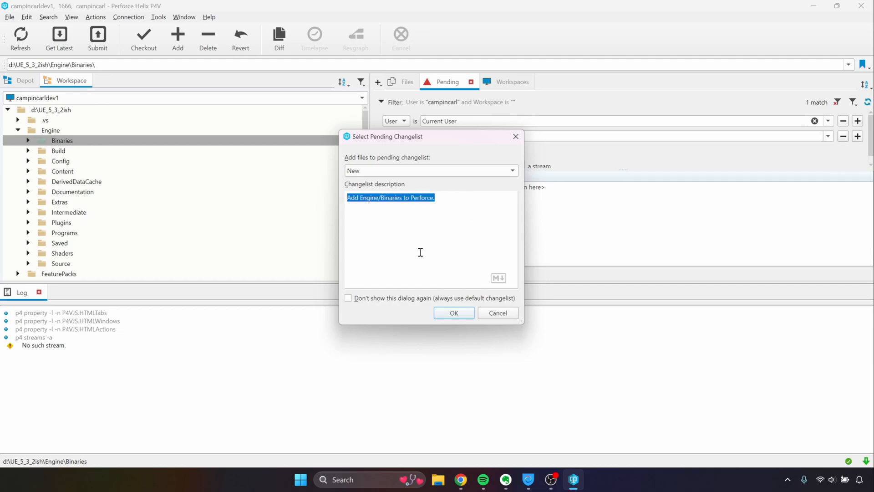
pyautogui.click(442, 238)
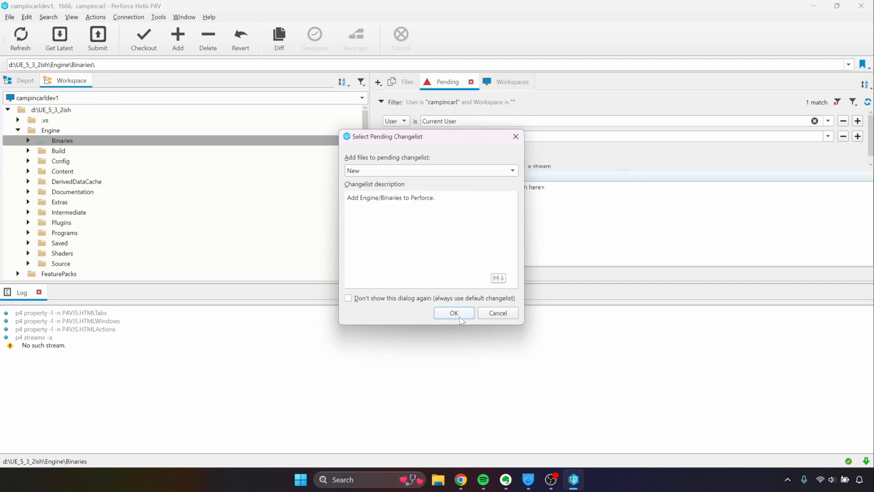
pyautogui.click(458, 317)
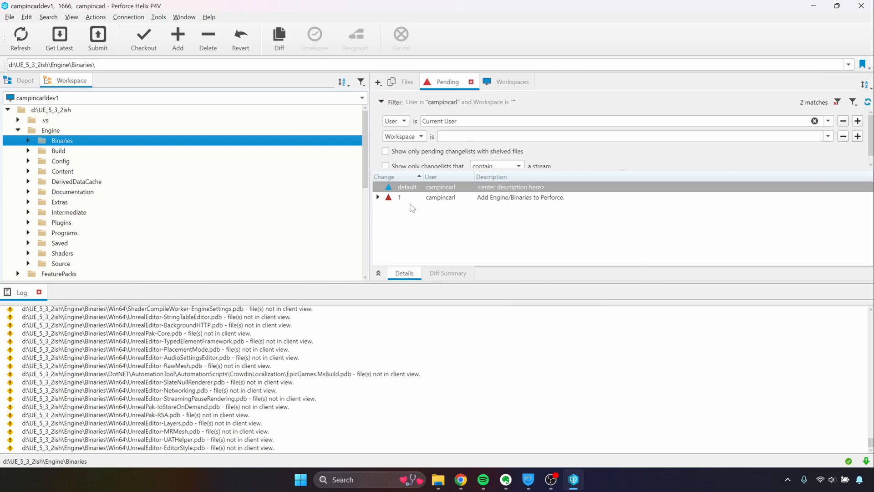
# Examine the files contained in the pending "Add Engine/Binaries to Perforce." changelist.
pyautogui.click(378, 197)
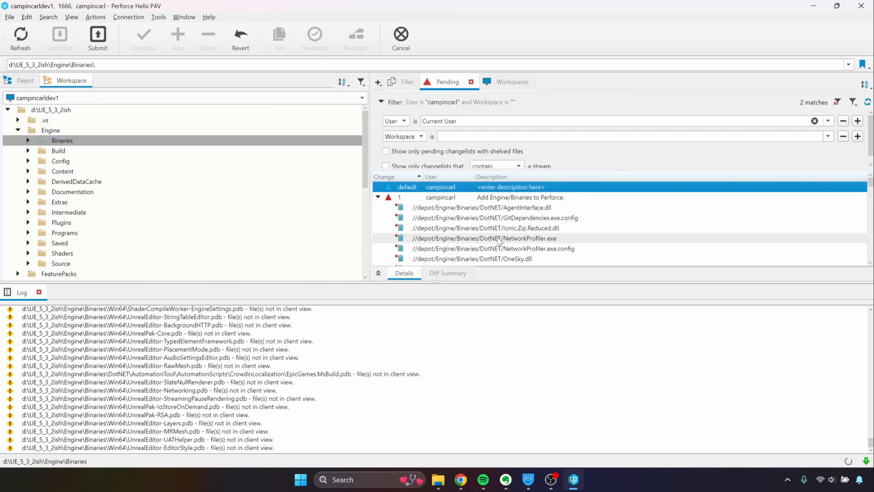
pyautogui.scroll(-3, 501, 242)
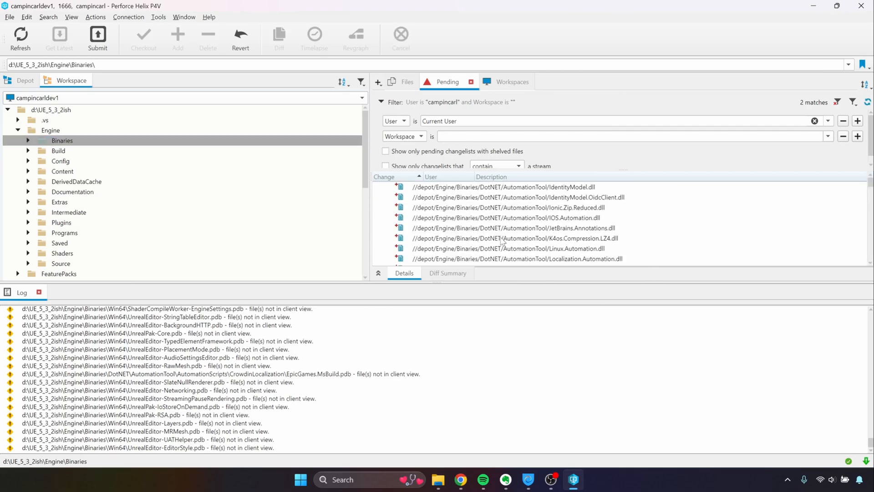
pyautogui.scroll(-20, 503, 242)
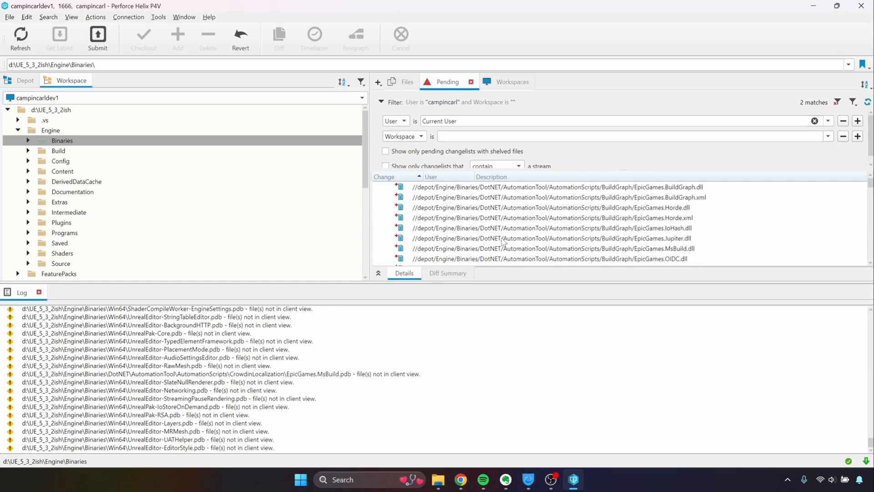
pyautogui.scroll(-10, 503, 242)
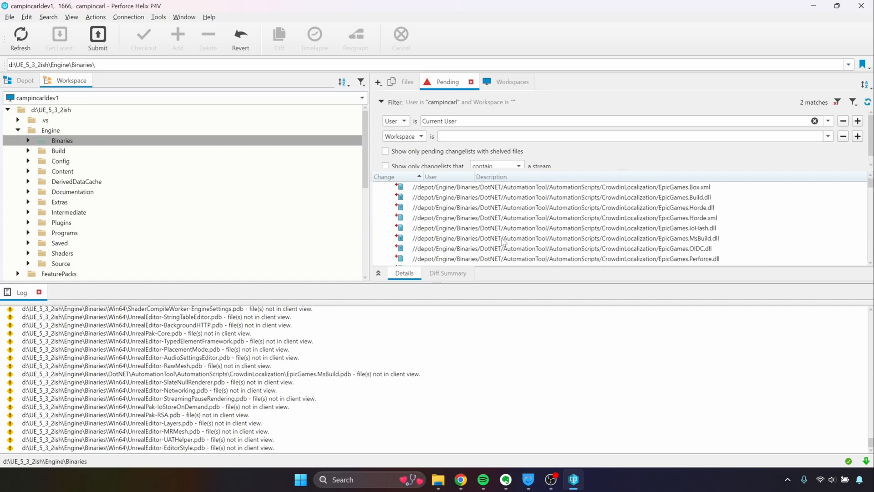
pyautogui.scroll(-10, 503, 242)
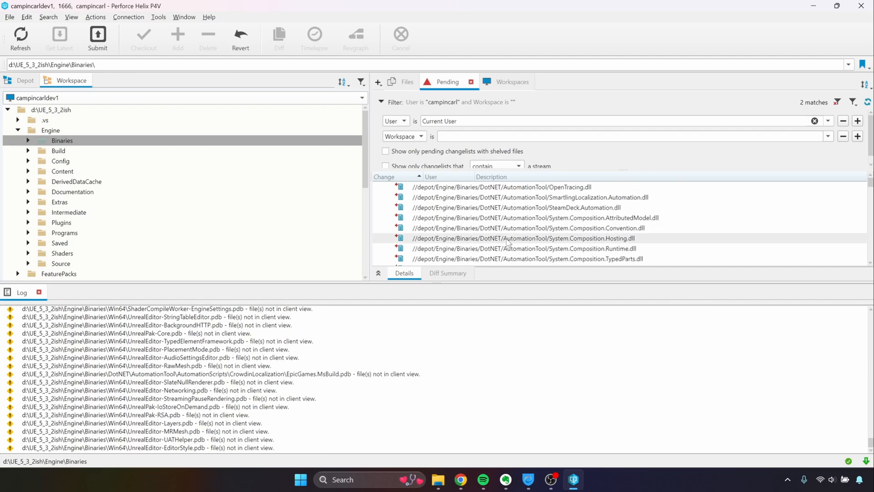
pyautogui.moveTo(871, 183); pyautogui.dragTo(870, 180)
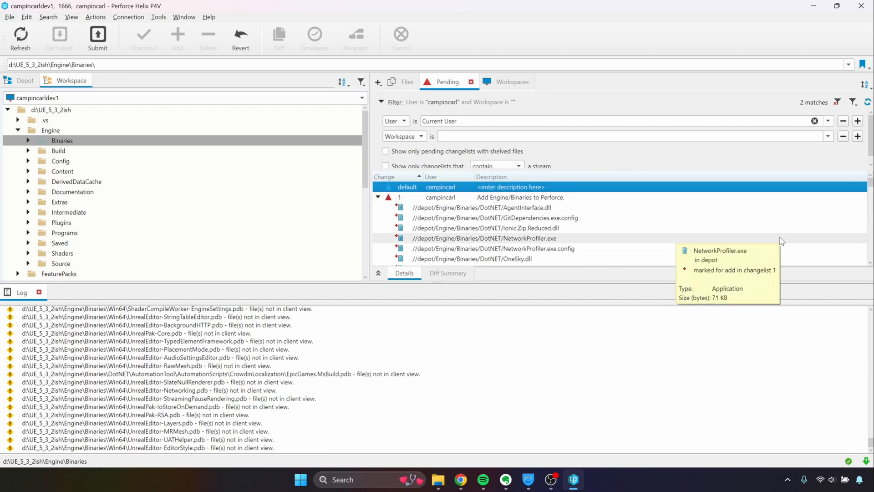
# Submit the "Add Engine/Binaries to Perforce." changelist with all its files, enlarging the submit dialog to check the file list.
pyautogui.click(506, 199)
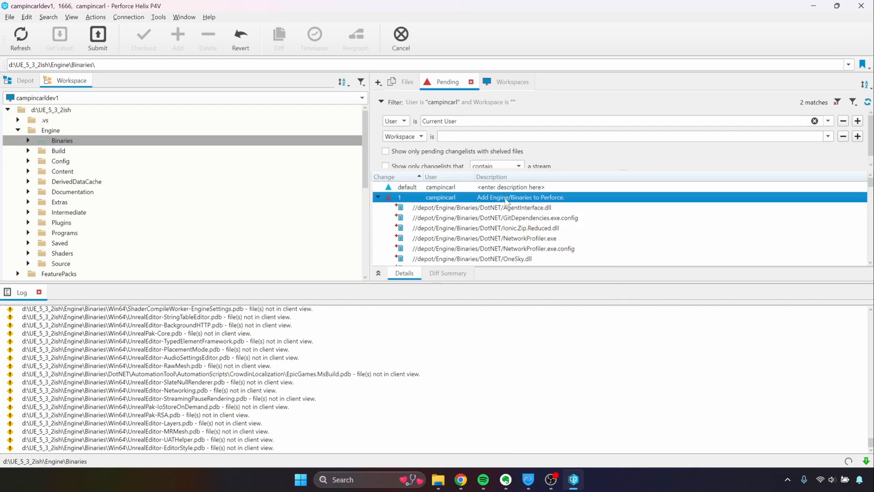
pyautogui.rightClick(506, 200)
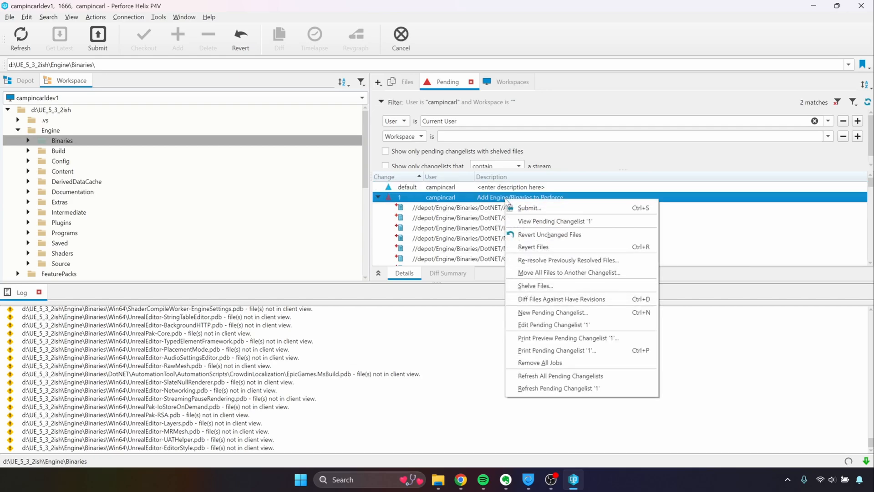
pyautogui.click(535, 209)
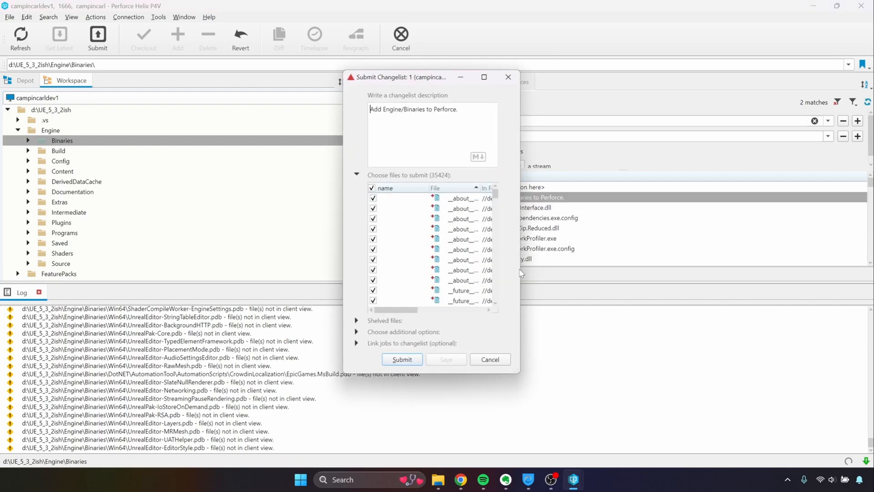
pyautogui.moveTo(520, 268); pyautogui.dragTo(801, 269)
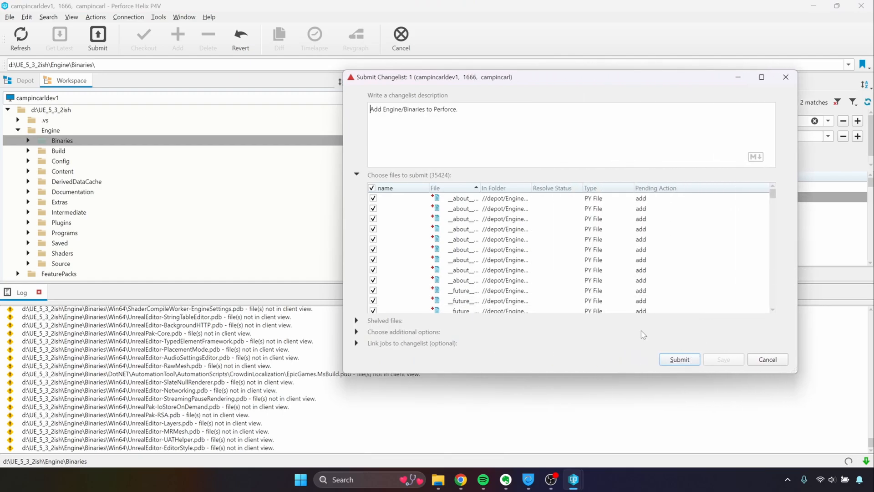
pyautogui.moveTo(481, 187); pyautogui.dragTo(699, 207)
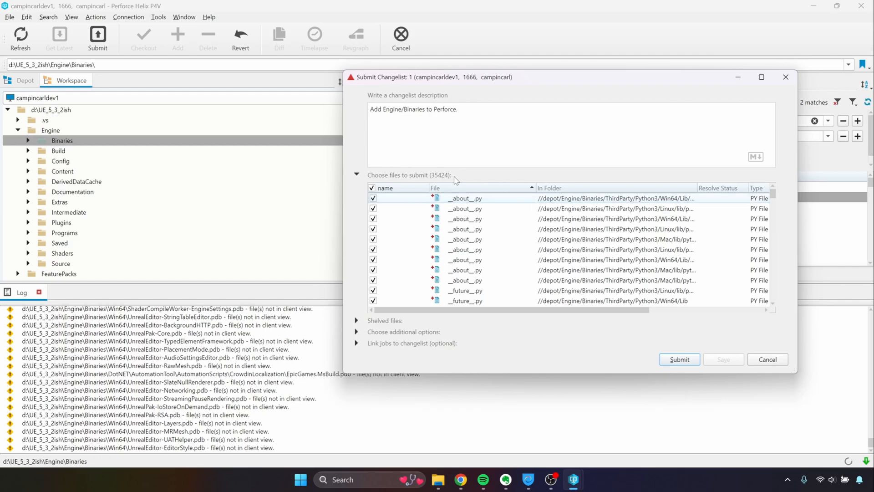
pyautogui.moveTo(342, 226); pyautogui.dragTo(49, 226)
pyautogui.moveTo(448, 72); pyautogui.dragTo(449, 18)
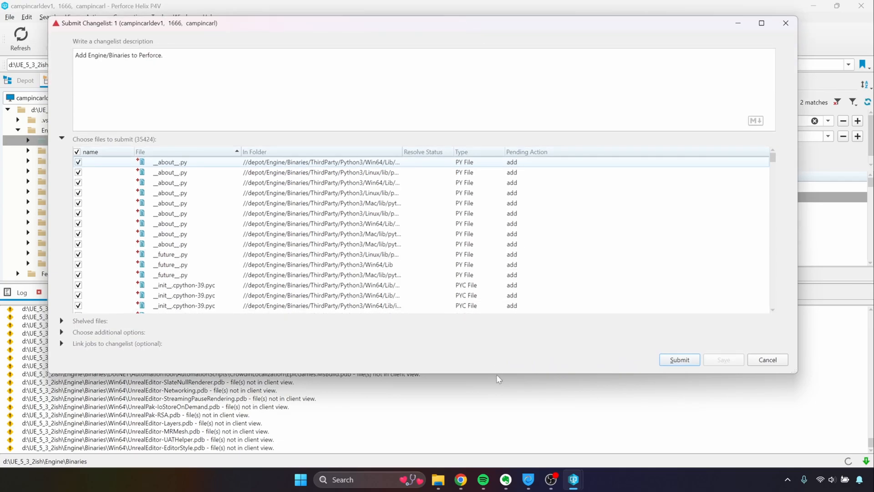
pyautogui.moveTo(498, 373); pyautogui.dragTo(498, 416)
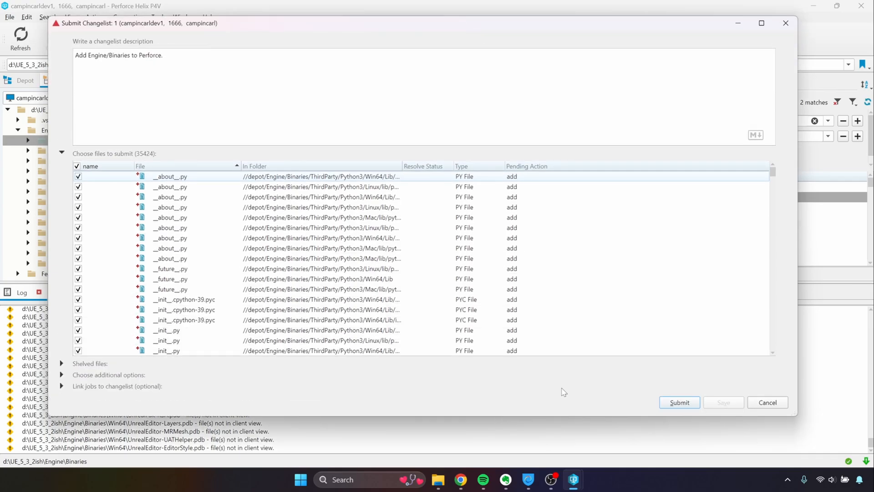
pyautogui.click(680, 402)
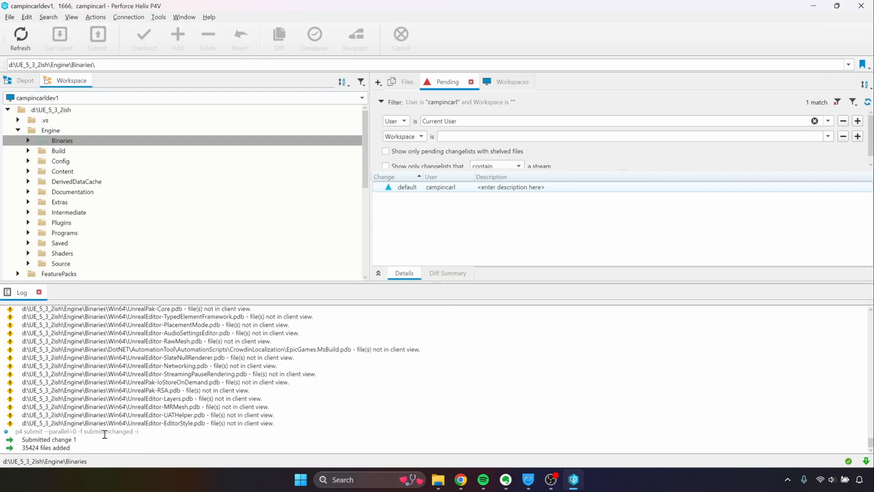
# Check the log entries reporting the result of the Engine/Binaries submission.
pyautogui.moveTo(74, 448); pyautogui.dragTo(20, 448)
pyautogui.moveTo(77, 439); pyautogui.dragTo(24, 444)
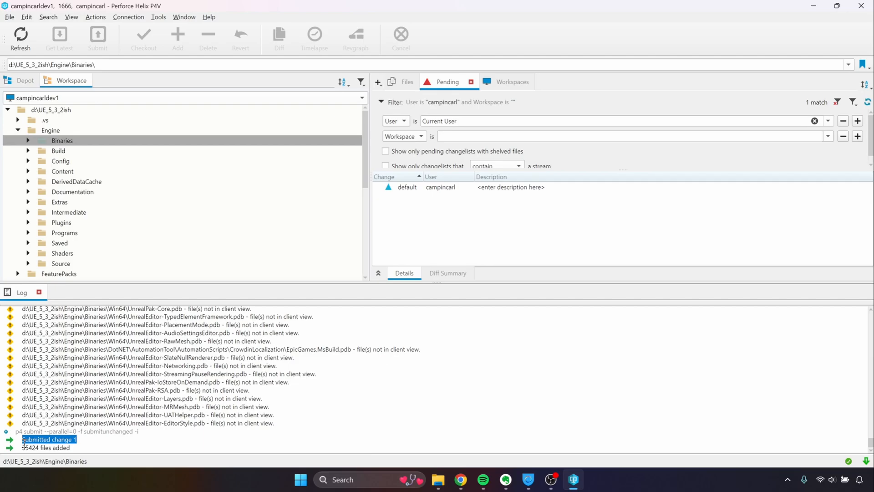
pyautogui.click(66, 442)
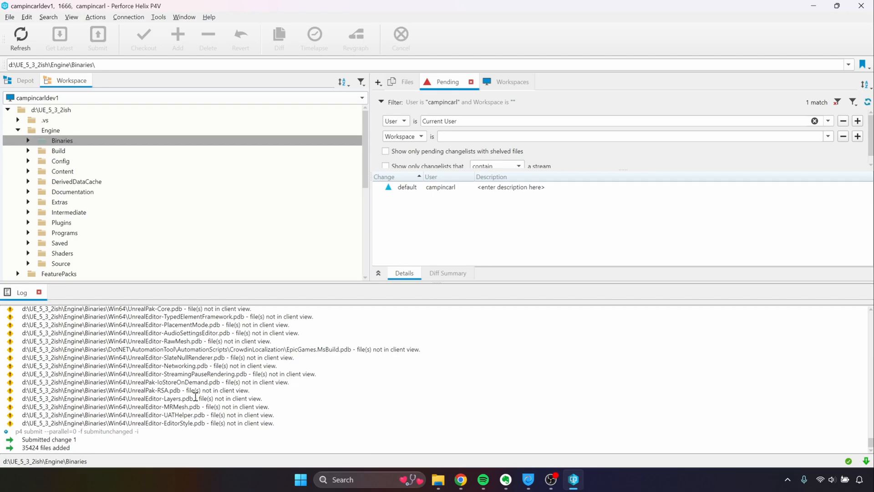
# Mark the Engine/Build folder for add in a new pending changelist described "Add Engine/Build folder.".
pyautogui.click(59, 151)
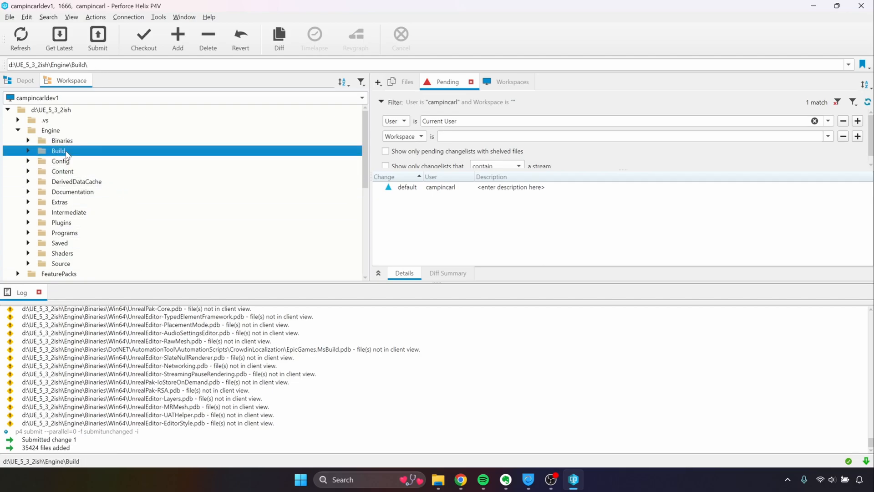
pyautogui.rightClick(66, 154)
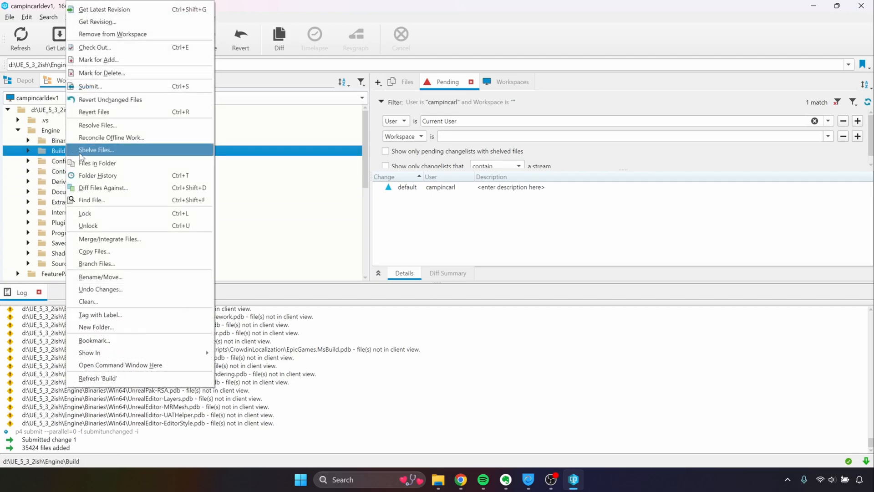
pyautogui.click(126, 64)
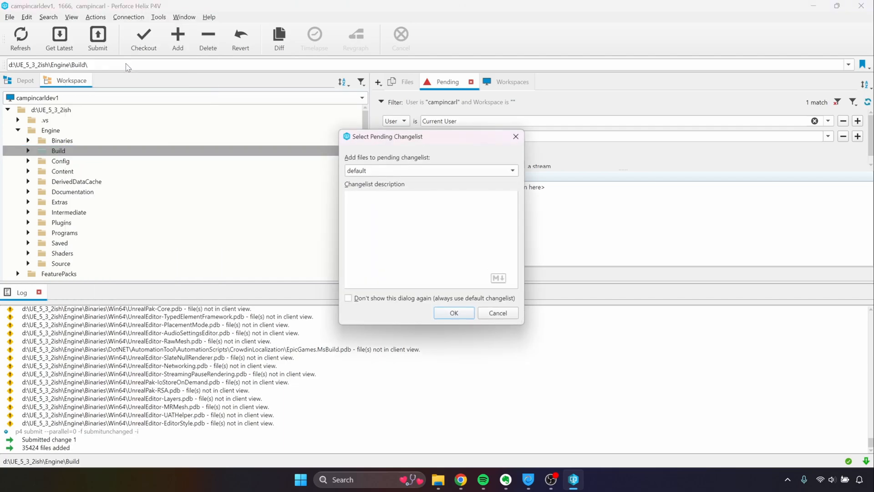
pyautogui.click(367, 177)
pyautogui.click(377, 159)
pyautogui.write('Add Engine/Build folder.')
pyautogui.click(454, 312)
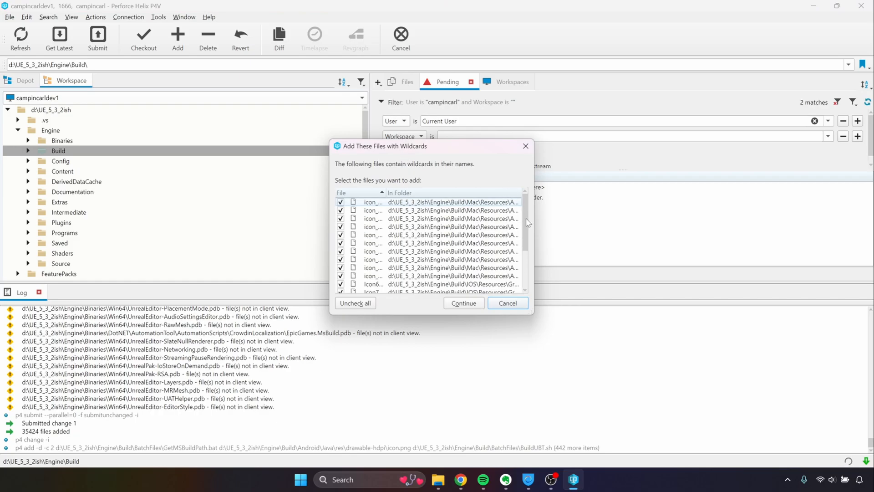
# Widen the wildcard files dialog and its File column, then exclude all files with wildcards in their names and continue the add.
pyautogui.moveTo(533, 226); pyautogui.dragTo(751, 263)
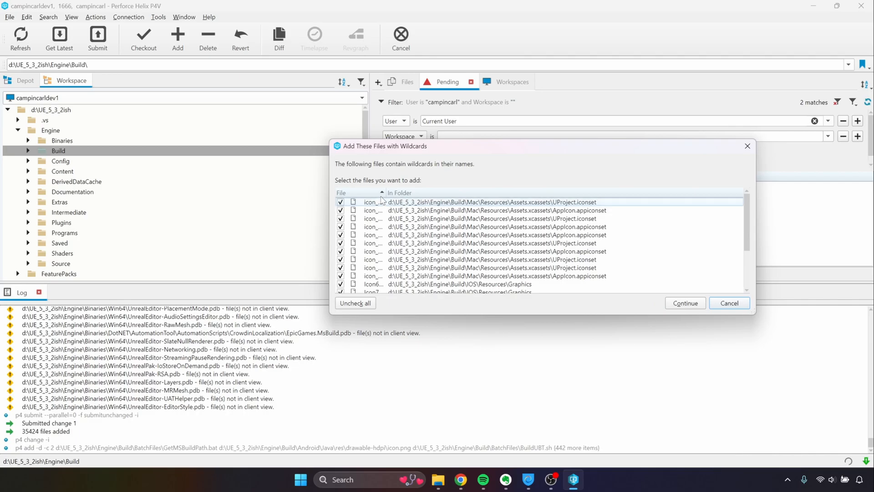
pyautogui.moveTo(385, 193); pyautogui.dragTo(440, 193)
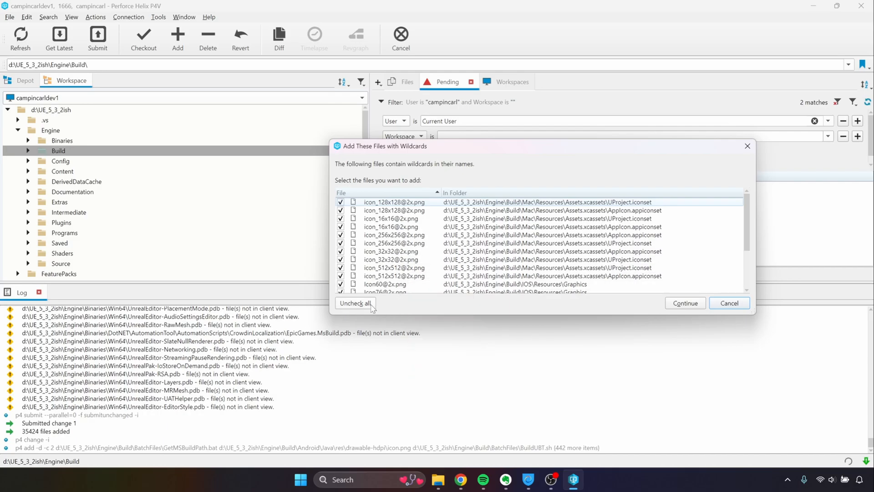
pyautogui.click(355, 303)
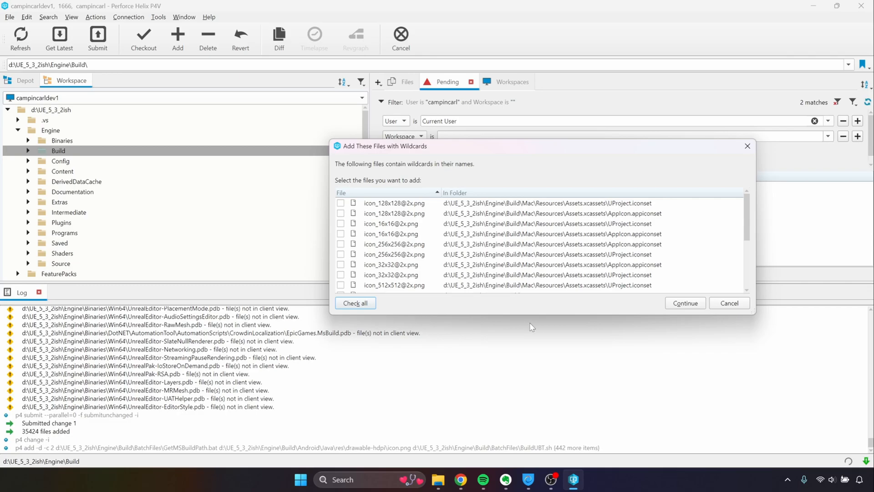
pyautogui.click(685, 308)
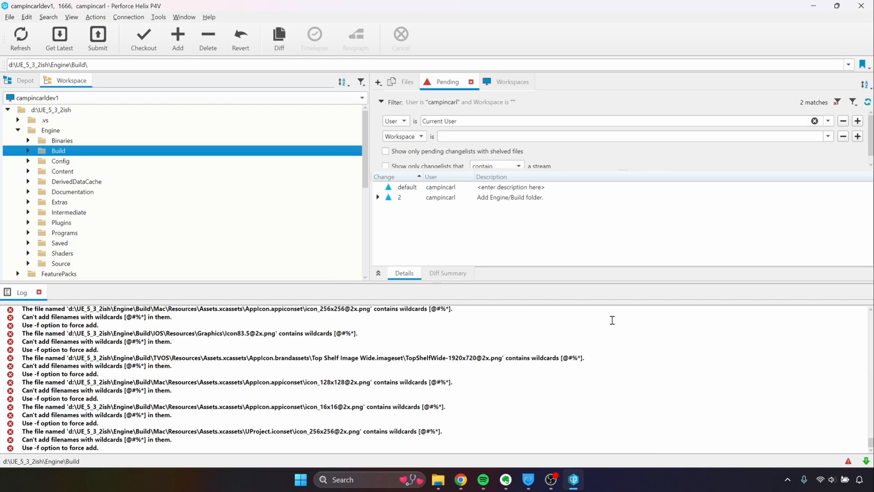
# Check the files in the pending "Add Engine/Build folder." changelist and submit it with all its files.
pyautogui.click(377, 197)
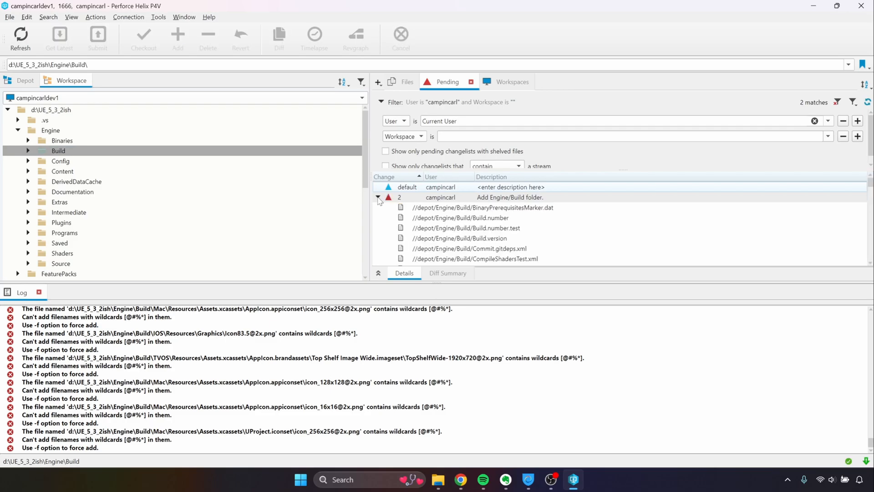
pyautogui.click(378, 197)
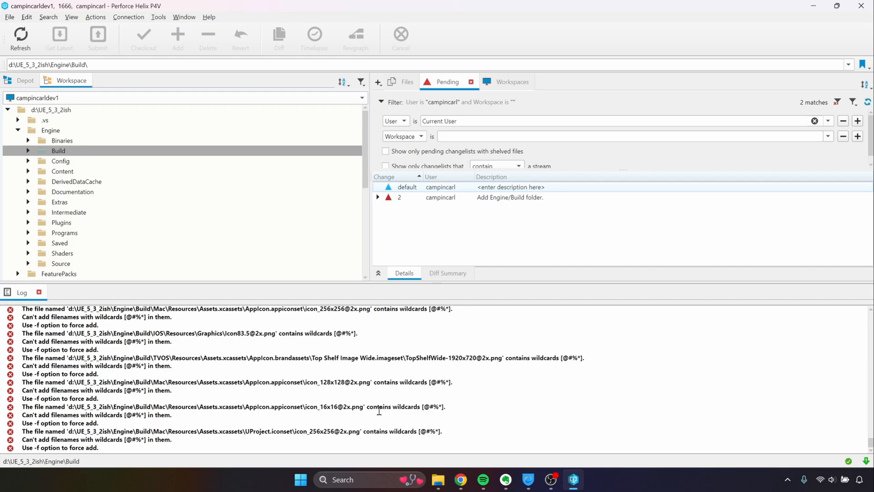
pyautogui.click(408, 199)
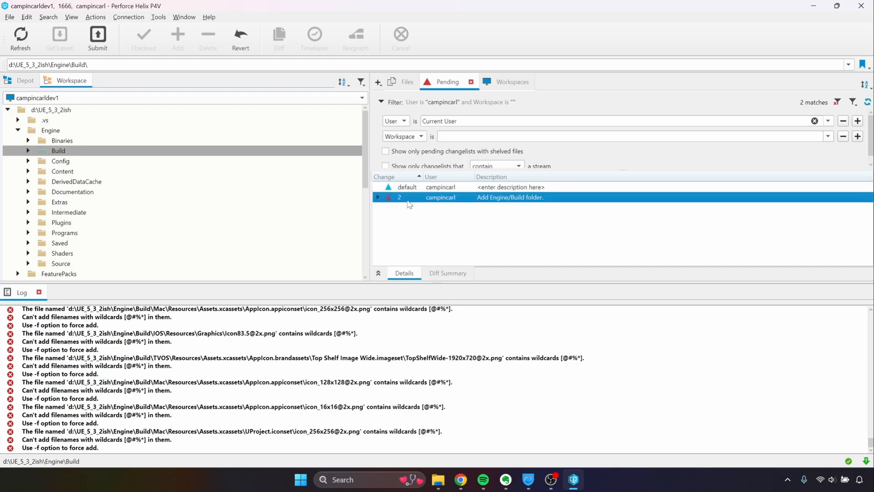
pyautogui.rightClick(409, 203)
pyautogui.click(418, 211)
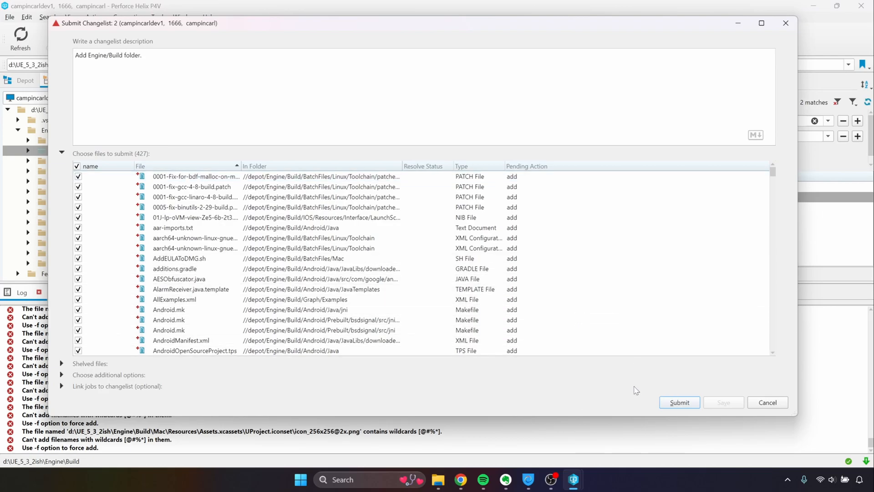
pyautogui.click(679, 402)
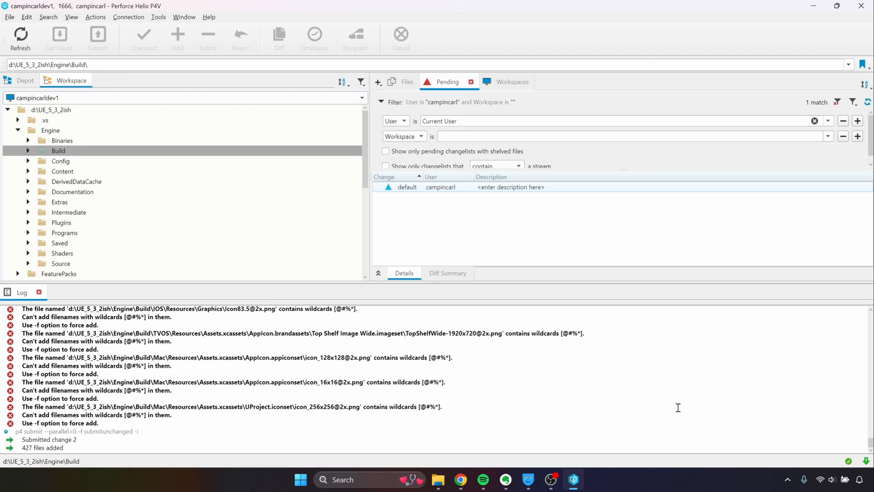
# Mark the Engine/Config folder for add in a new pending changelist described "Add Engine/Config folder.".
pyautogui.click(157, 164)
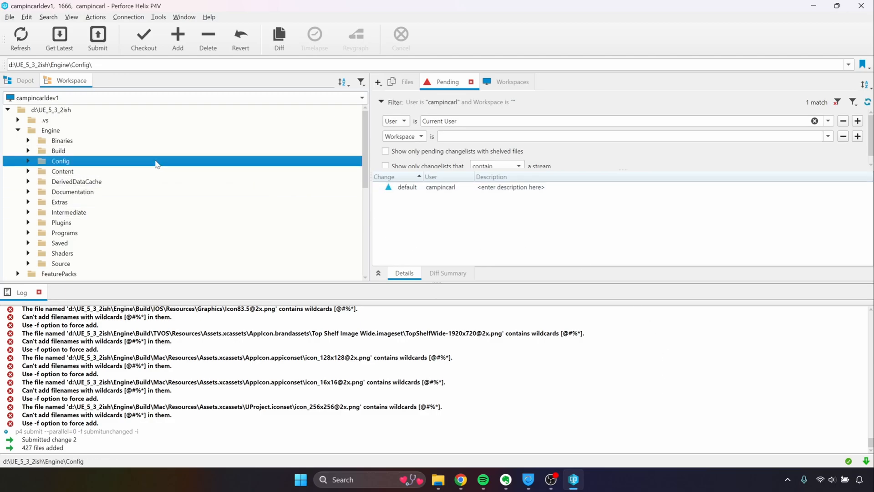
pyautogui.rightClick(156, 164)
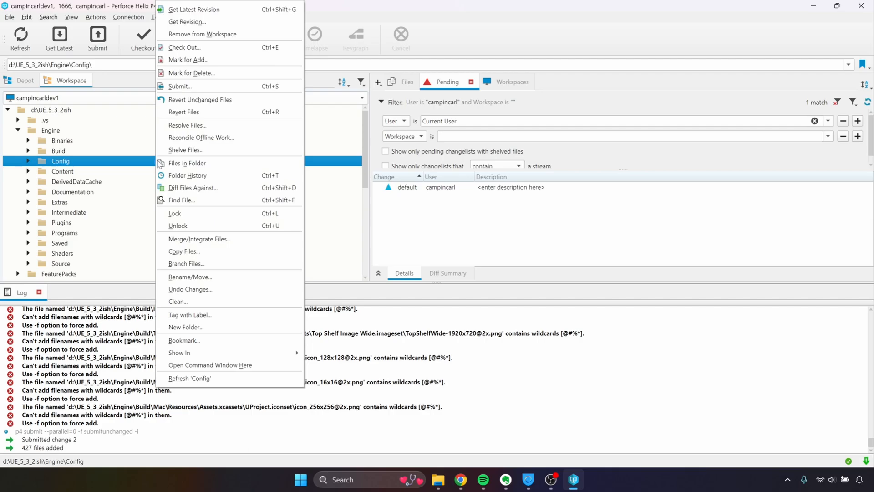
pyautogui.click(205, 60)
pyautogui.click(380, 170)
pyautogui.click(376, 163)
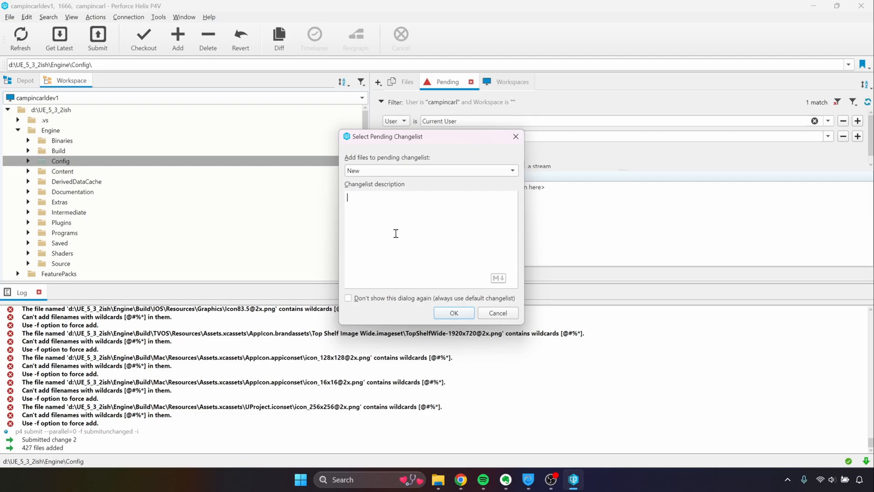
pyautogui.write('Add Engine/Config folder.')
pyautogui.click(453, 313)
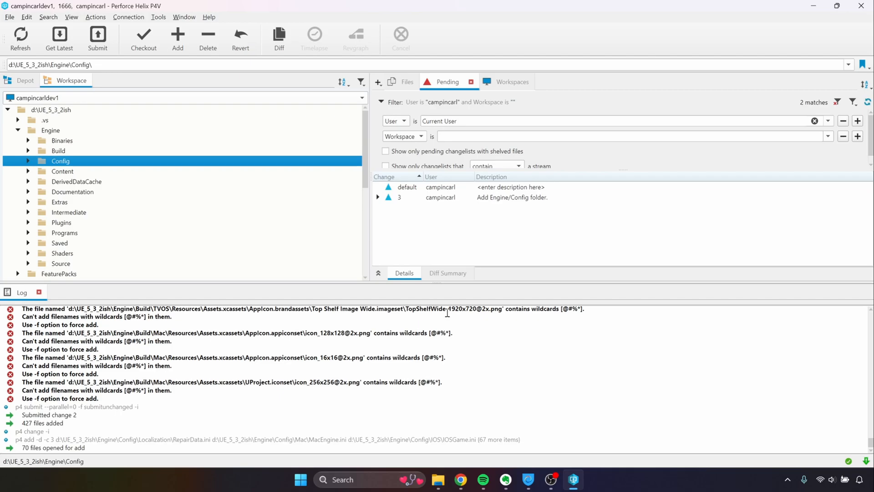
# Check the files in the pending "Add Engine/Config folder." changelist and submit it with all its files.
pyautogui.click(378, 198)
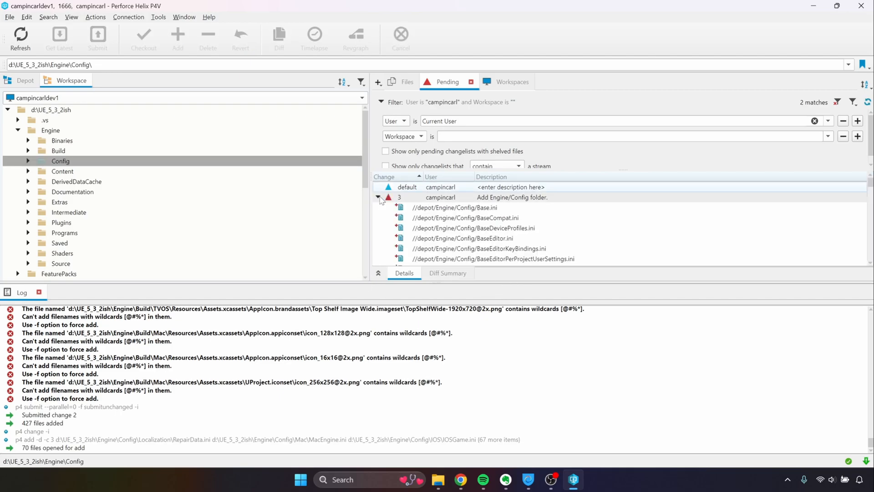
pyautogui.click(379, 197)
pyautogui.click(460, 197)
pyautogui.rightClick(461, 199)
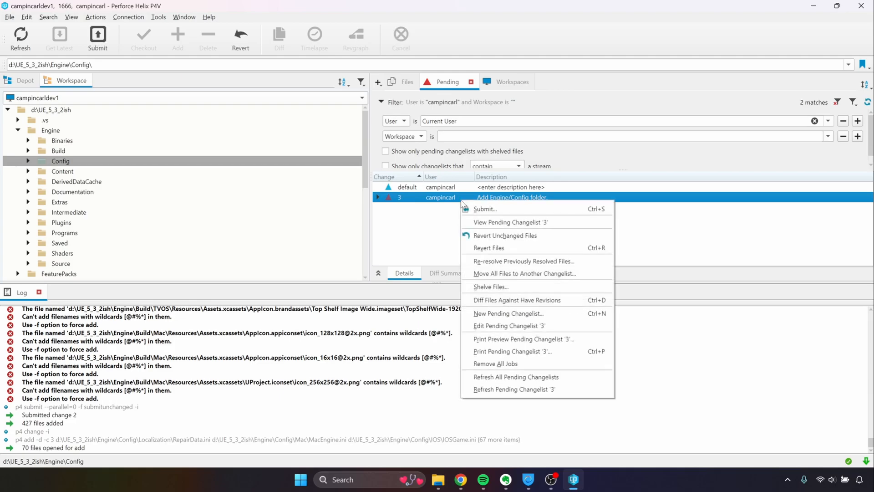
pyautogui.click(477, 210)
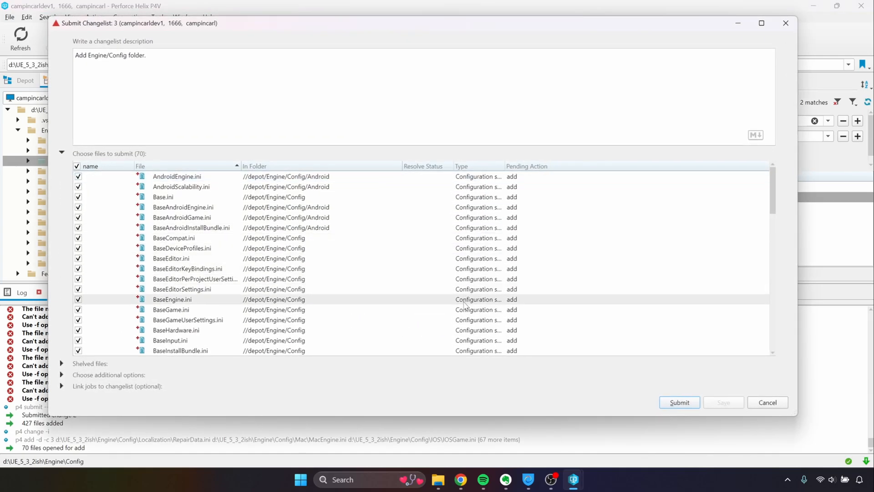
pyautogui.click(678, 402)
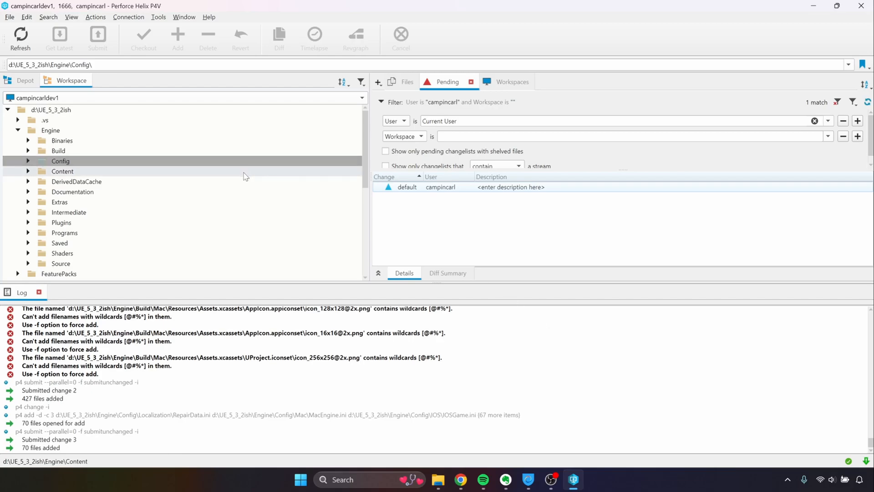
# Mark the Engine/Content folder for add in a new pending changelist described "Add Engine/Content folder.".
pyautogui.rightClick(191, 171)
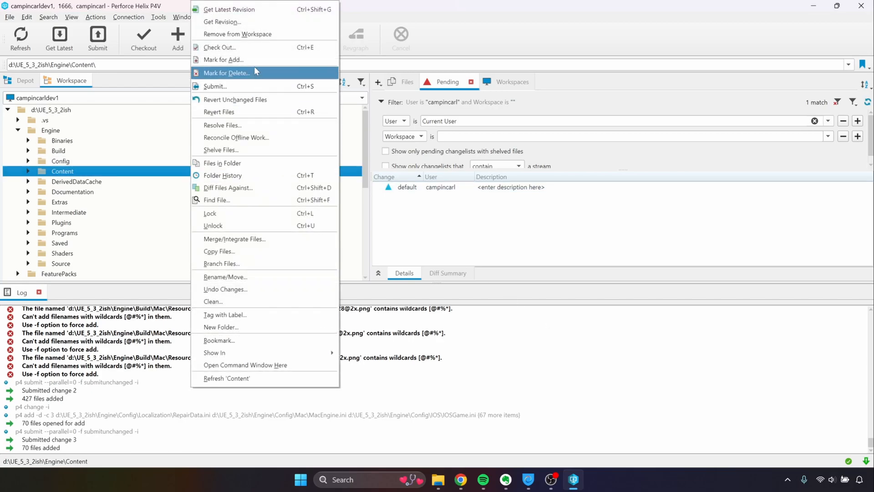
pyautogui.click(252, 62)
pyautogui.click(422, 171)
pyautogui.click(396, 160)
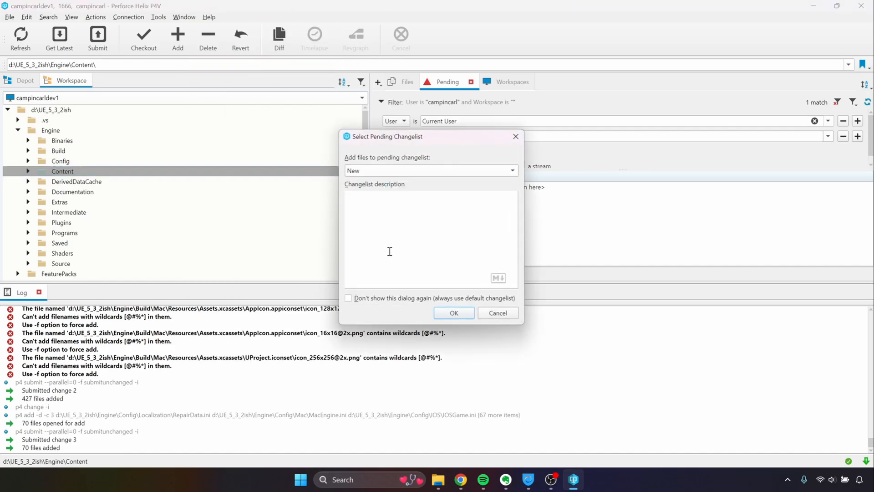
pyautogui.write('Add Engine/Content folder.')
pyautogui.click(452, 318)
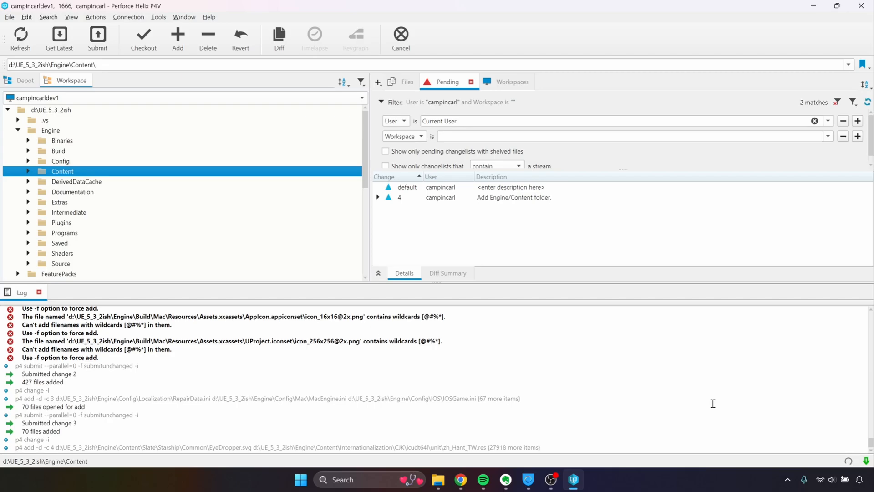
# Submit the "Add Engine/Content folder." changelist with all its files after checking its contents, and review the result in the log.
pyautogui.click(378, 197)
pyautogui.click(378, 197)
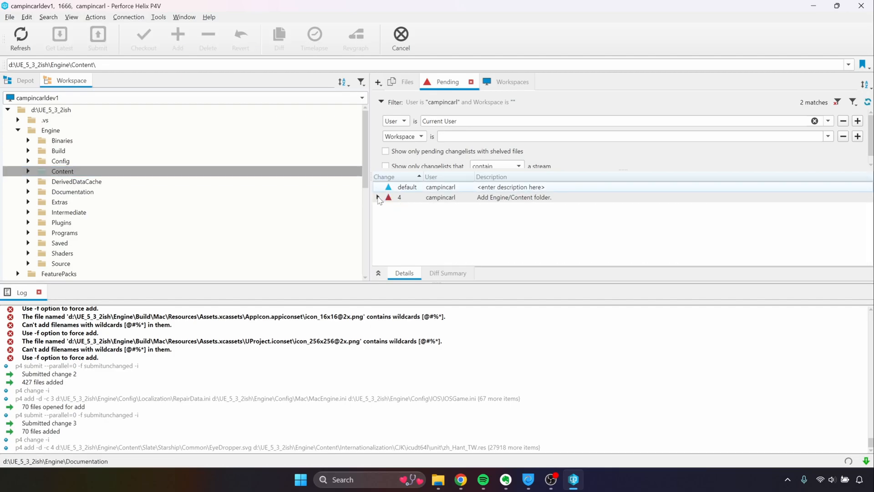
pyautogui.click(378, 197)
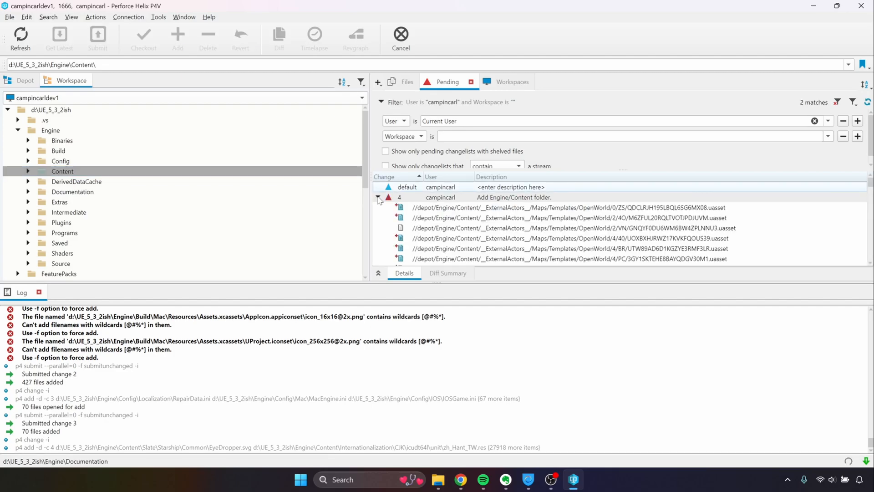
pyautogui.click(377, 197)
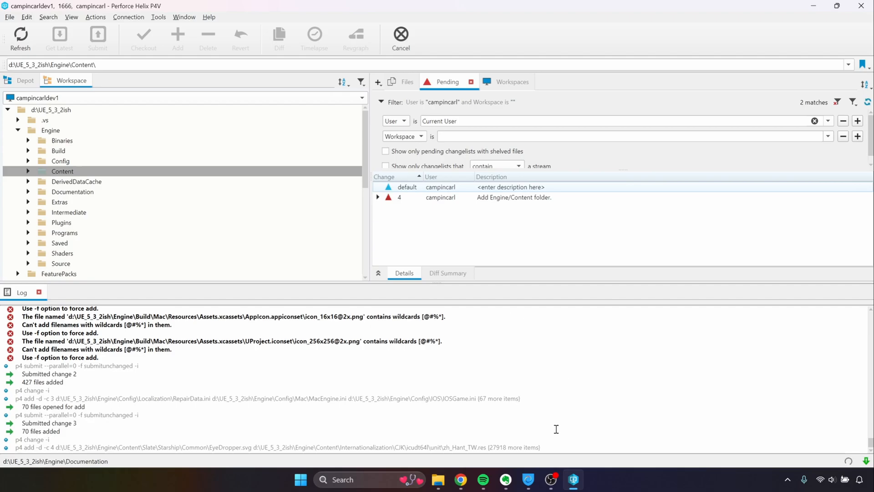
pyautogui.click(452, 198)
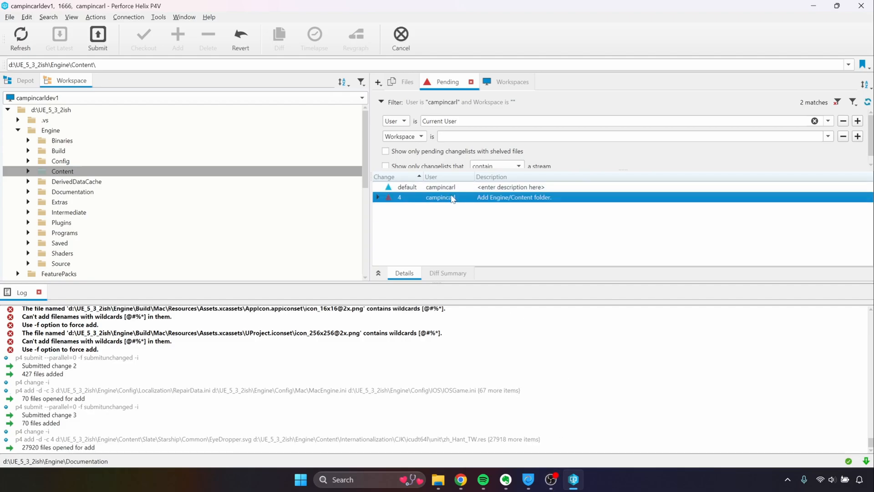
pyautogui.rightClick(452, 197)
pyautogui.click(460, 202)
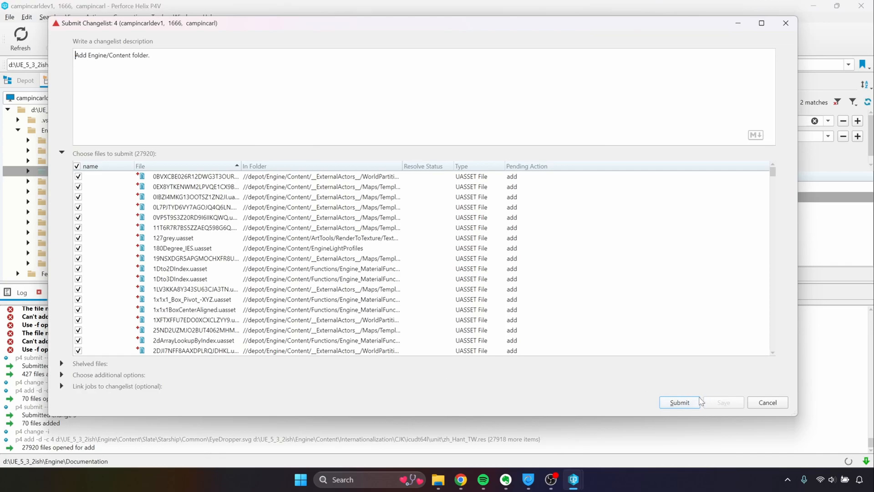
pyautogui.click(679, 402)
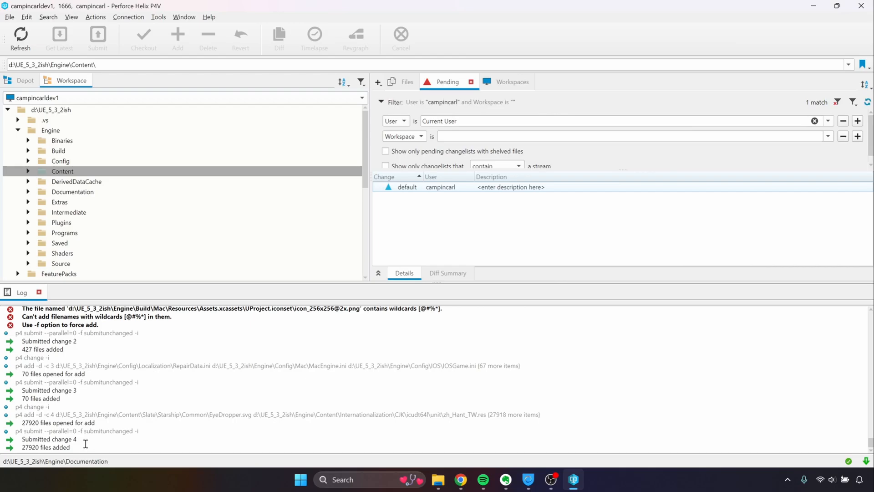
pyautogui.moveTo(73, 447); pyautogui.dragTo(22, 443)
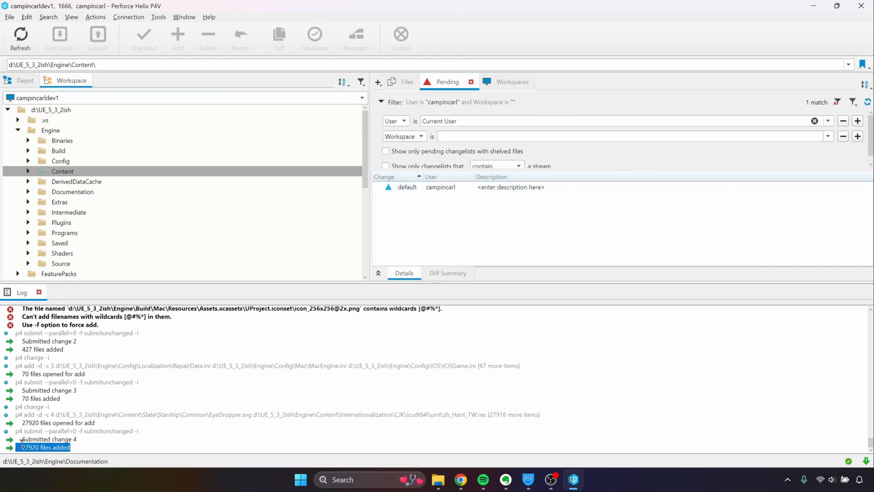
pyautogui.click(90, 445)
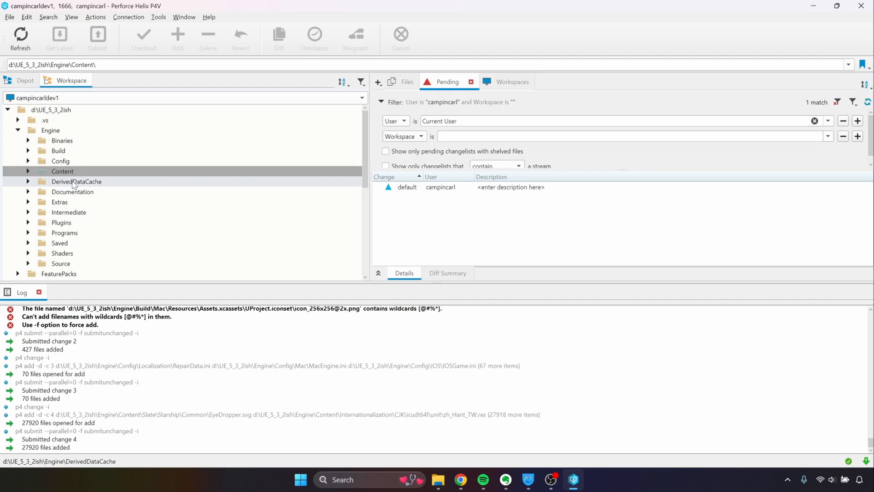
# Mark the Engine/Documentation folder for add in a new pending changelist described "Add Engine/Documentation folder.".
pyautogui.click(105, 193)
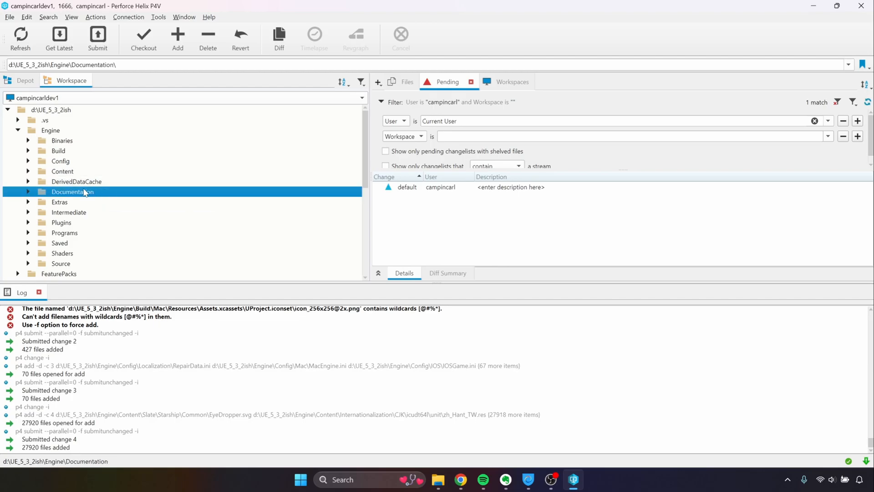
pyautogui.rightClick(90, 196)
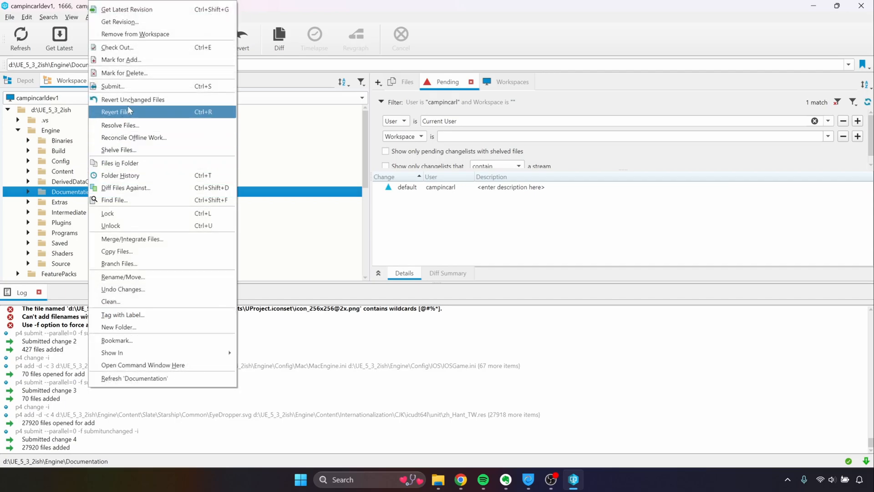
pyautogui.click(114, 58)
pyautogui.click(396, 171)
pyautogui.click(387, 160)
pyautogui.write('Add Engine')
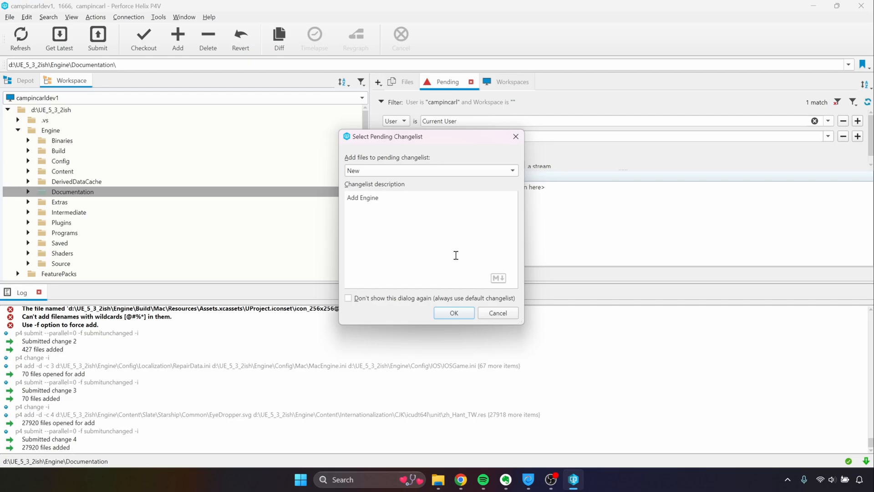
pyautogui.write('/Documentation folder.')
pyautogui.click(458, 314)
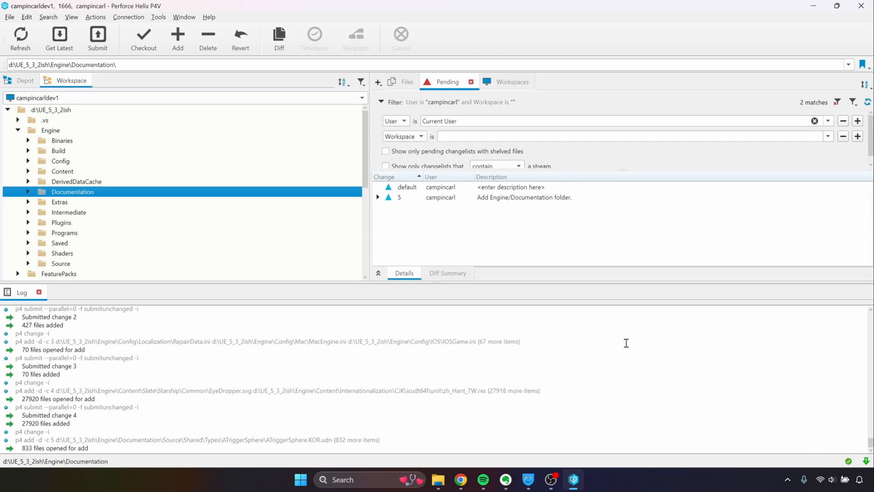
# Check the files in the pending "Add Engine/Documentation folder." changelist and submit it with all its files.
pyautogui.click(378, 197)
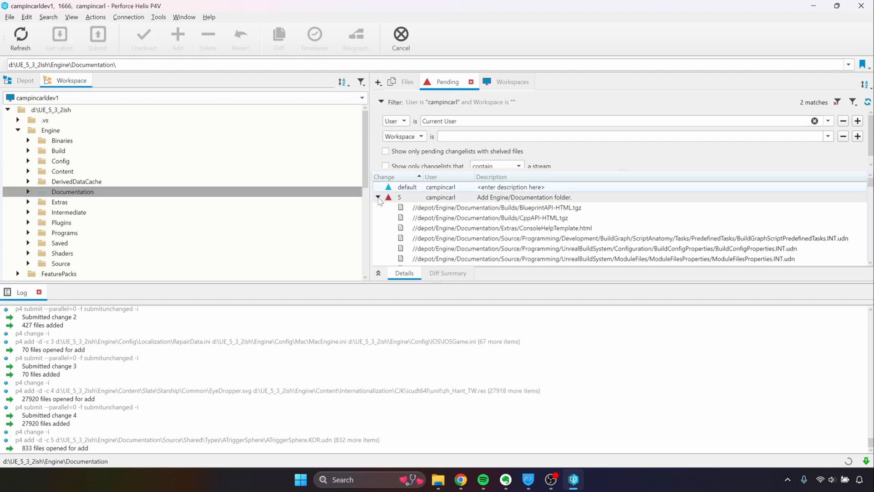
pyautogui.click(377, 197)
pyautogui.click(448, 203)
pyautogui.rightClick(449, 203)
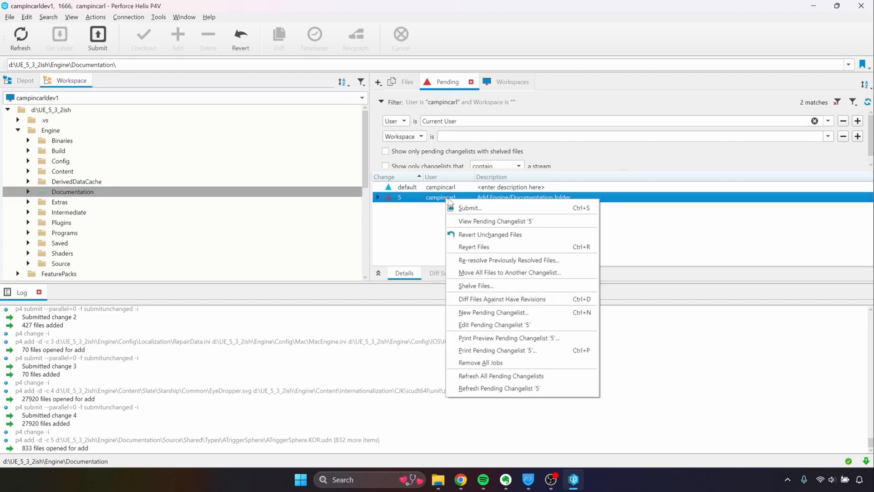
pyautogui.click(453, 207)
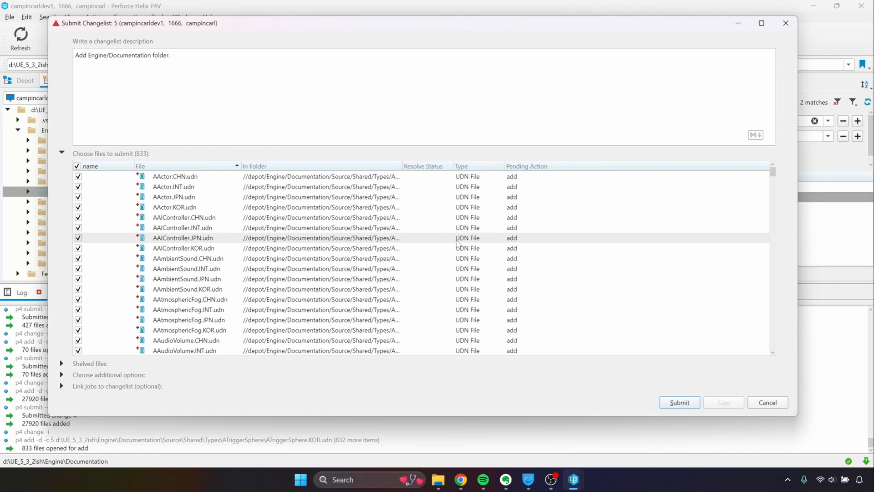
pyautogui.click(680, 402)
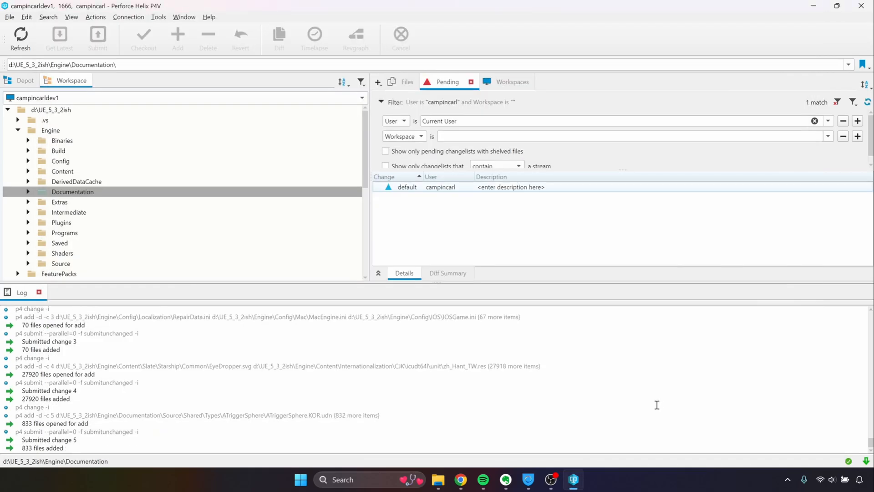
# Examine the submitted Engine subfolders in the depot tree, including Binaries and Build, and return to the workspace tree.
pyautogui.click(24, 81)
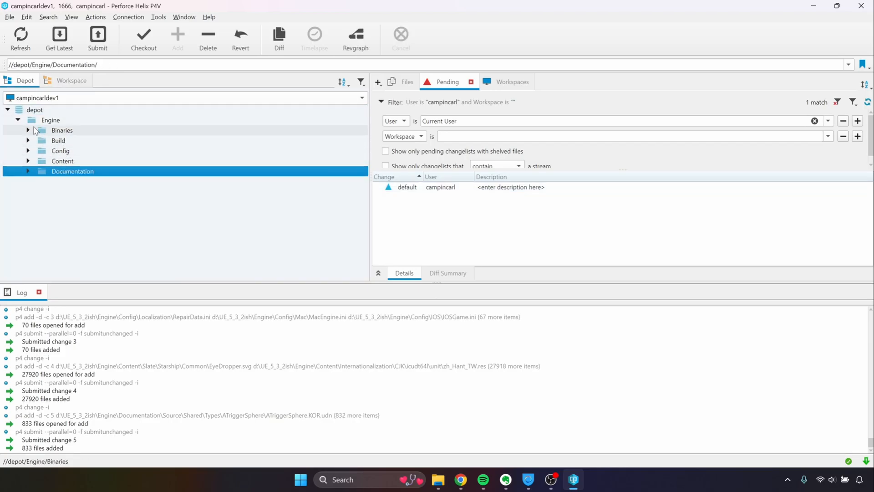
pyautogui.click(28, 131)
pyautogui.click(28, 130)
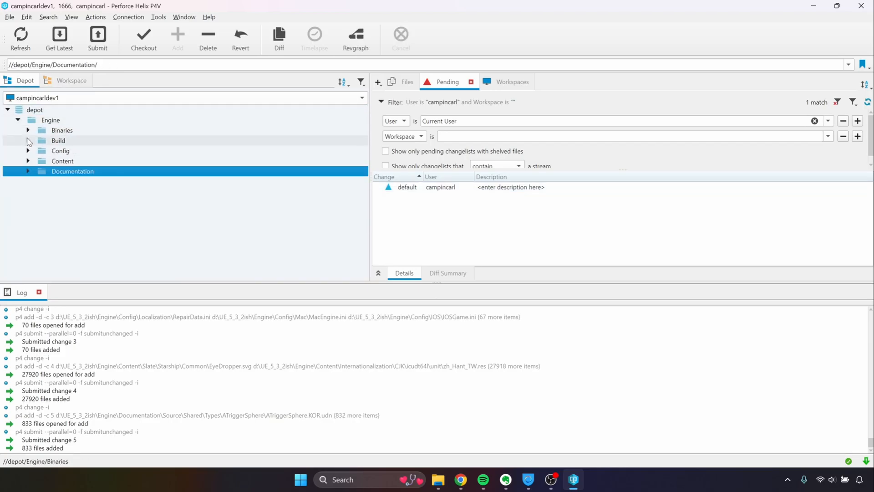
pyautogui.click(27, 141)
pyautogui.click(28, 141)
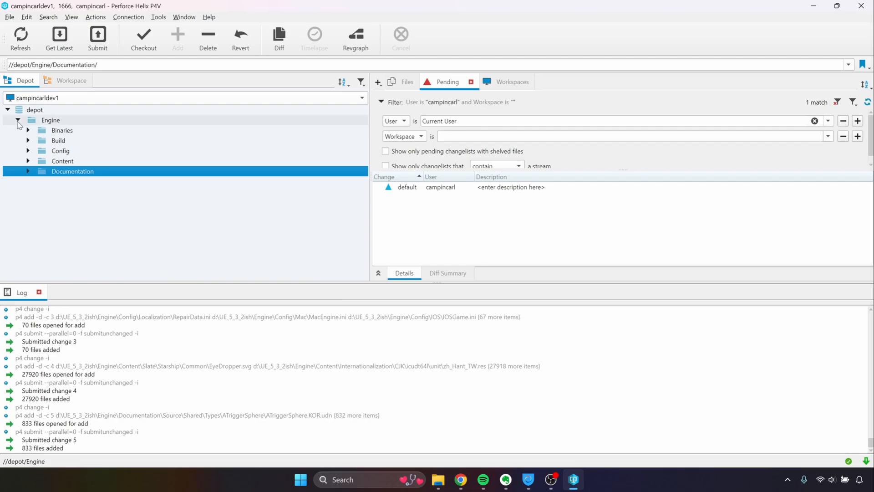
pyautogui.click(67, 82)
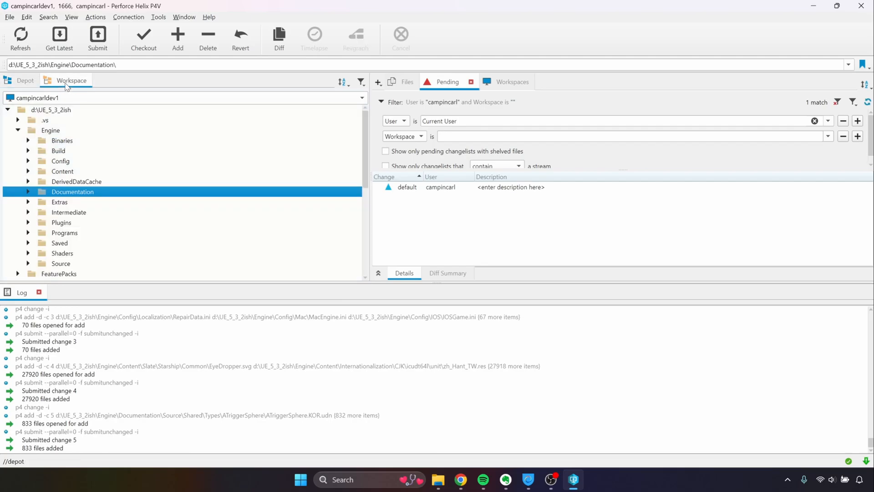
# Mark the Engine/Extras folder for add in a new pending changelist described "Add Engine/Extras.".
pyautogui.click(93, 204)
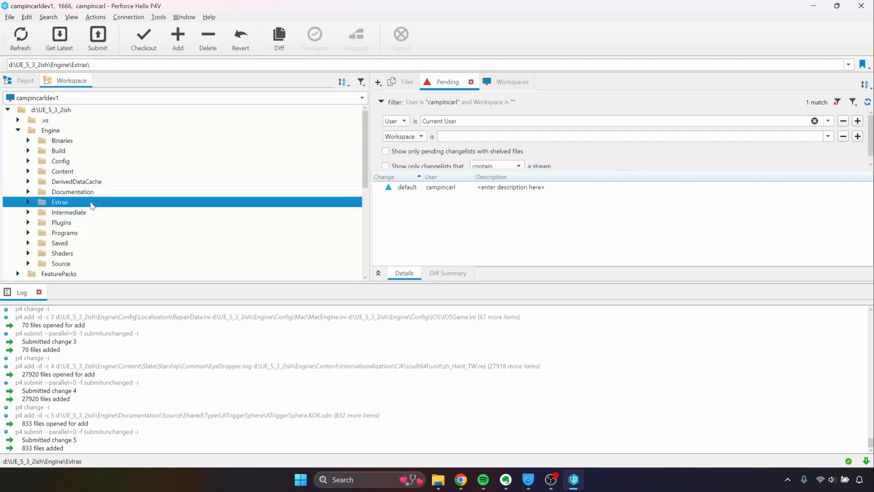
pyautogui.rightClick(91, 205)
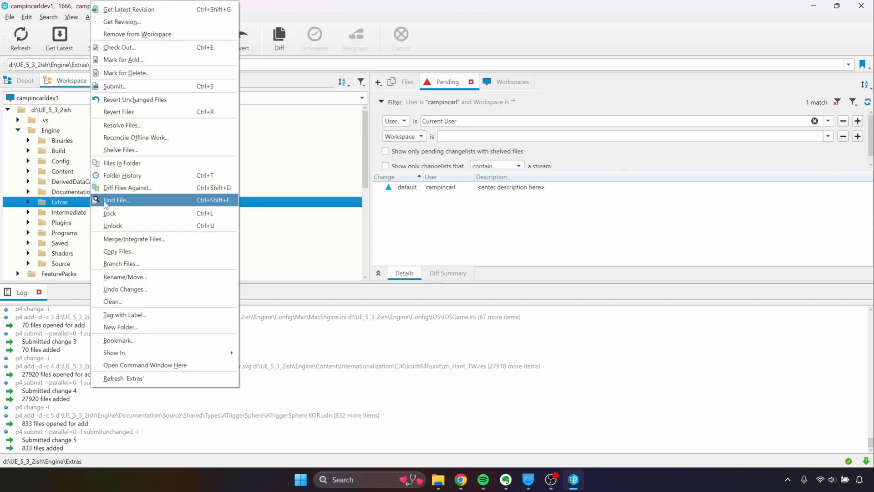
pyautogui.click(135, 63)
pyautogui.click(385, 172)
pyautogui.click(374, 161)
pyautogui.write('Add Engine')
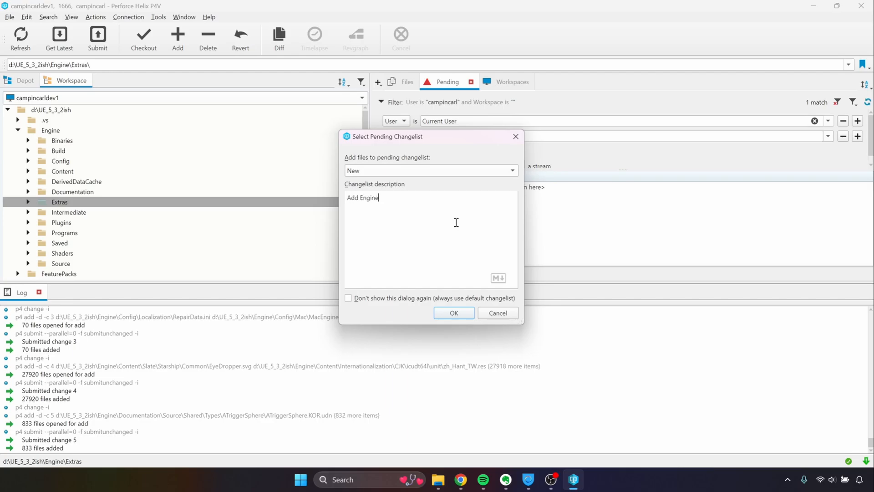
pyautogui.write('/Extras.')
pyautogui.click(454, 313)
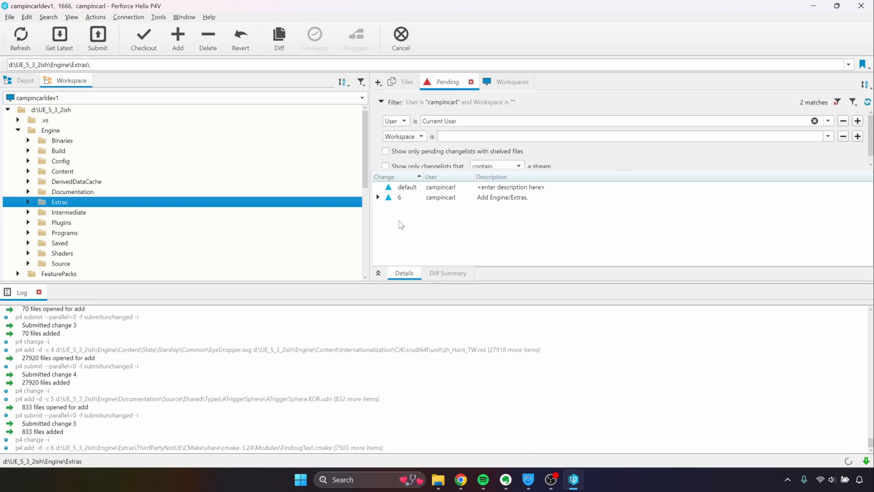
# Exclude all files with wildcards in their names from the Engine/Extras add and continue.
pyautogui.click(377, 197)
pyautogui.click(378, 198)
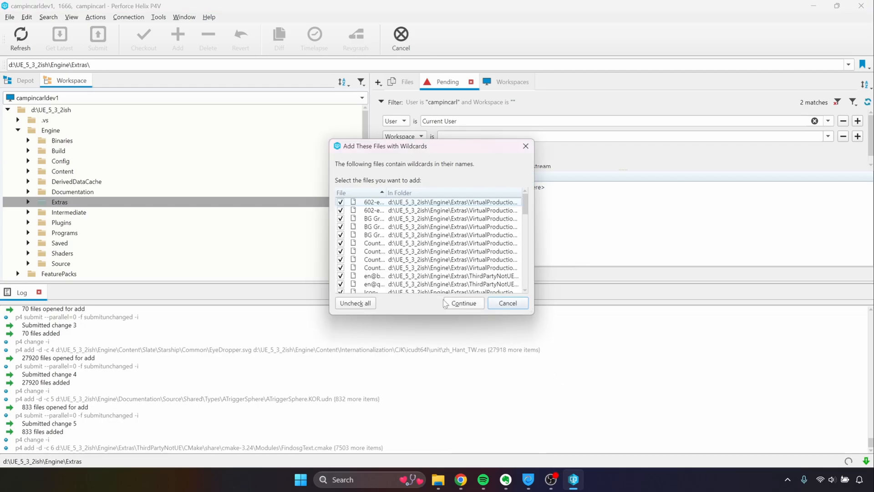
pyautogui.click(366, 306)
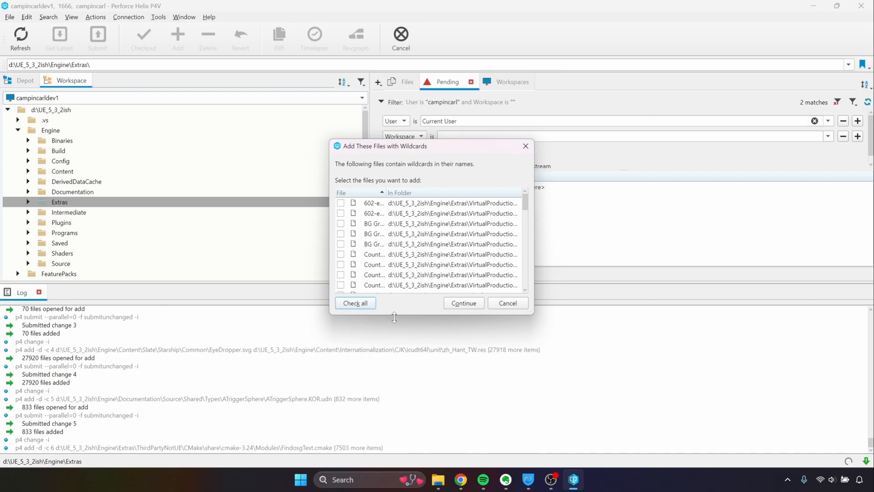
pyautogui.click(463, 303)
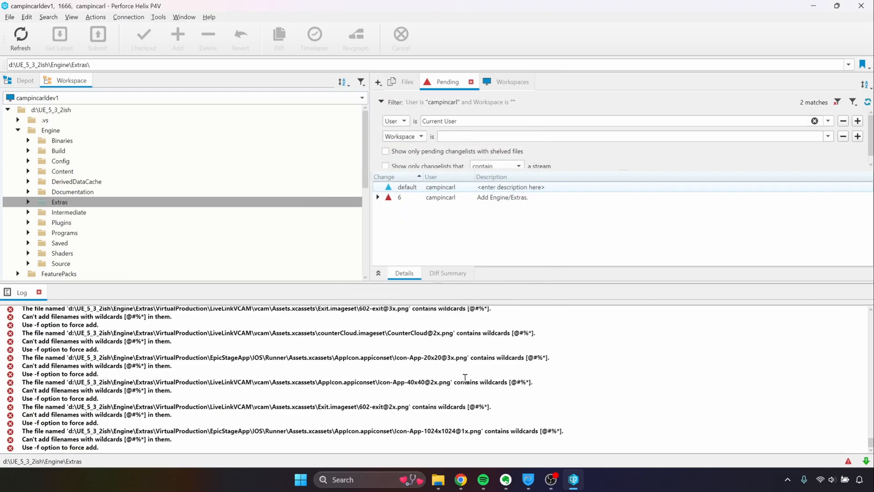
# Submit the pending "Add Engine/Extras." changelist with all its files and review the result in the log.
pyautogui.click(505, 200)
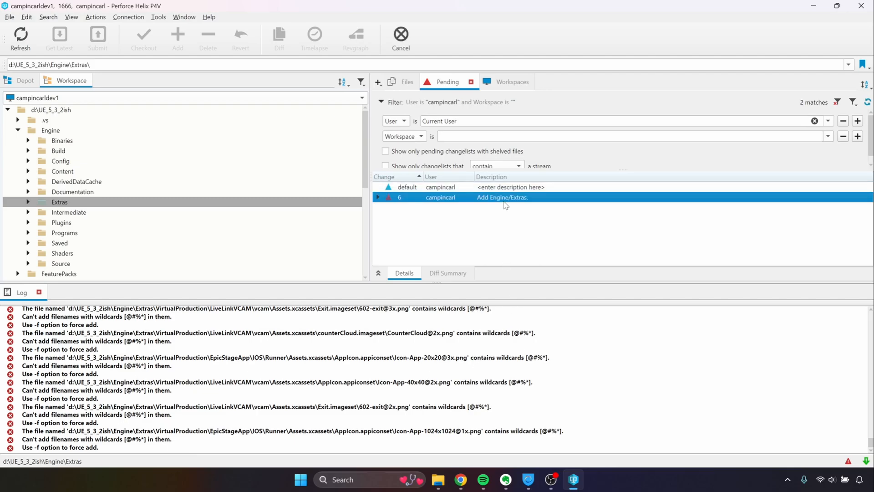
pyautogui.rightClick(504, 201)
pyautogui.click(514, 209)
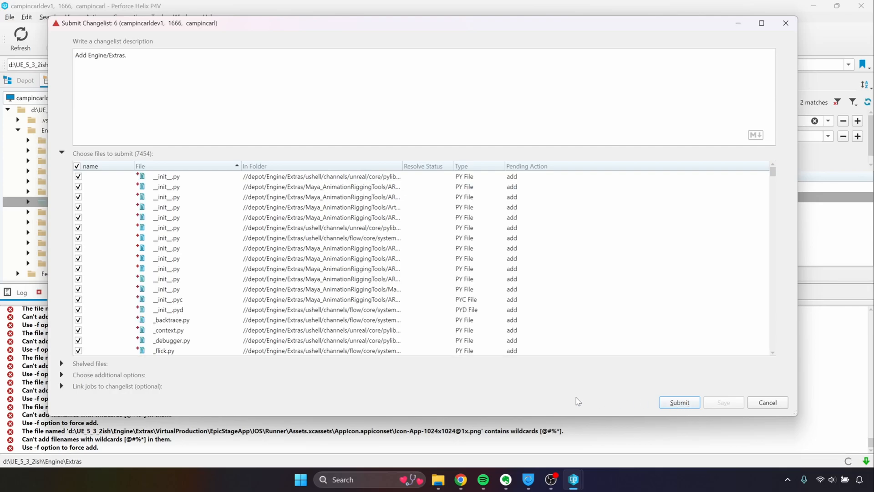
pyautogui.click(676, 404)
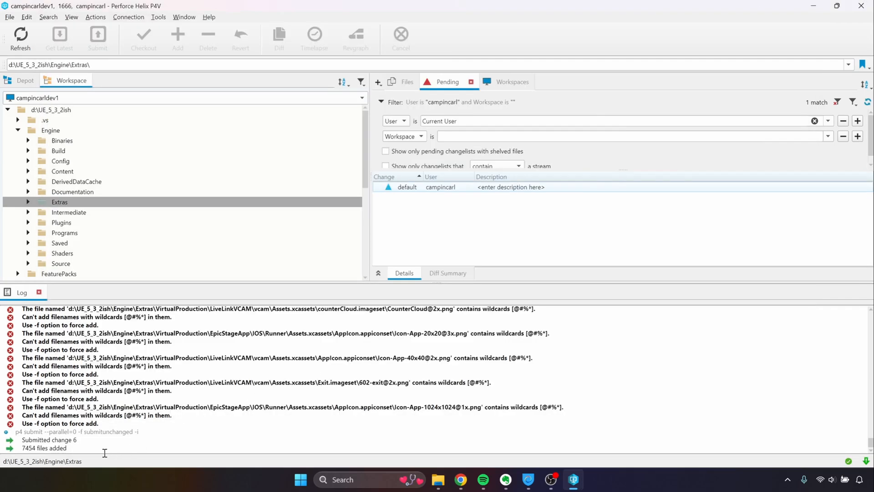
pyautogui.moveTo(72, 449); pyautogui.dragTo(21, 449)
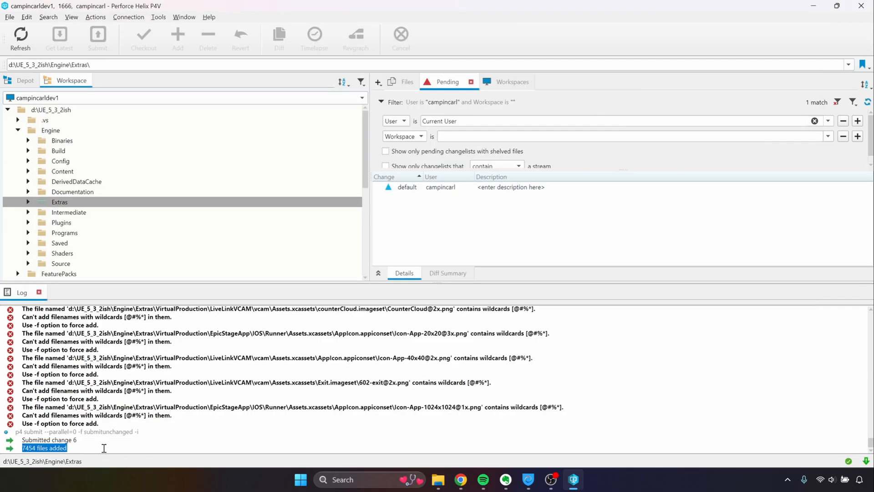
# Mark the Engine/Plugins folder for add in a new pending changelist described "Add Engine/Plugins folder.".
pyautogui.click(71, 223)
pyautogui.rightClick(82, 226)
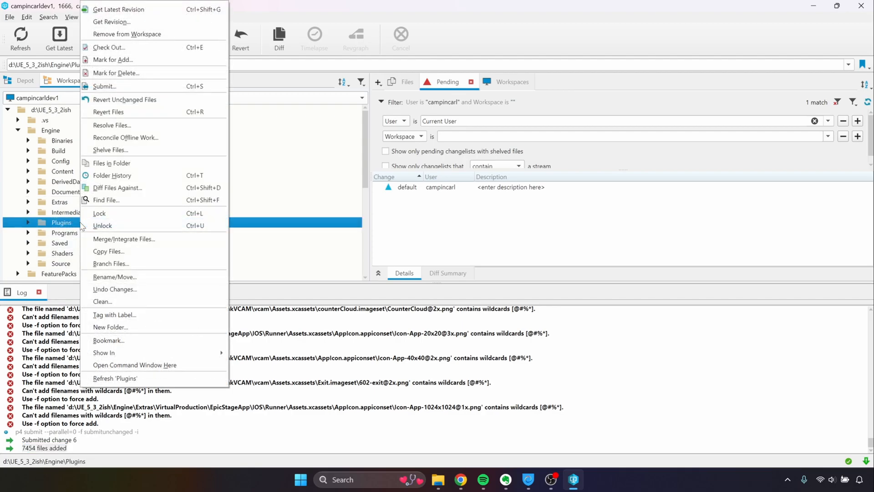
pyautogui.click(130, 63)
pyautogui.click(364, 172)
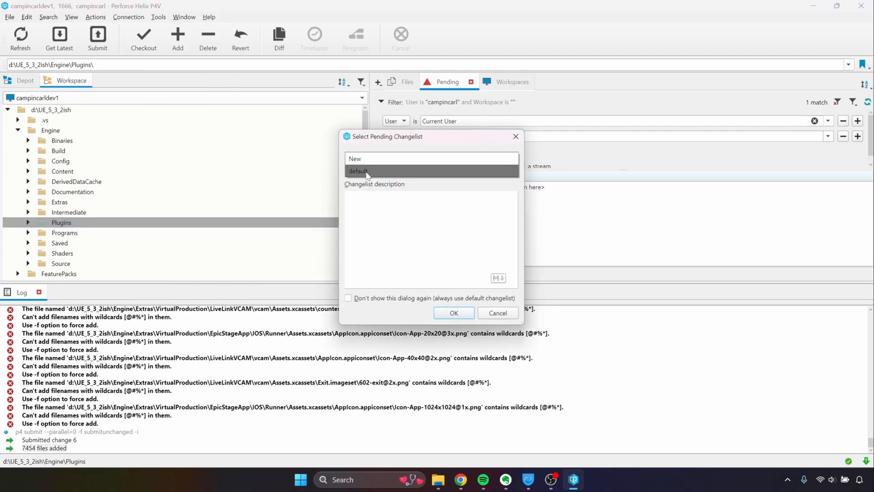
pyautogui.click(378, 163)
pyautogui.click(394, 222)
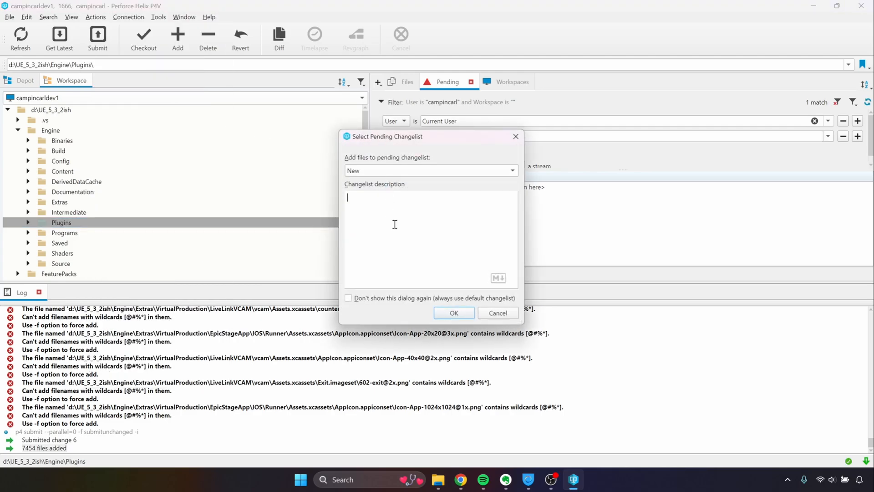
pyautogui.write('Add Engine/Plugins folde')
pyautogui.click(454, 315)
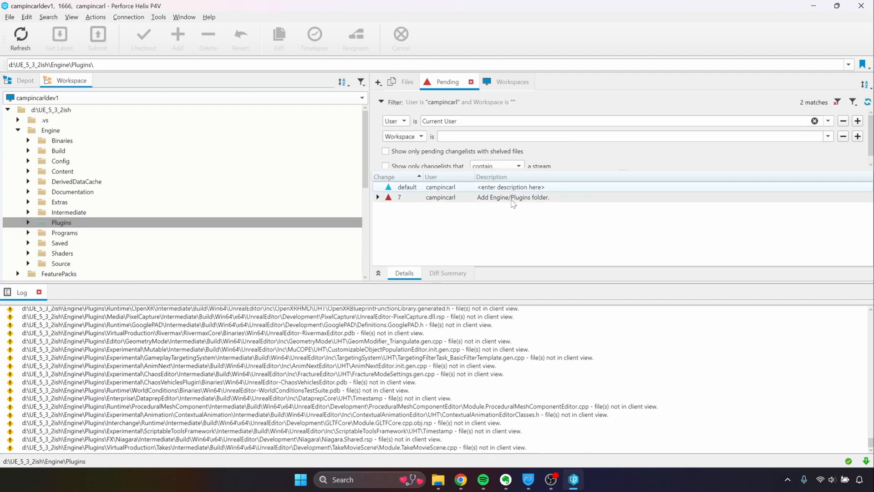
# Submit the "Add Engine/Plugins folder." changelist with all its files and check the result in the log and depot tree.
pyautogui.rightClick(513, 202)
pyautogui.click(526, 210)
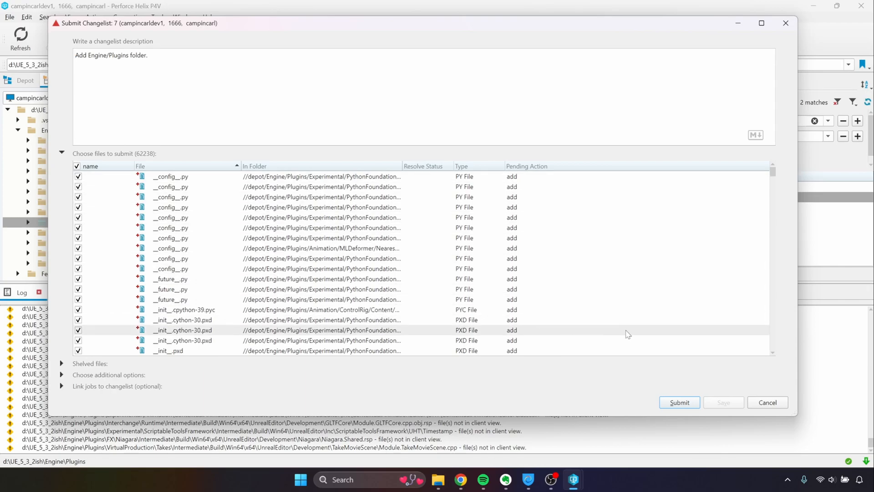
pyautogui.click(679, 403)
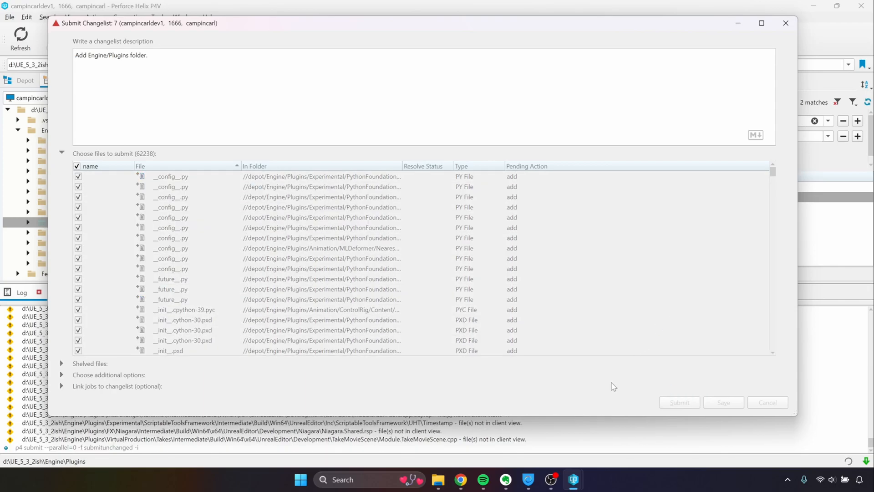
pyautogui.moveTo(575, 478)
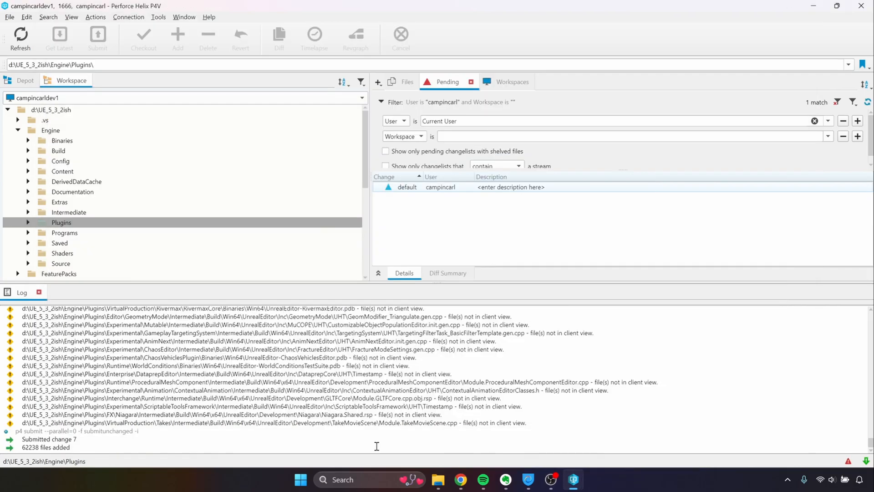
pyautogui.moveTo(93, 448)
pyautogui.mouseDown()
pyautogui.moveTo(20, 442)
pyautogui.moveTo(82, 448)
pyautogui.mouseUp()
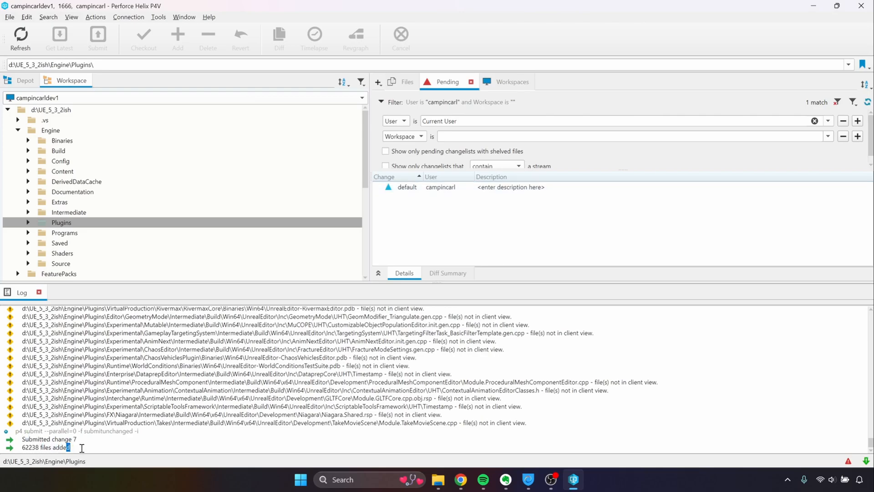
pyautogui.click(23, 80)
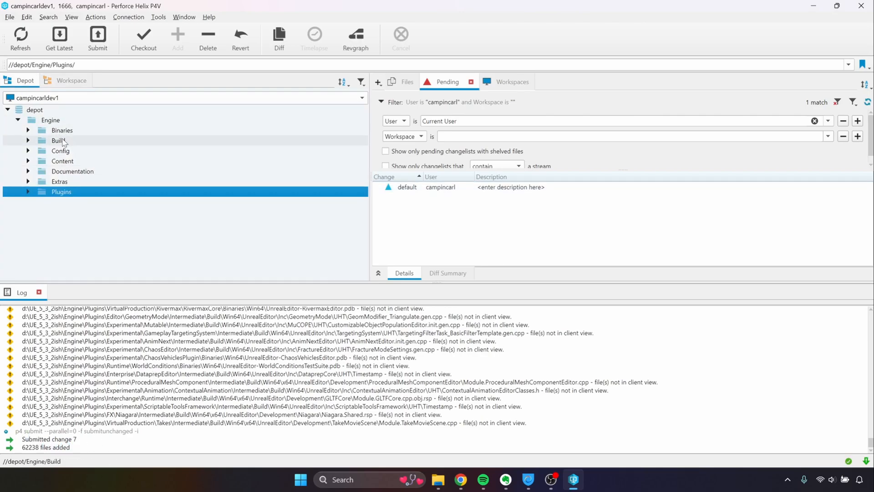
# Mark the workspace's Engine/Programs folder for add in a new pending changelist described "Add Engine/Programs folder.".
pyautogui.click(64, 81)
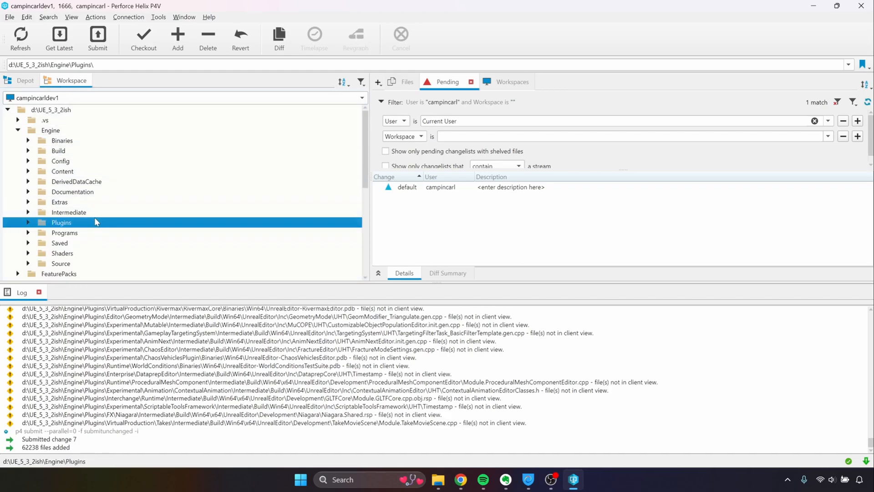
pyautogui.click(74, 234)
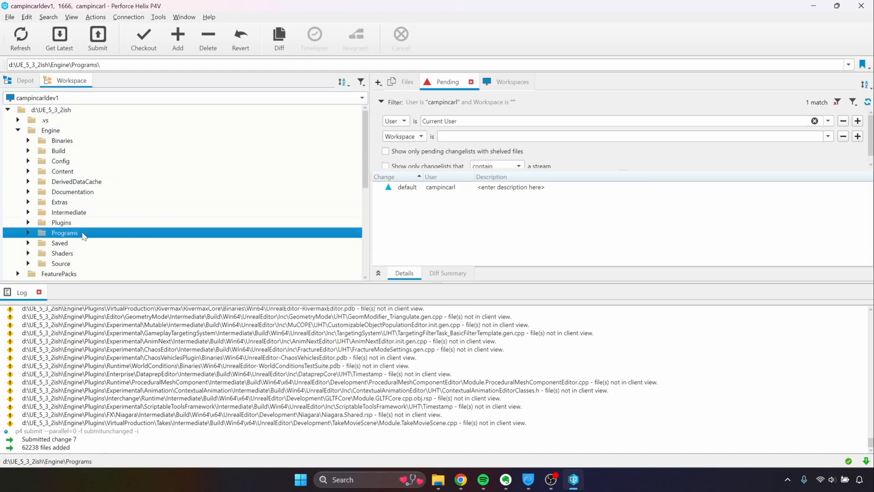
pyautogui.rightClick(84, 235)
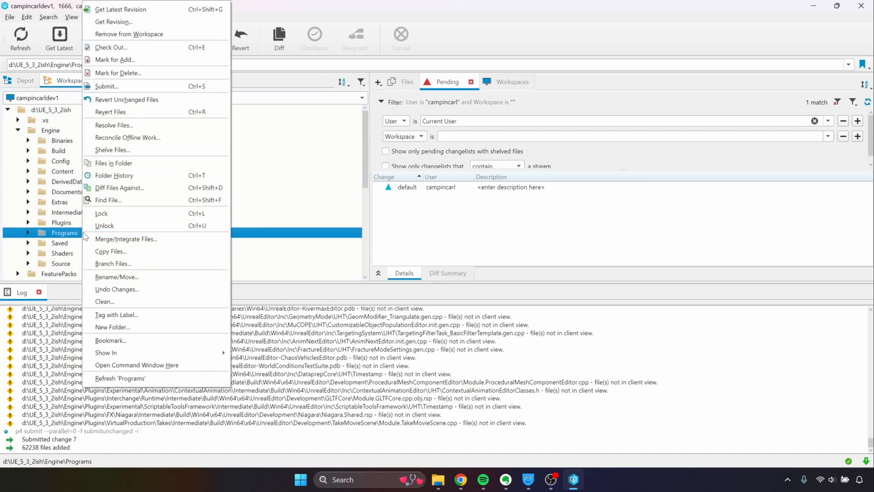
pyautogui.click(139, 59)
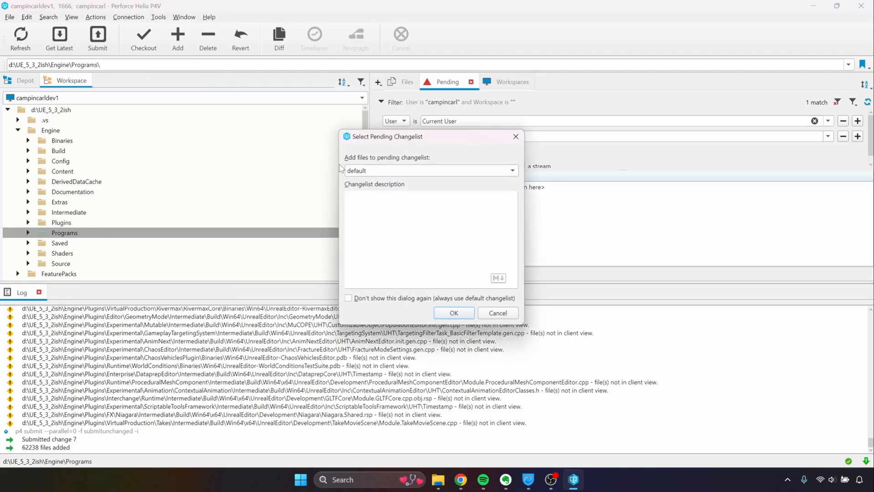
pyautogui.click(382, 158)
pyautogui.write('Programs folder.')
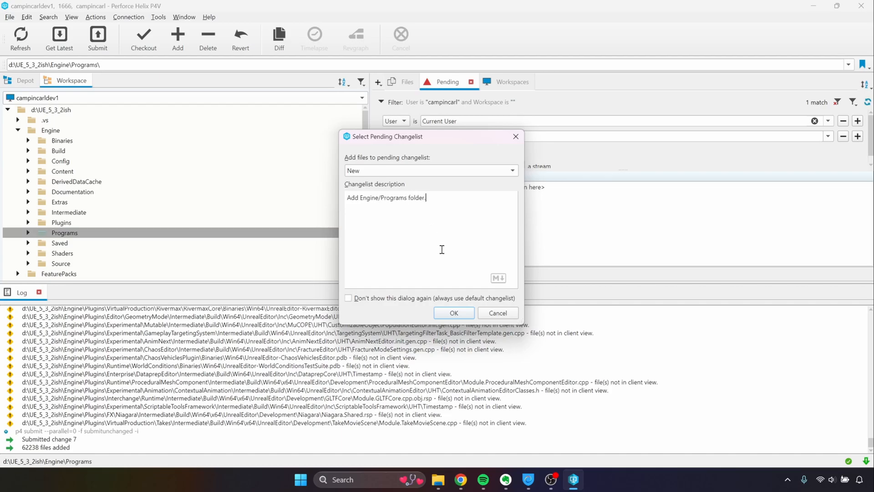
pyautogui.click(458, 313)
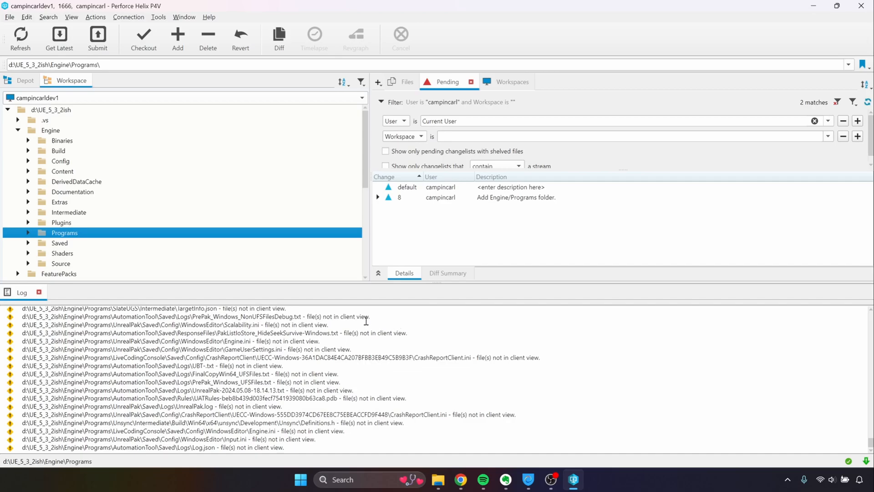
# Examine the files listed for submission in the "Add Engine/Programs folder." changelist and close the submit form without submitting.
pyautogui.click(377, 197)
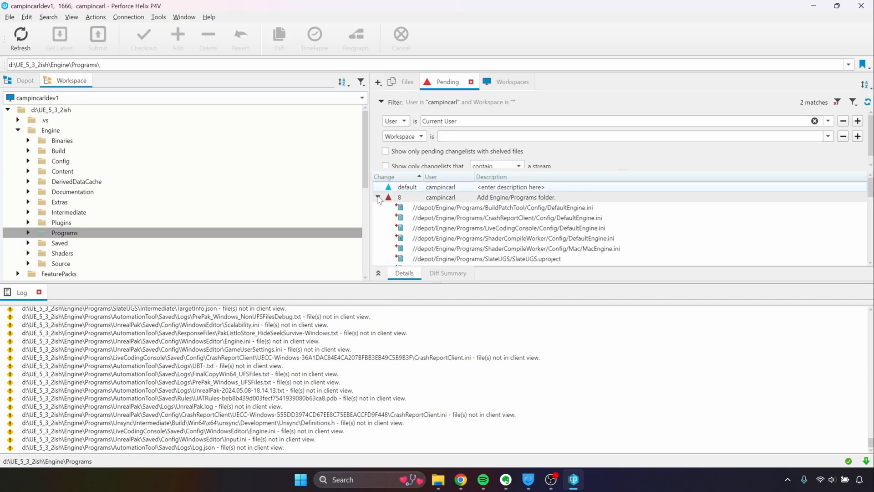
pyautogui.click(378, 198)
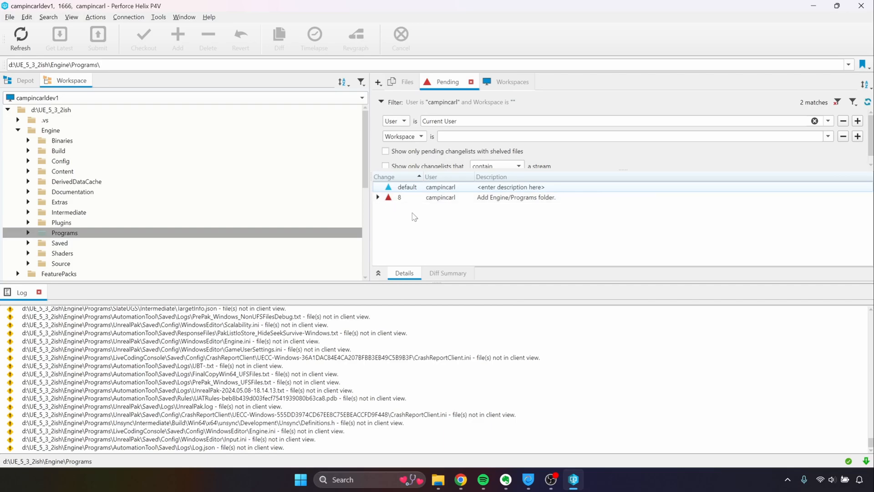
pyautogui.rightClick(421, 200)
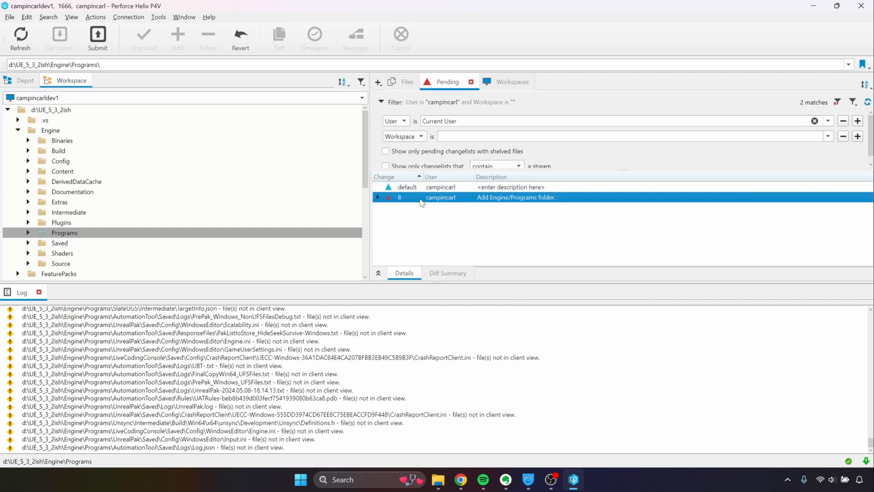
pyautogui.click(444, 208)
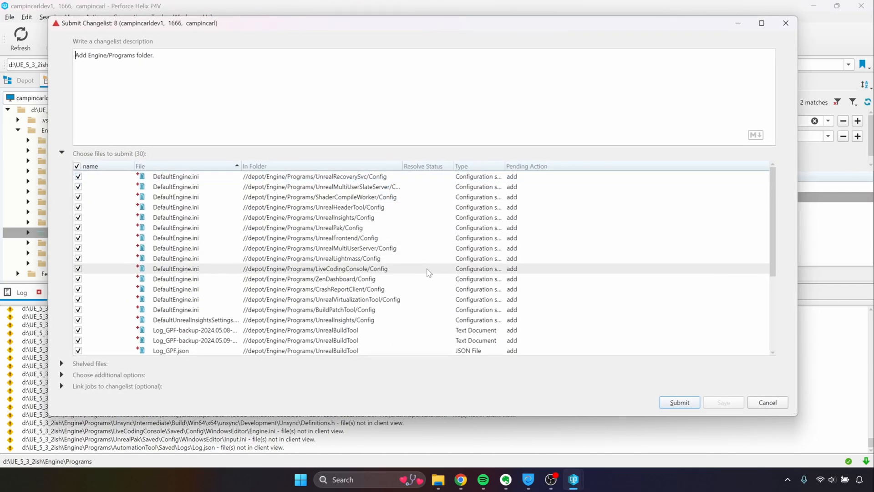
pyautogui.scroll(-4, 405, 282)
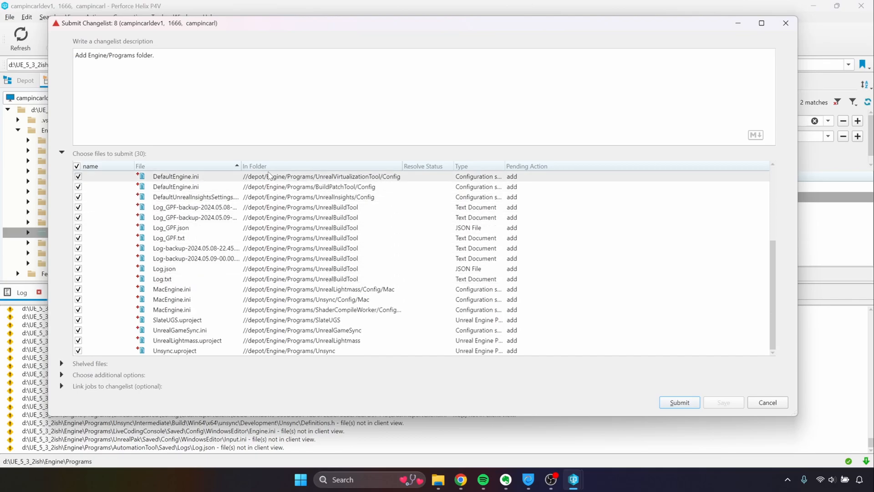
pyautogui.scroll(3, 271, 233)
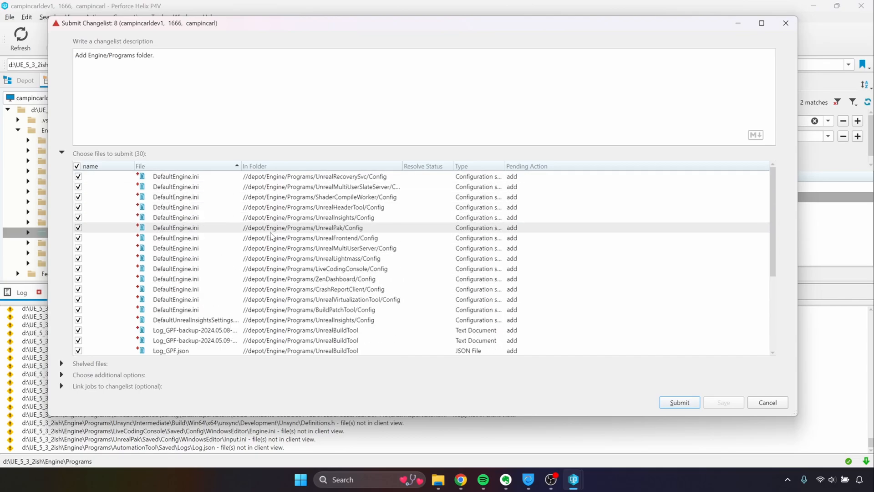
pyautogui.scroll(-3, 274, 236)
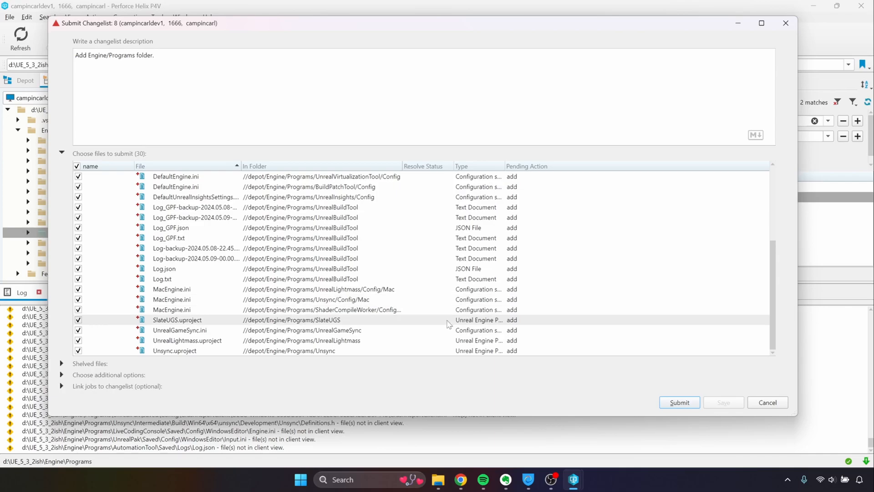
pyautogui.click(767, 402)
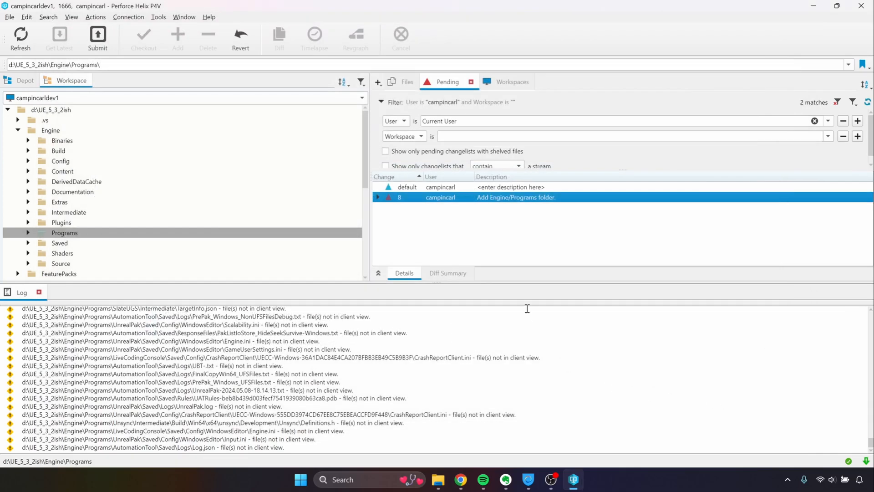
# Open the "Add Engine/Programs folder." changelist for editing in a maximized window and look through its files for generated logs.
pyautogui.rightClick(459, 197)
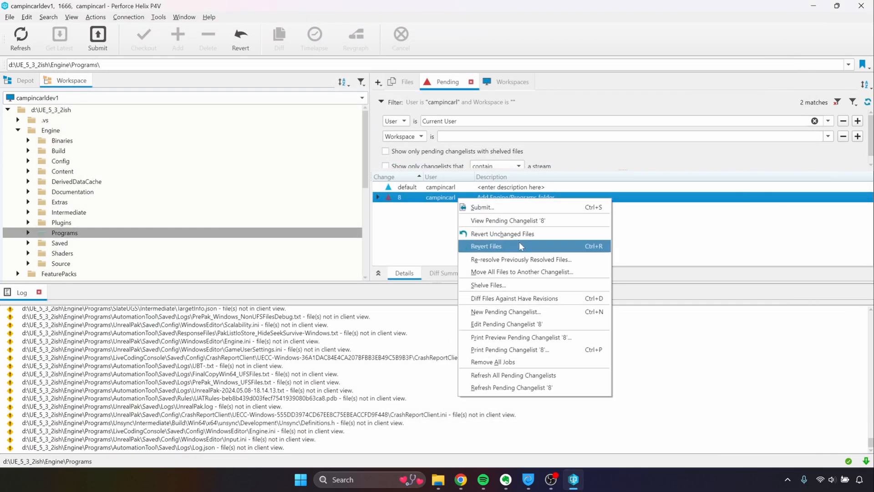
pyautogui.click(535, 324)
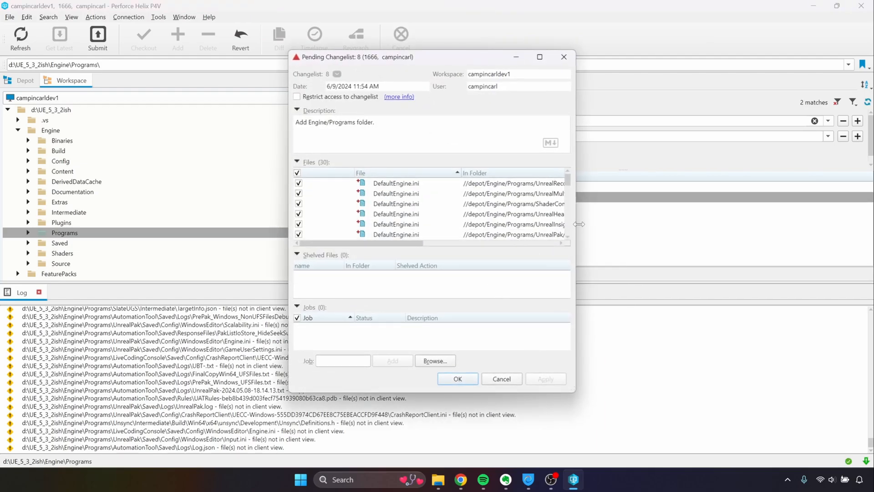
pyautogui.moveTo(578, 224); pyautogui.dragTo(742, 224)
pyautogui.scroll(-6, 473, 218)
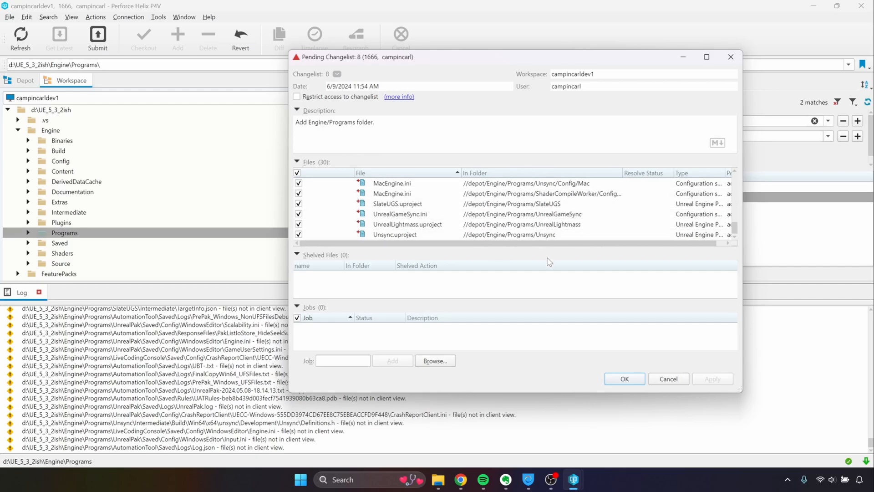
pyautogui.click(707, 61)
pyautogui.scroll(2, 191, 227)
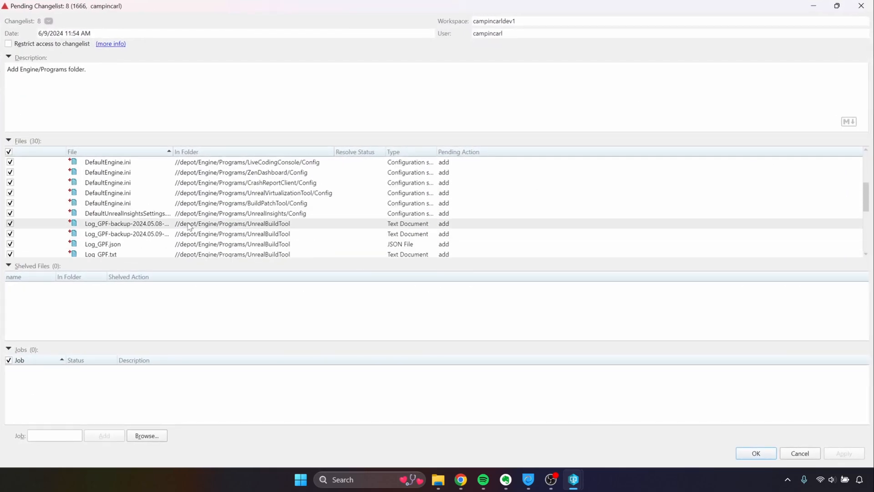
pyautogui.scroll(3, 190, 227)
pyautogui.scroll(-3, 184, 220)
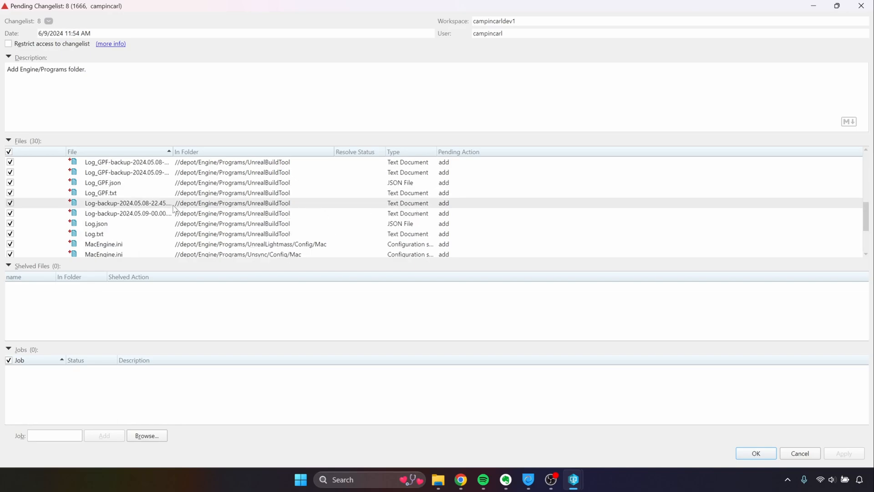
# Revert all UnrealBuildTool log files, from the first Log_GPF-backup file through Log.txt, without deleting them from the workspace.
pyautogui.click(164, 224)
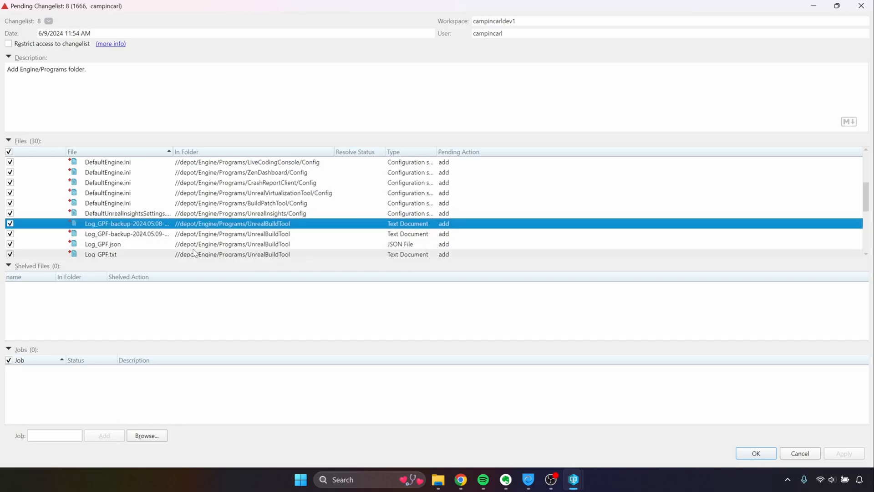
pyautogui.scroll(-1, 194, 252)
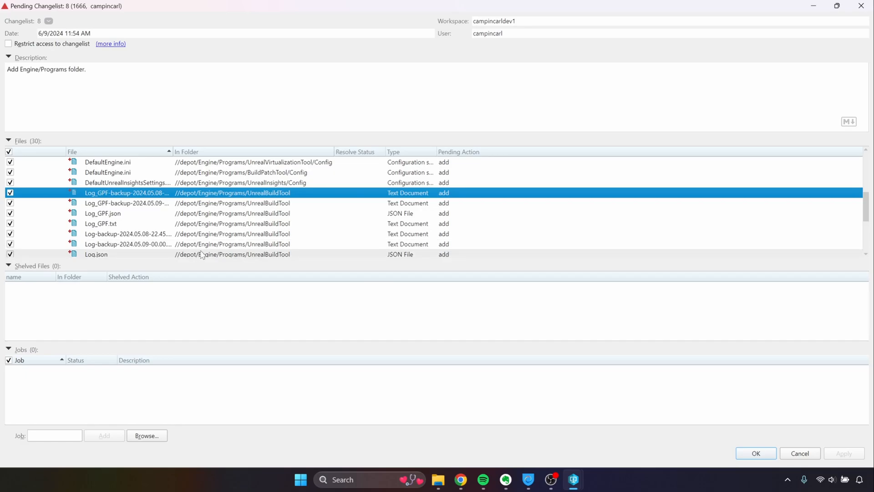
pyautogui.scroll(-1, 208, 252)
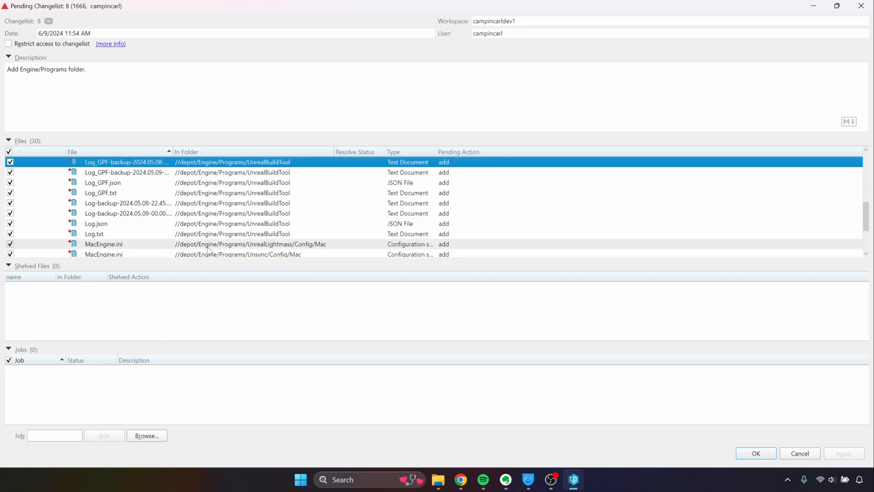
pyautogui.keyDown('shift'); pyautogui.click(198, 234); pyautogui.keyUp('shift')
pyautogui.scroll(2, 209, 235)
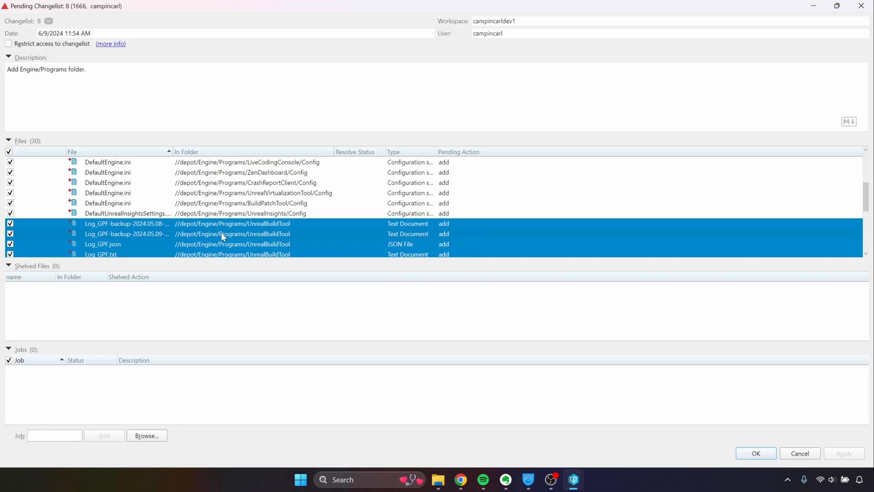
pyautogui.scroll(2, 223, 235)
pyautogui.scroll(-5, 223, 235)
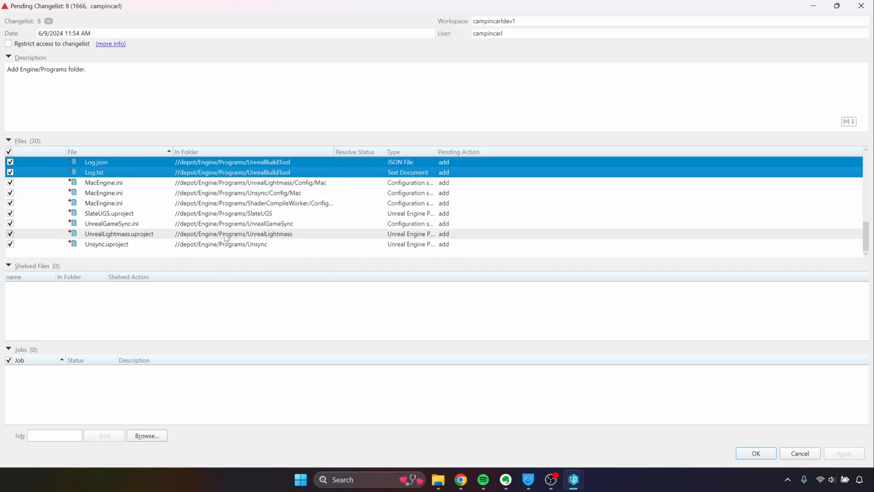
pyautogui.scroll(2, 225, 237)
pyautogui.scroll(2, 227, 237)
pyautogui.scroll(-2, 226, 235)
pyautogui.scroll(1, 214, 235)
pyautogui.rightClick(193, 233)
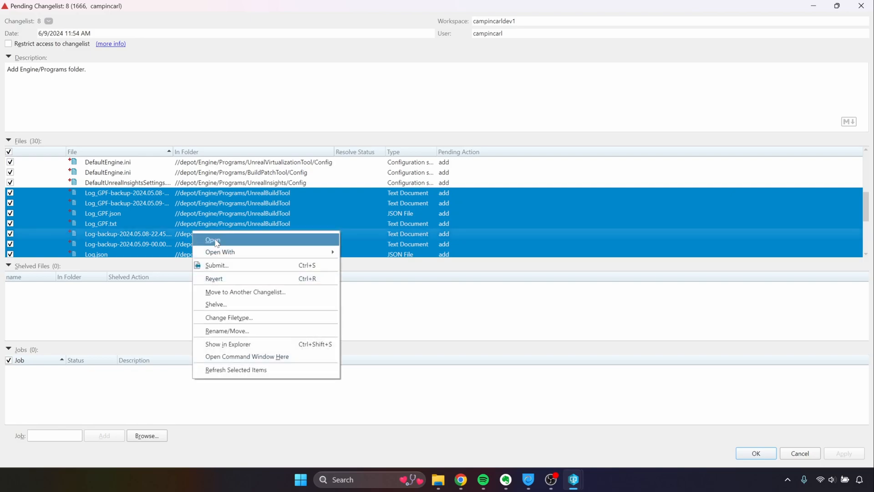
pyautogui.click(238, 279)
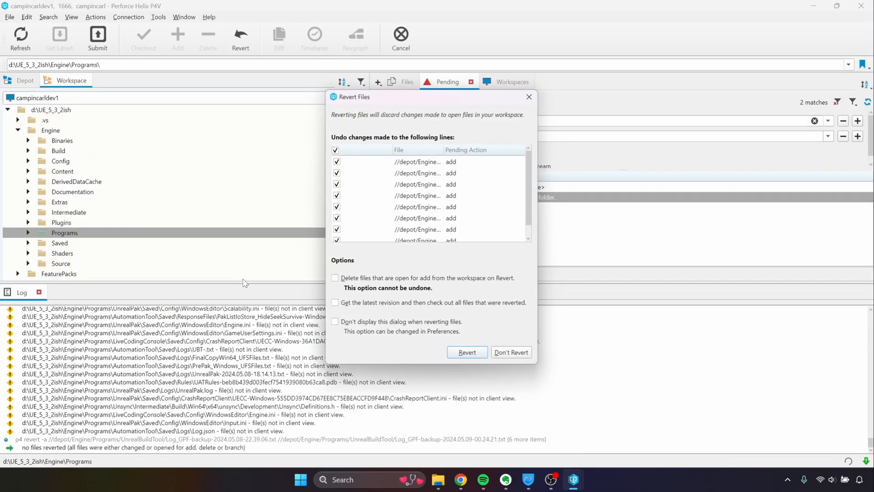
pyautogui.click(467, 352)
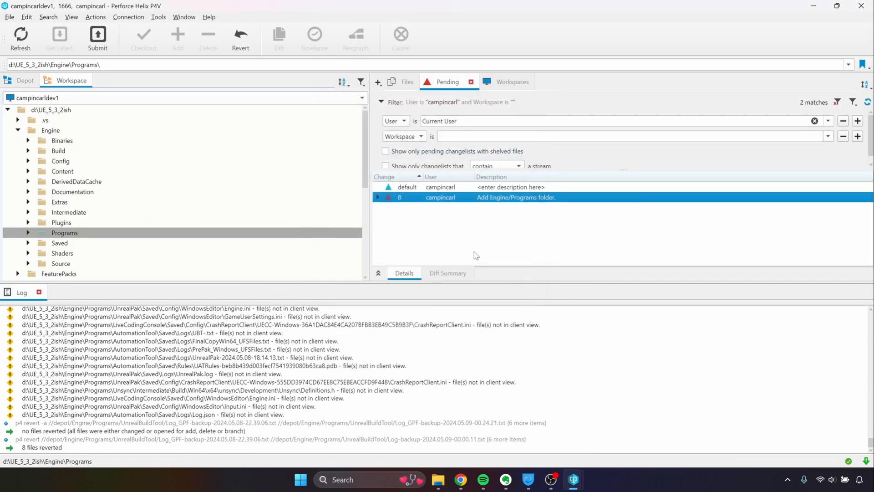
# Check the remaining files in the "Add Engine/Programs folder." changelist and submit it with all of them.
pyautogui.click(378, 197)
pyautogui.scroll(-3, 483, 228)
pyautogui.scroll(3, 483, 227)
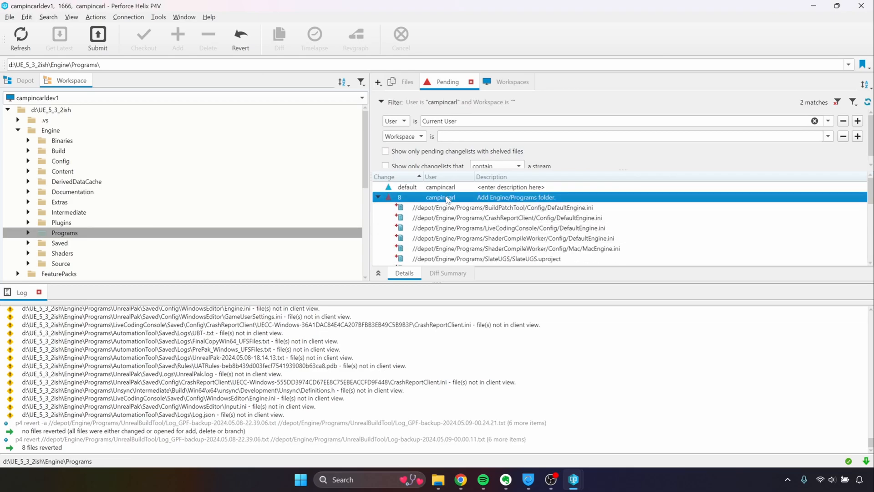
pyautogui.rightClick(446, 199)
pyautogui.click(453, 203)
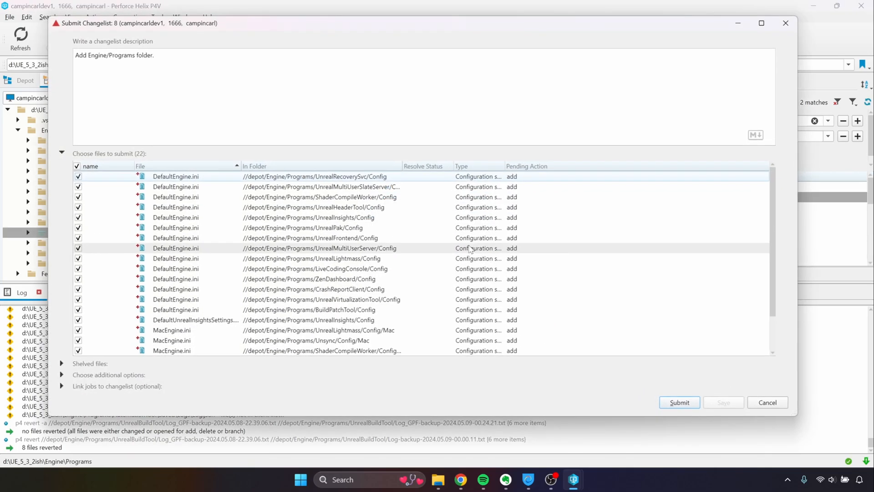
pyautogui.click(686, 404)
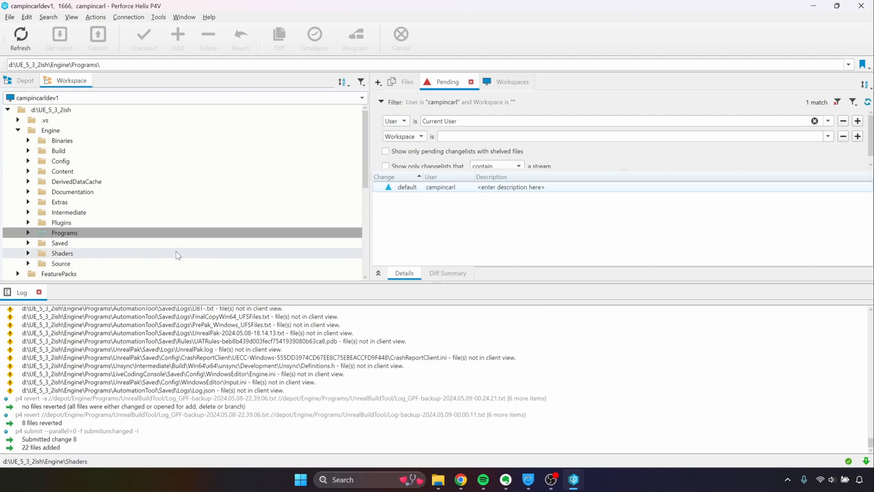
# Mark the Engine/Shaders folder for add in a new pending changelist described "Add Engine/Shaders folder." and check its file list.
pyautogui.click(67, 255)
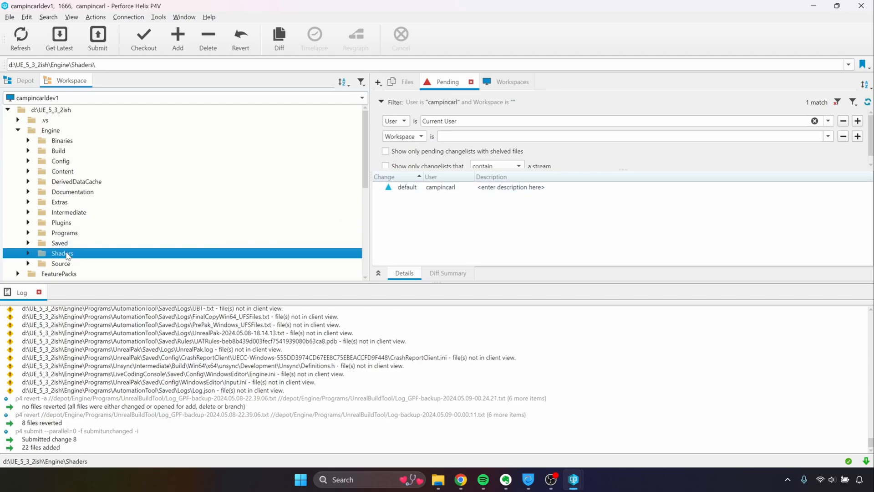
pyautogui.rightClick(67, 255)
pyautogui.click(128, 60)
pyautogui.click(373, 172)
pyautogui.click(373, 157)
pyautogui.click(402, 214)
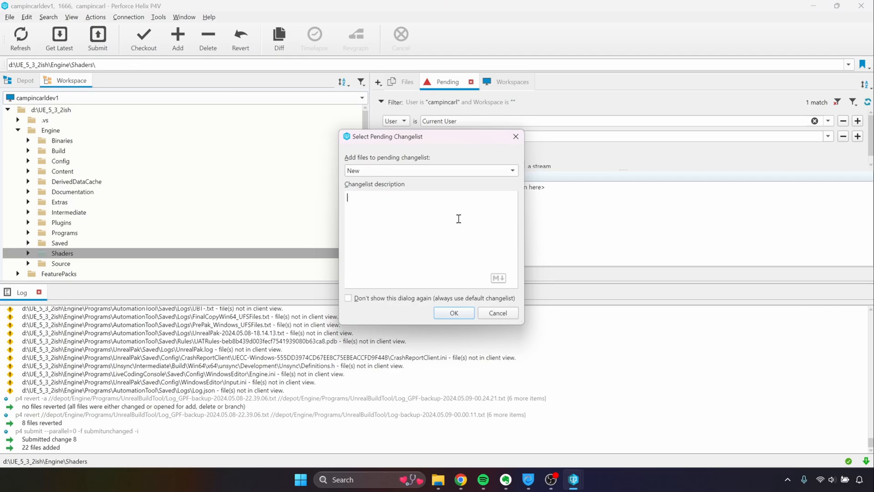
pyautogui.write('Add Engine/Shaders folder.')
pyautogui.click(453, 312)
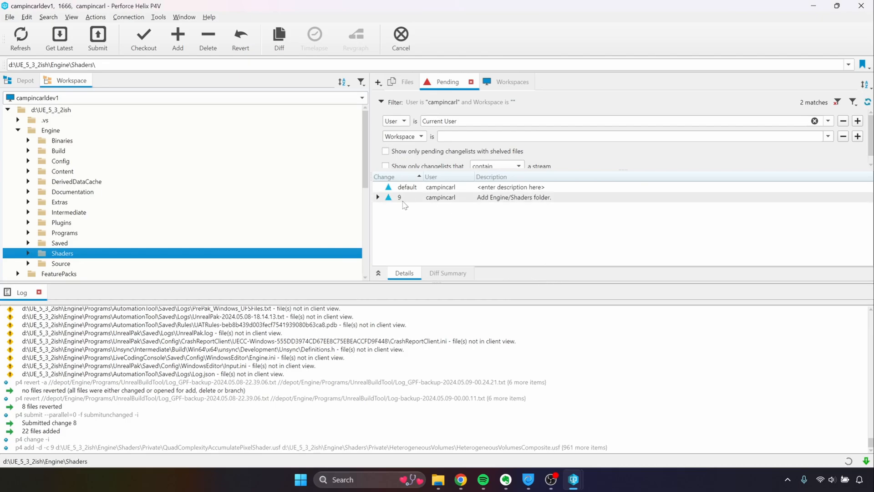
pyautogui.click(379, 197)
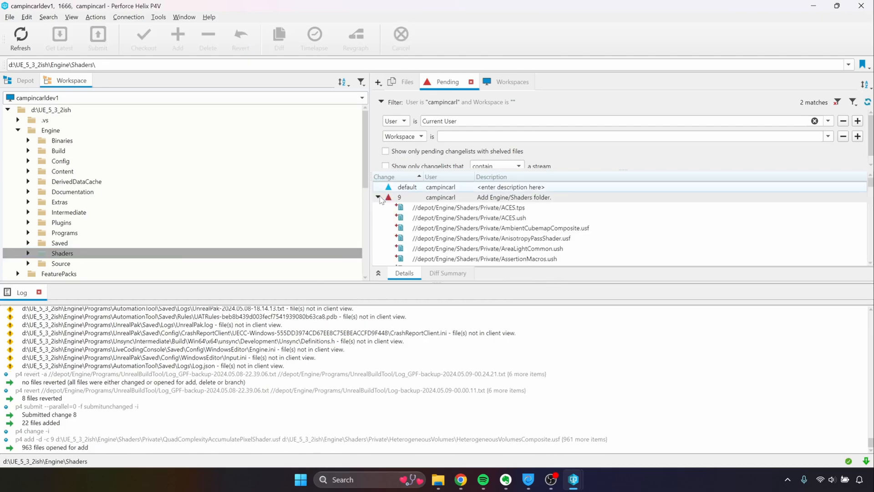
pyautogui.click(379, 198)
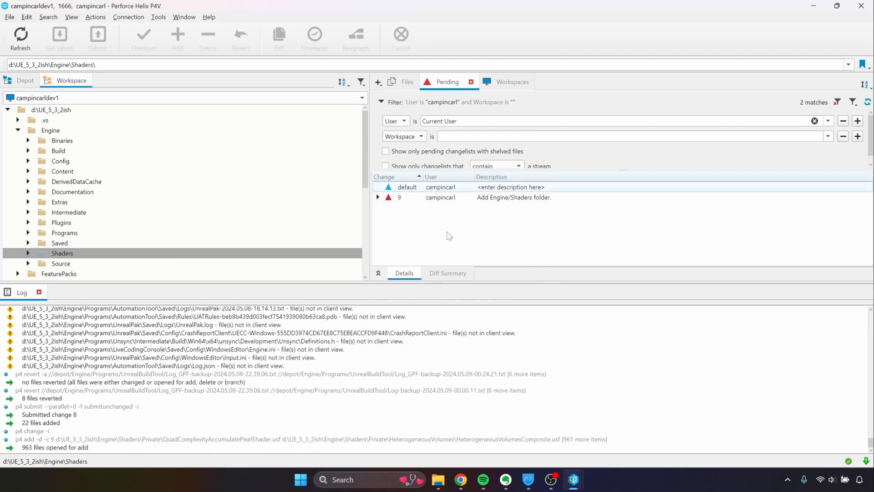
# Submit the pending "Add Engine/Shaders folder." changelist with all of its files.
pyautogui.rightClick(414, 199)
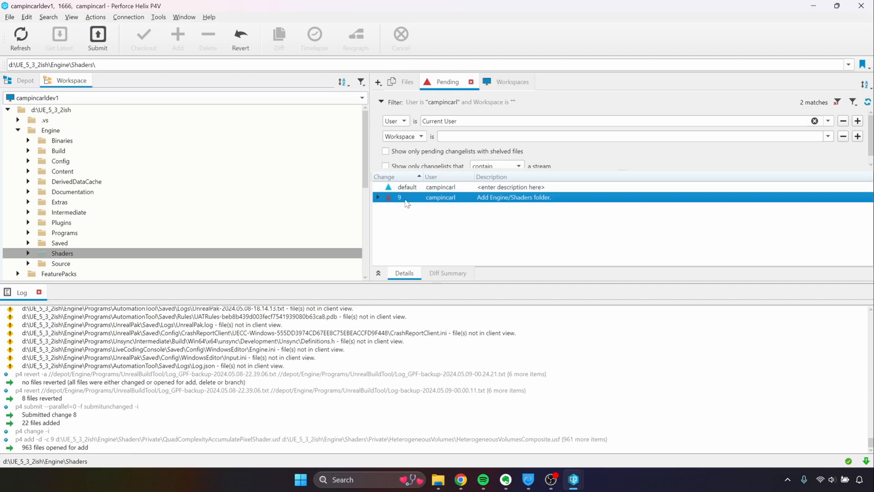
pyautogui.click(434, 204)
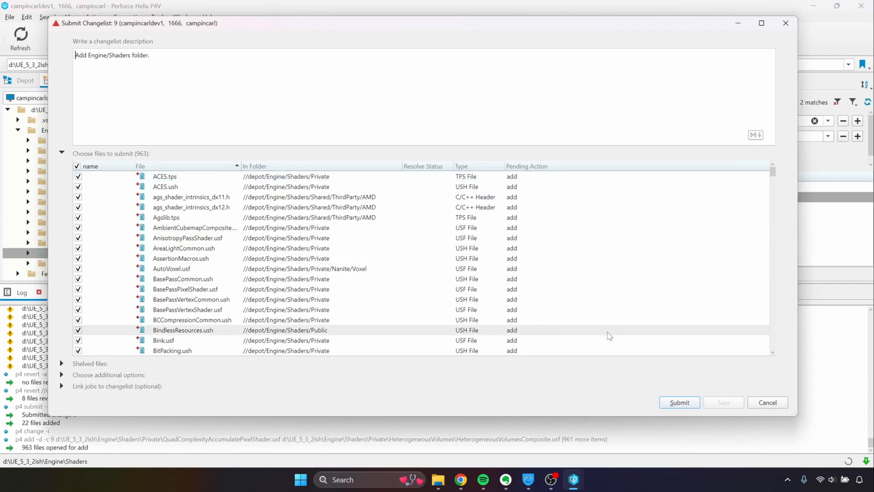
pyautogui.click(680, 402)
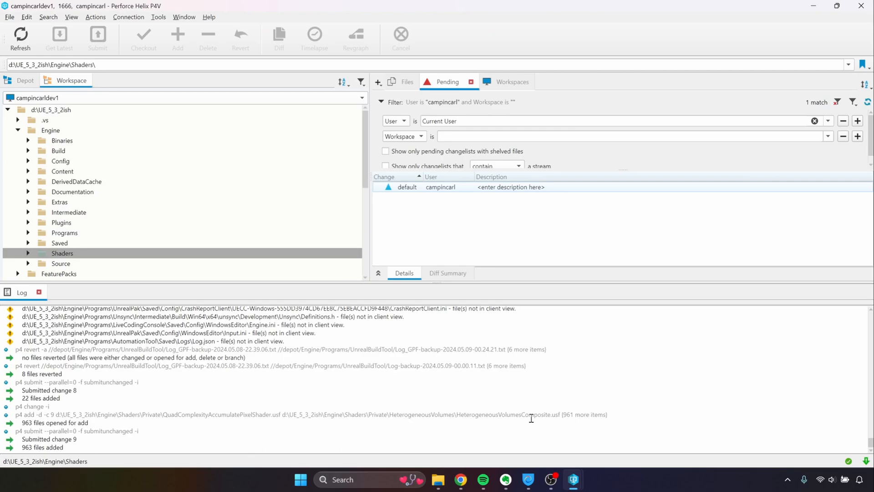
# Mark the Engine/Source/Developer folder for add in a new pending changelist described "Add Engine/Source/Developer folder.".
pyautogui.click(91, 263)
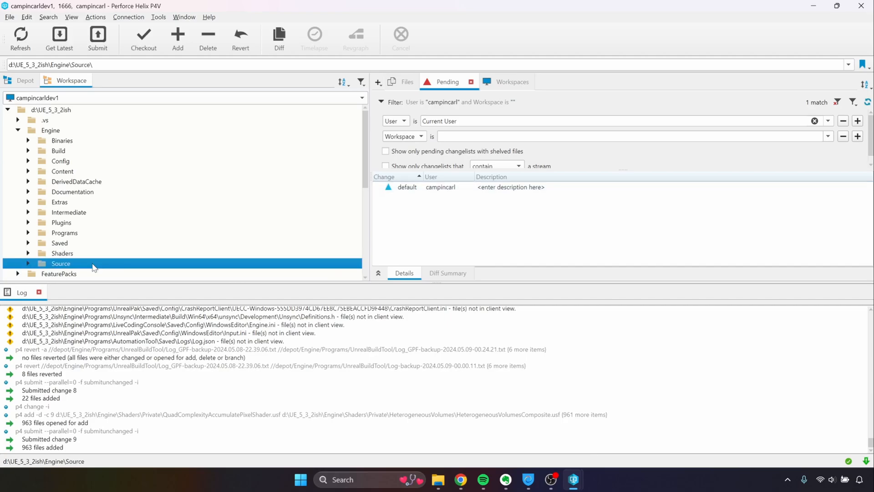
pyautogui.scroll(-3, 104, 250)
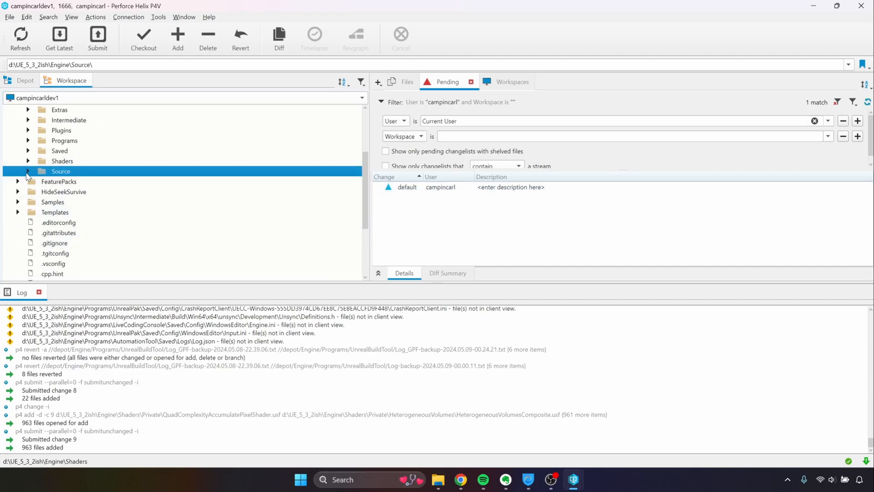
pyautogui.click(28, 171)
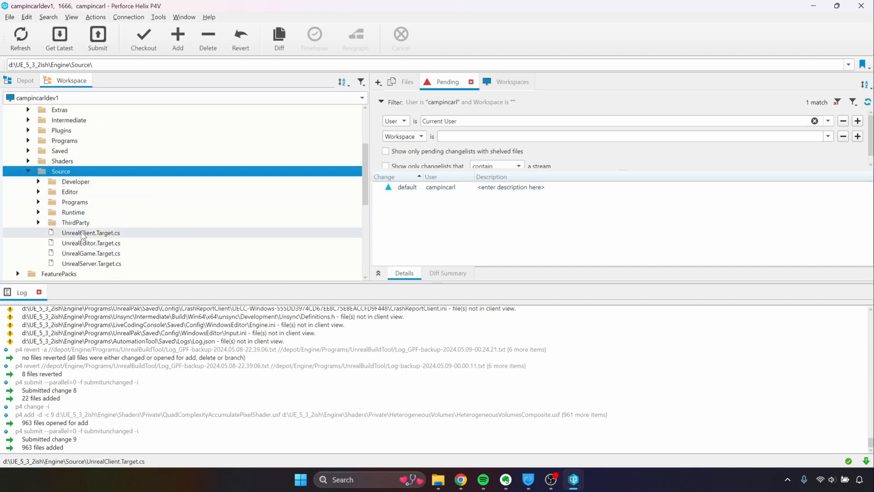
pyautogui.click(93, 185)
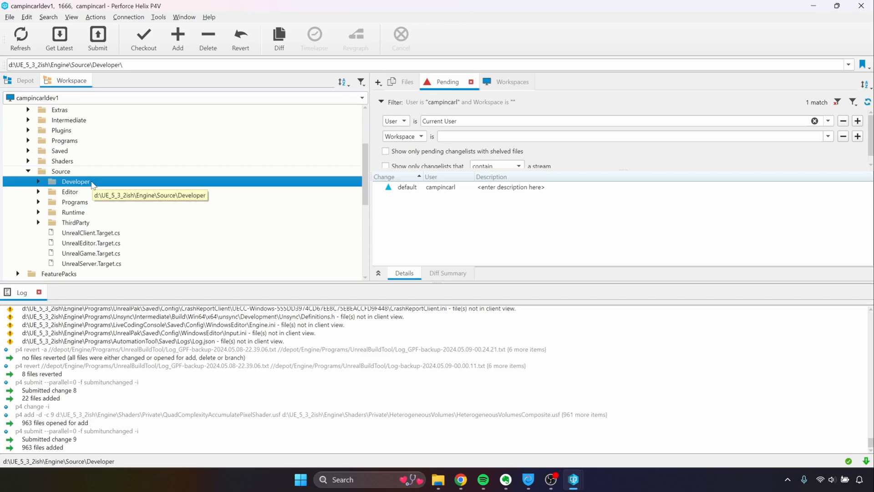
pyautogui.rightClick(92, 184)
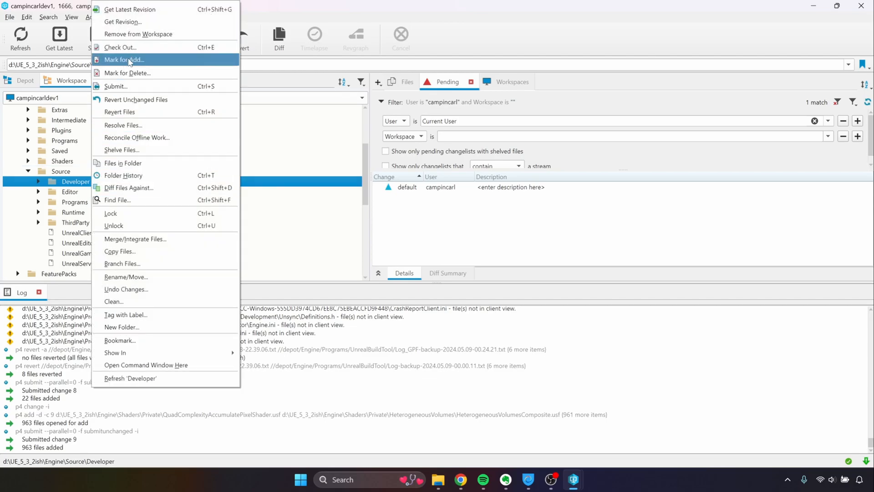
pyautogui.click(145, 61)
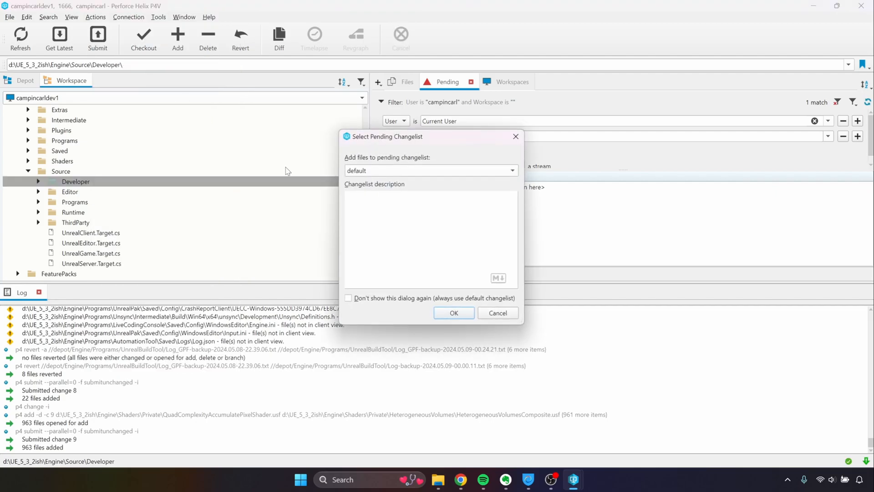
pyautogui.click(374, 172)
pyautogui.click(377, 159)
pyautogui.write('Add Engine/Source/Developer folder.')
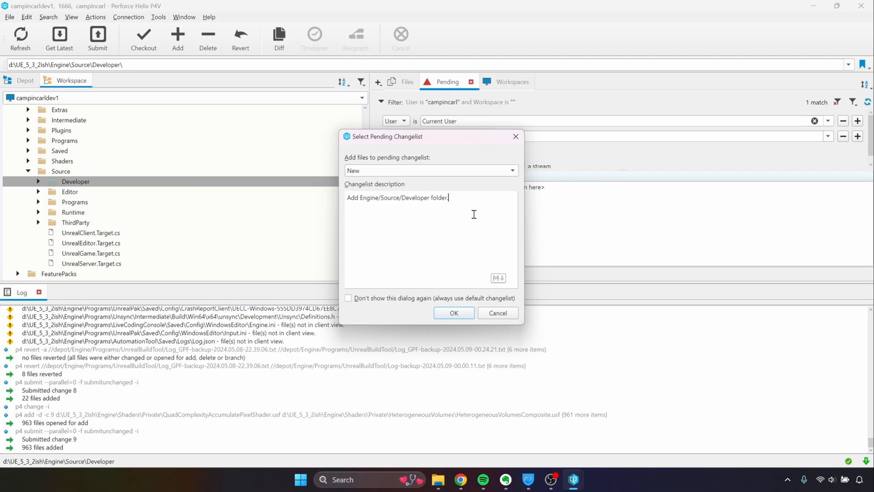
pyautogui.click(472, 313)
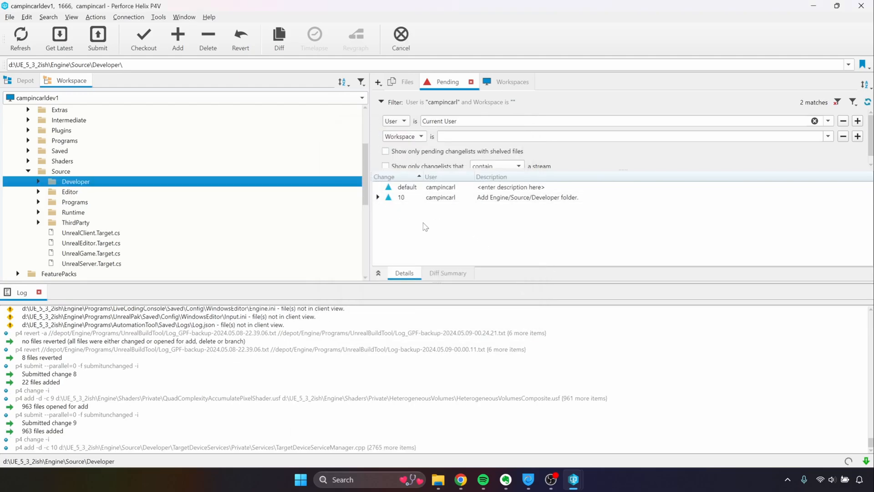
# Check the file list of the "Add Engine/Source/Developer folder." changelist and submit it with all files.
pyautogui.doubleClick(471, 199)
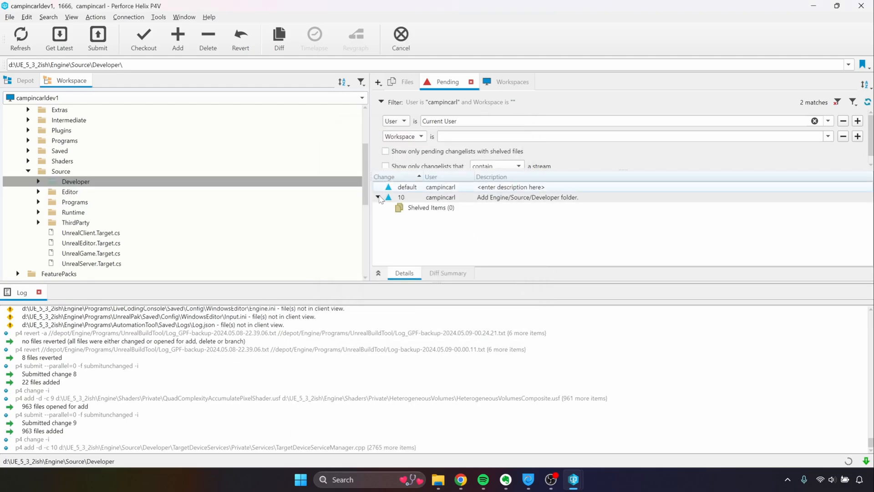
pyautogui.click(476, 199)
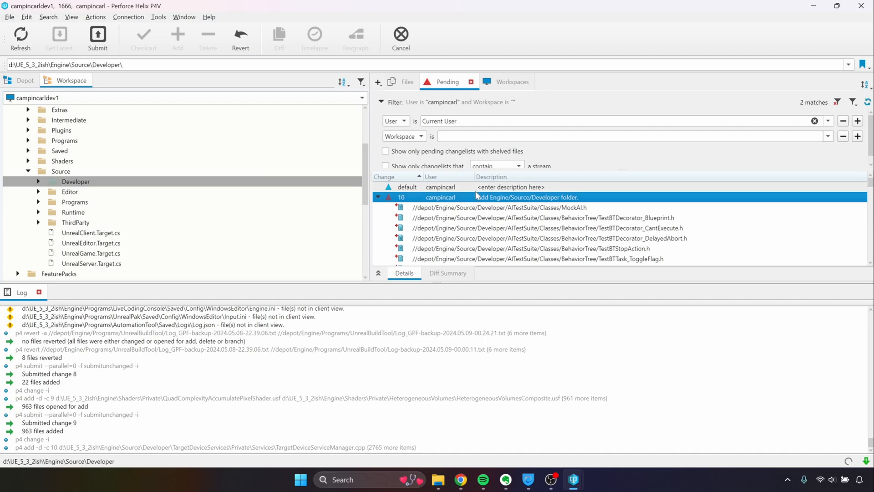
pyautogui.moveTo(495, 238)
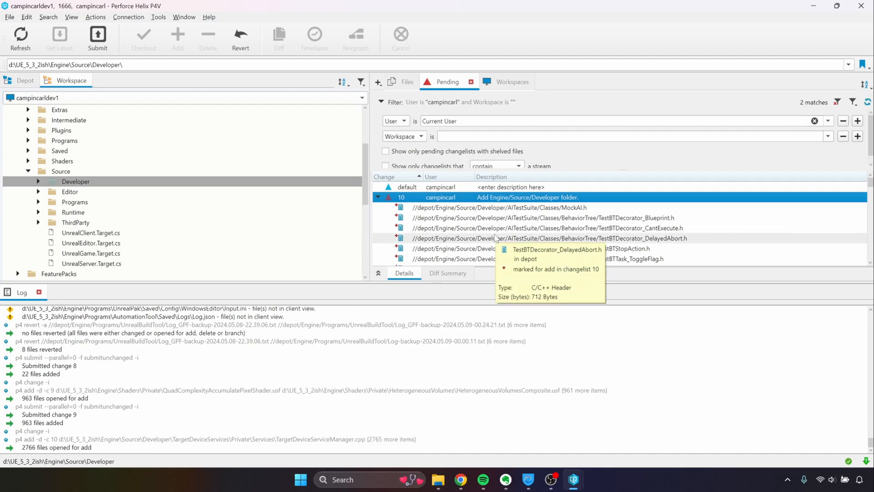
pyautogui.rightClick(525, 198)
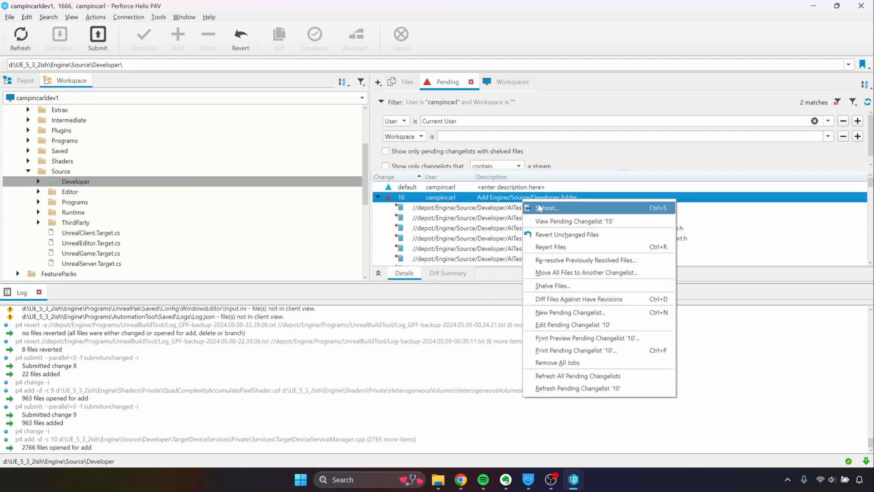
pyautogui.click(542, 211)
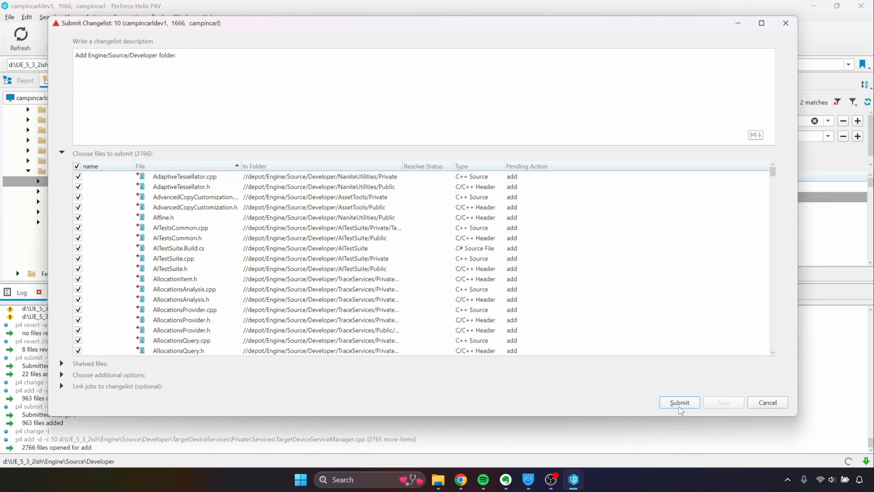
pyautogui.click(680, 405)
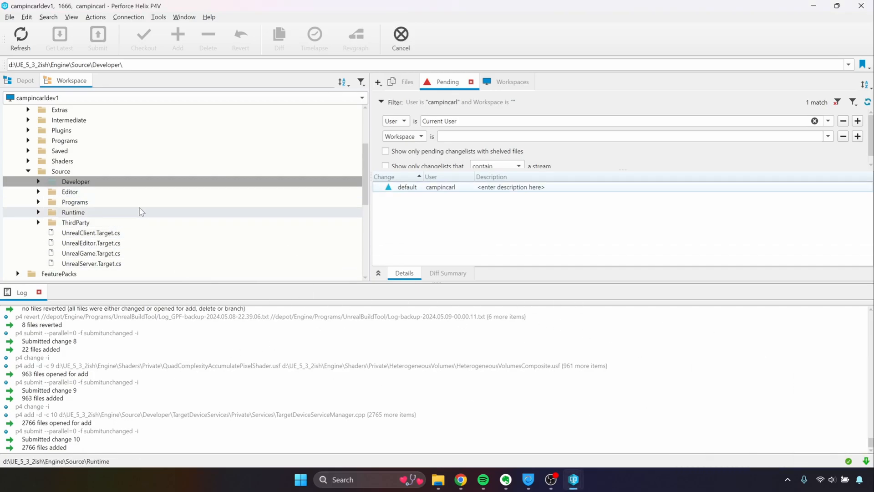
# Mark the Engine/Source/Editor folder for add in a new pending changelist described "Add Engine/Source/Editor folder.".
pyautogui.rightClick(123, 191)
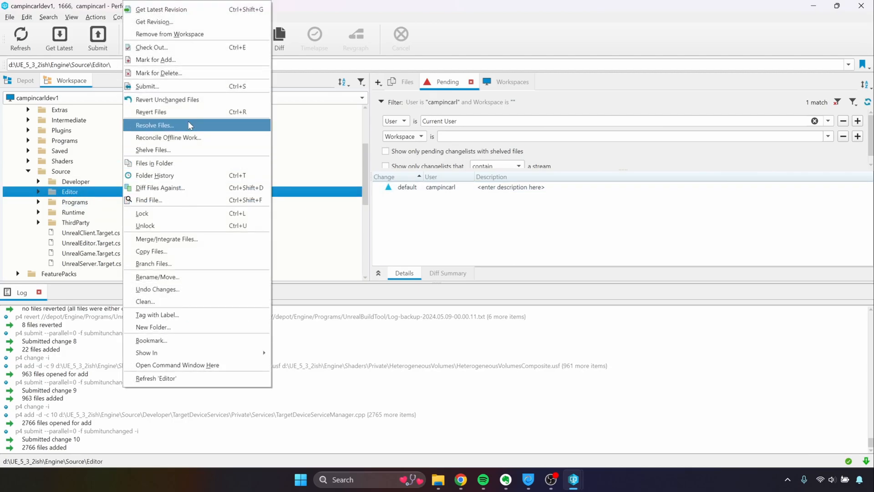
pyautogui.click(154, 60)
pyautogui.click(456, 171)
pyautogui.click(410, 160)
pyautogui.click(433, 203)
pyautogui.write('Add Source')
pyautogui.press('BackSpace')
pyautogui.press('BackSpace')
pyautogui.press('BackSpace')
pyautogui.press('BackSpace')
pyautogui.press('BackSpace')
pyautogui.write('Engine')
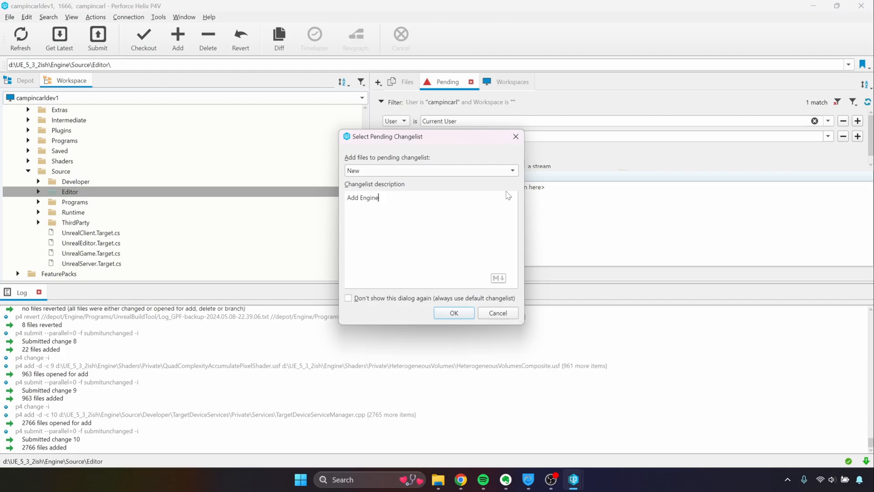
pyautogui.write('/Source/Editor folder')
pyautogui.write('.')
pyautogui.click(453, 313)
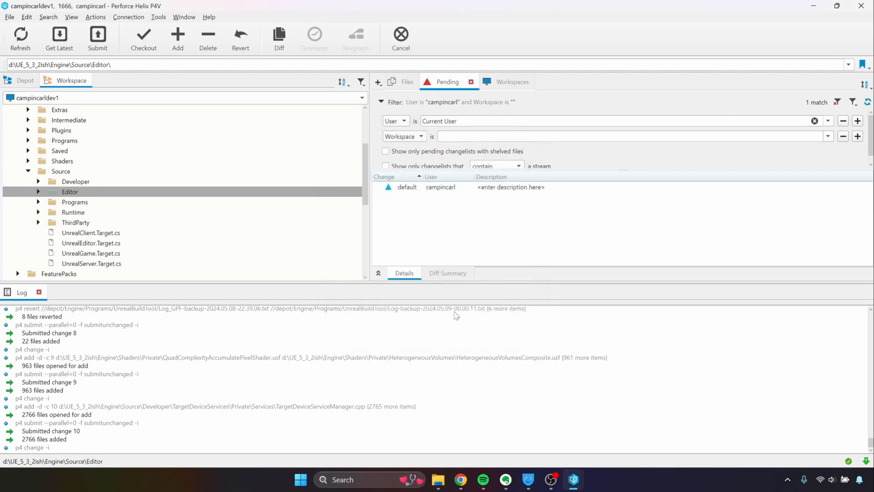
# Submit the pending "Add Engine/Source/Editor folder." changelist with all of its files.
pyautogui.click(543, 199)
pyautogui.rightClick(542, 199)
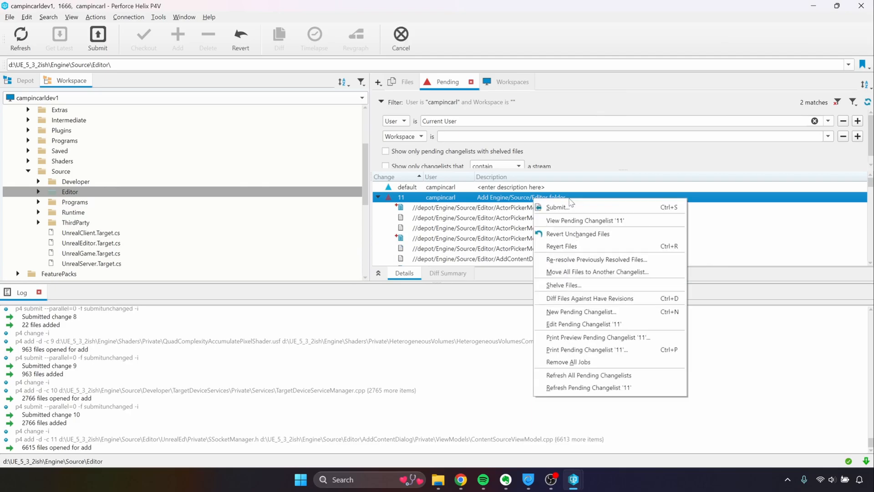
pyautogui.click(572, 206)
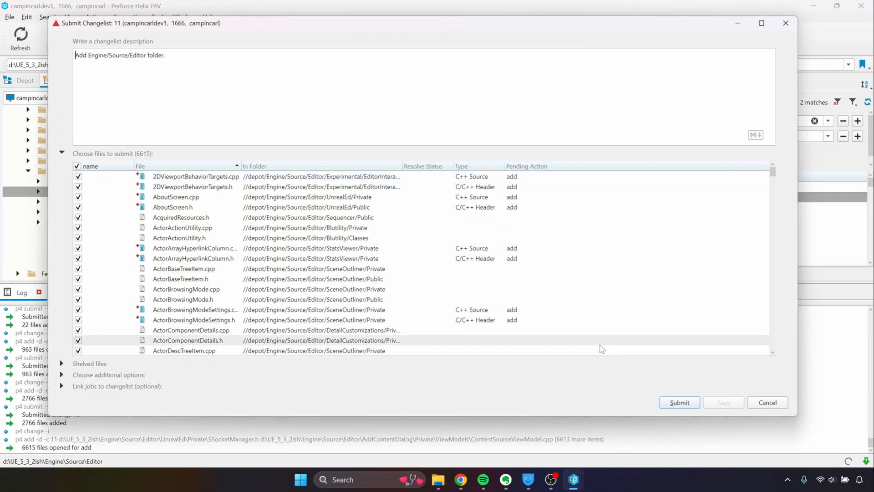
pyautogui.click(679, 402)
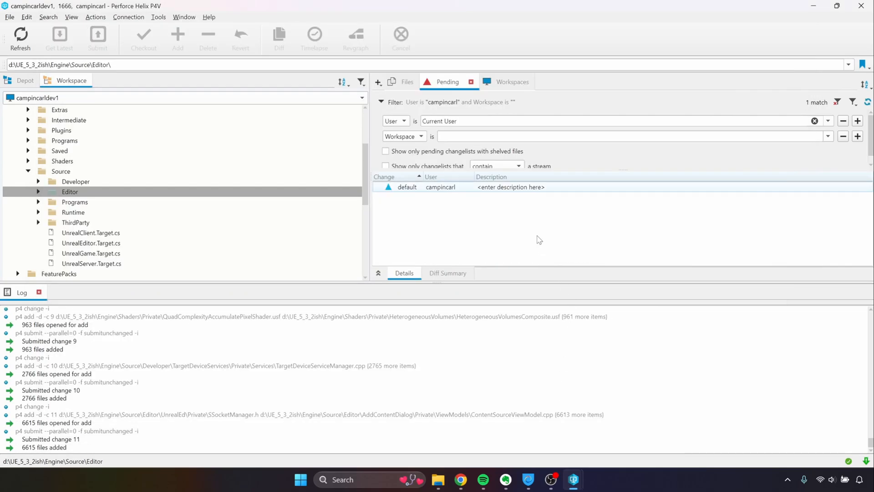
# Mark the Engine/Source/Programs folder for add in a new pending changelist described "Add Engine/Source/Programs folder.".
pyautogui.click(139, 202)
pyautogui.rightClick(139, 202)
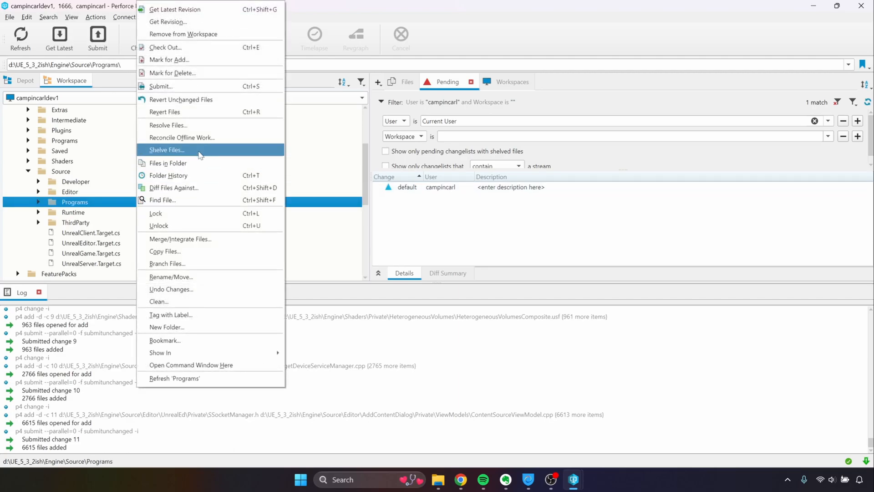
pyautogui.click(206, 69)
pyautogui.click(391, 171)
pyautogui.click(390, 158)
pyautogui.write('Ad')
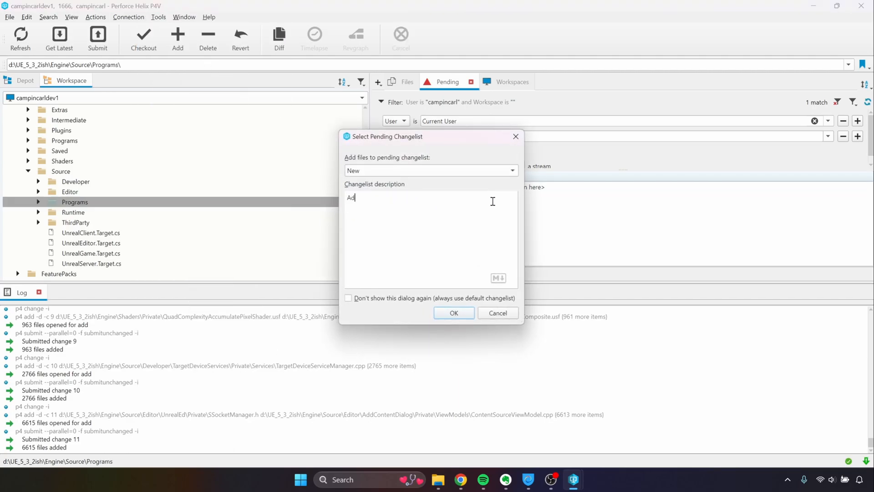
pyautogui.write('d Engine/Source/Programs folder.')
pyautogui.click(454, 313)
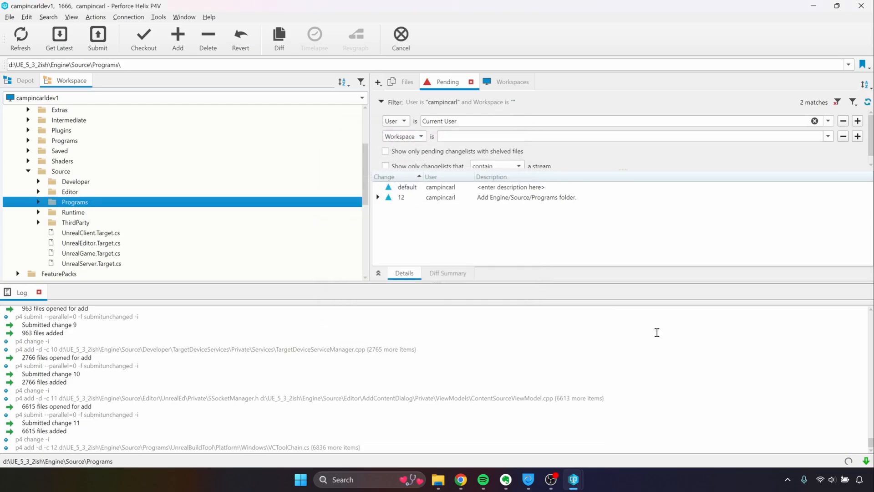
# Exclude all files with wildcards in their names from the Engine/Source/Programs add and continue with the rest.
pyautogui.click(378, 198)
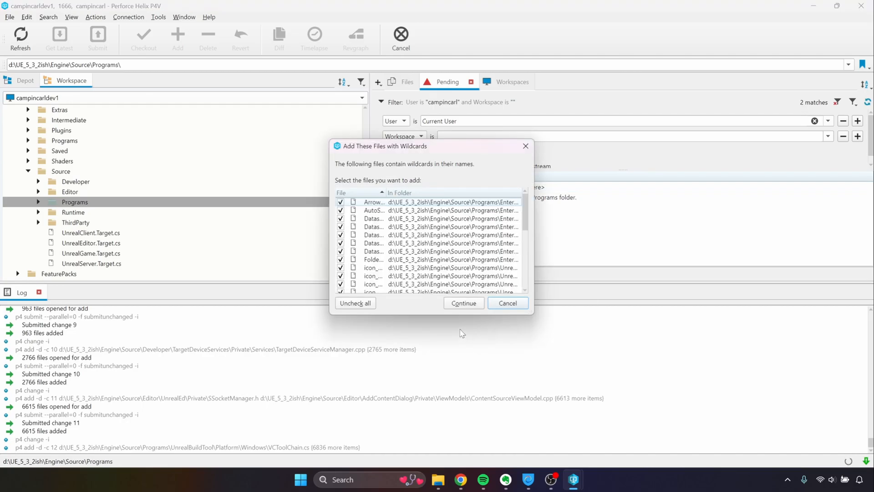
pyautogui.click(351, 304)
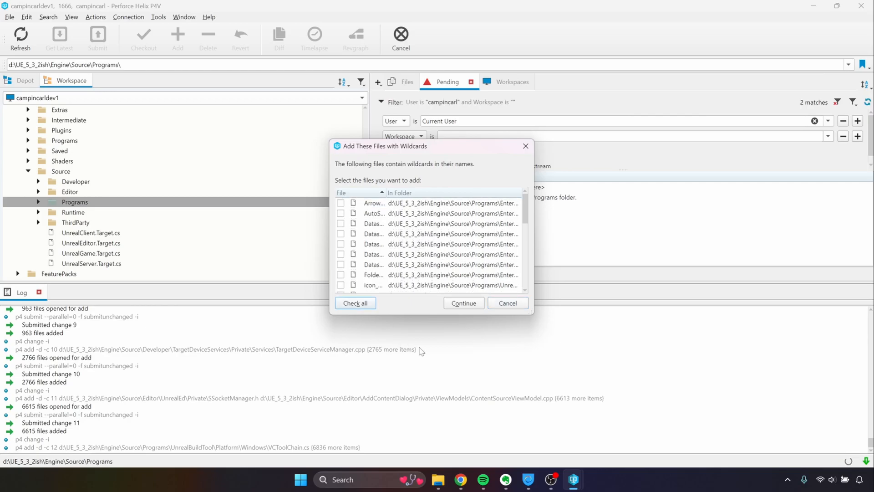
pyautogui.click(463, 303)
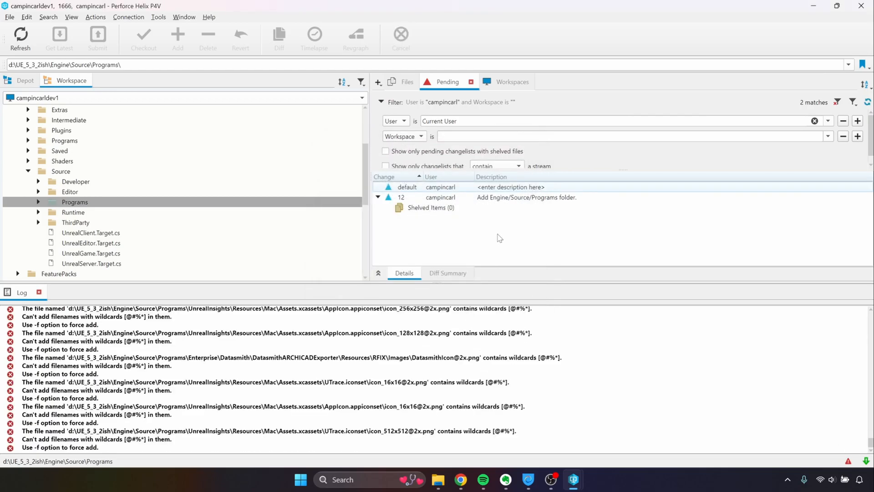
# Submit the "Add Engine/Source/Programs folder." changelist with all listed files and look over the log entries about wildcard filenames.
pyautogui.click(378, 197)
pyautogui.click(378, 197)
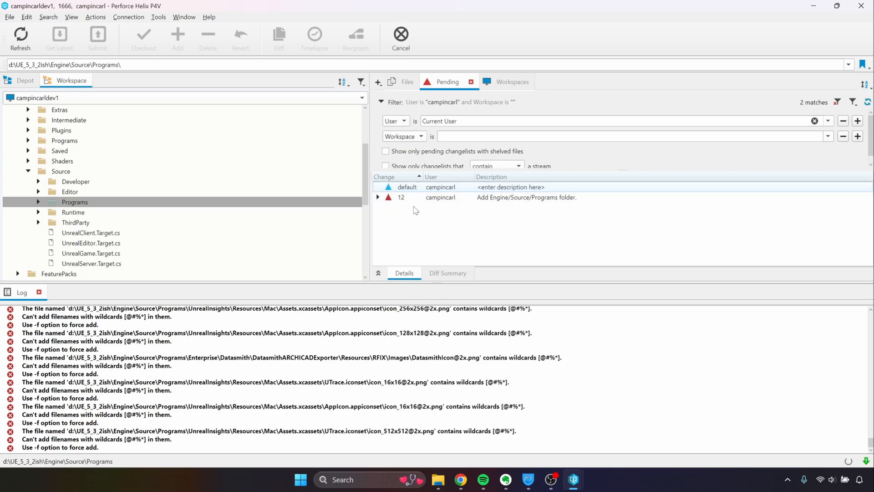
pyautogui.click(378, 197)
pyautogui.click(465, 197)
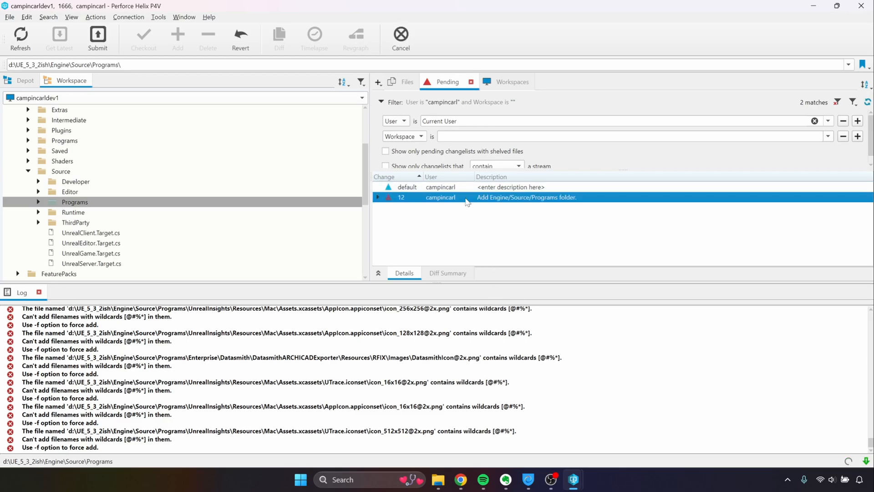
pyautogui.rightClick(465, 197)
pyautogui.click(486, 206)
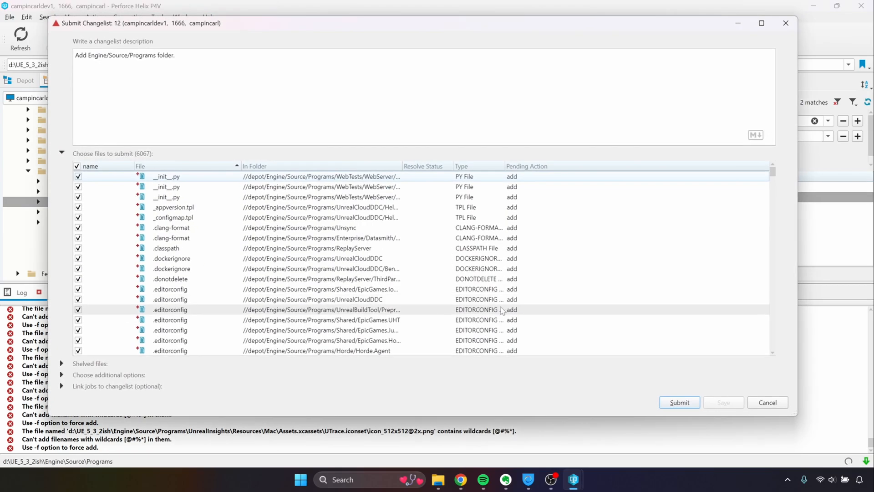
pyautogui.click(671, 403)
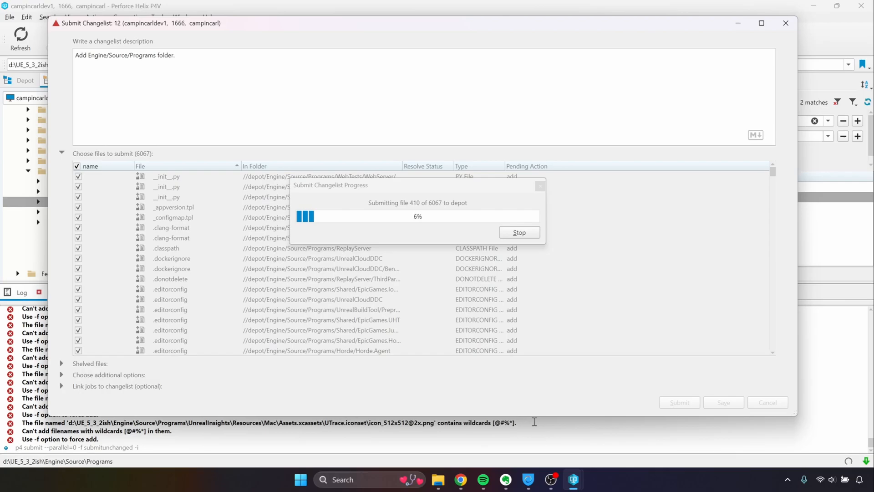
pyautogui.moveTo(566, 478)
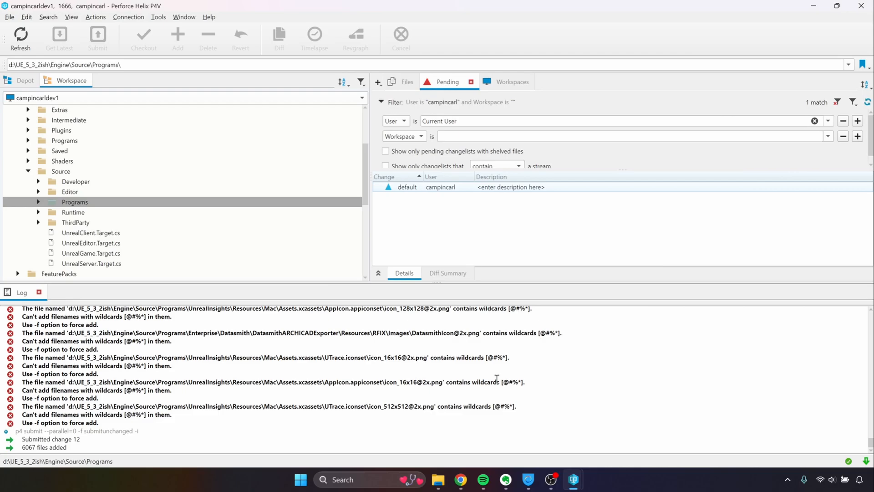
pyautogui.scroll(2, 478, 369)
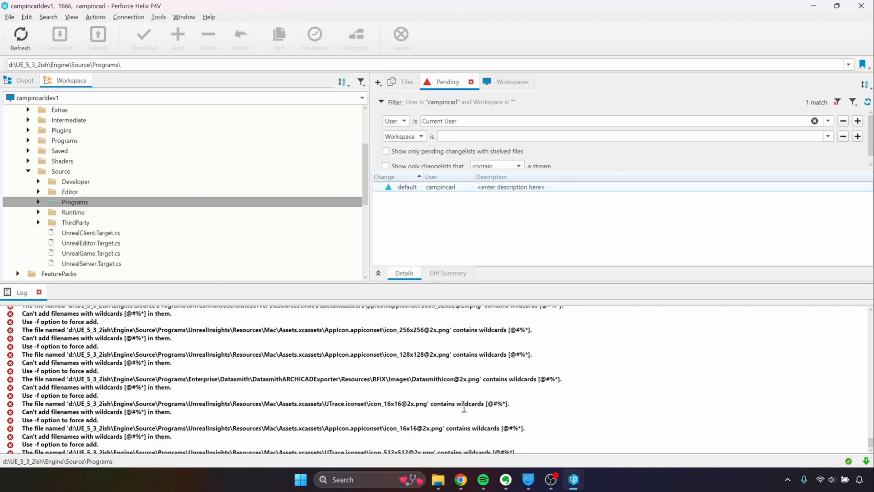
# Mark the Engine/Source/Runtime folder for add in a new pending changelist described "Add Engine/Source/Runtime folder.".
pyautogui.rightClick(99, 216)
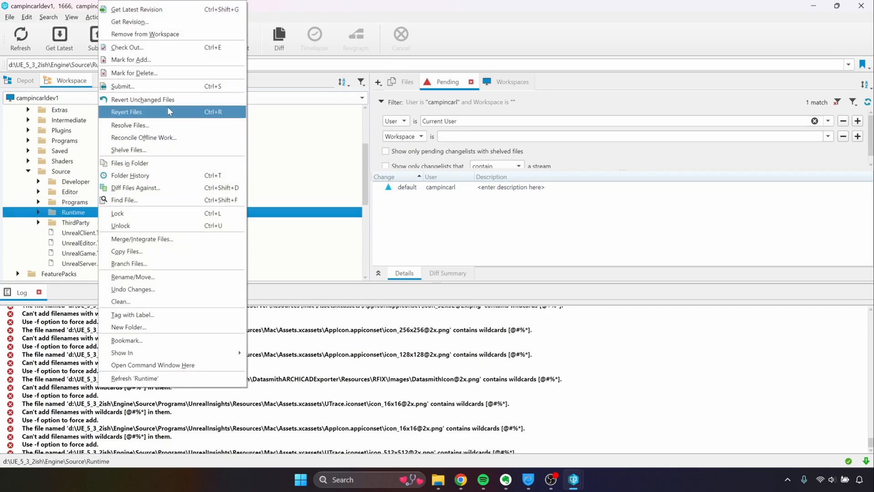
pyautogui.click(172, 59)
pyautogui.click(402, 168)
pyautogui.click(401, 160)
pyautogui.write('Add Engine/')
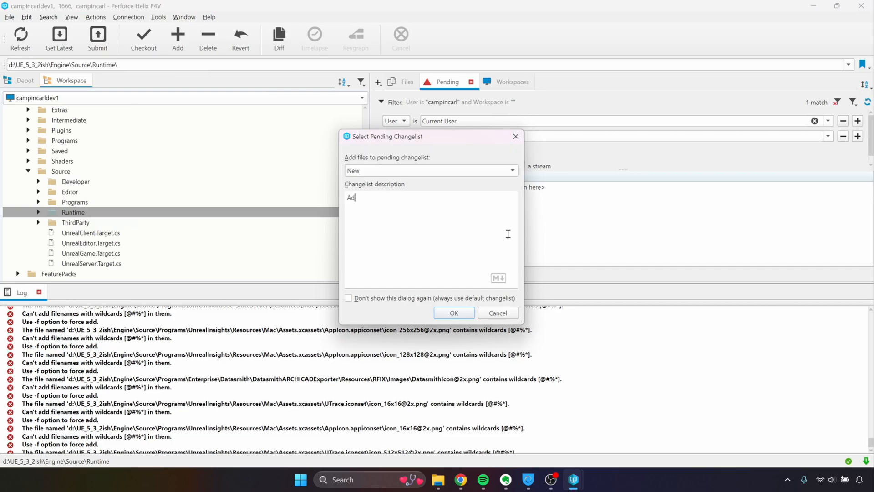
pyautogui.write('Source/Runtime folder.')
pyautogui.click(454, 313)
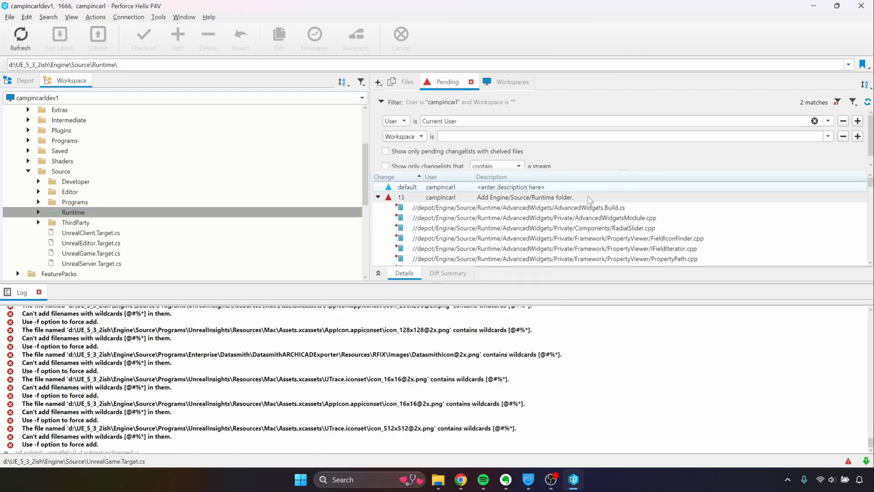
# Submit the pending "Add Engine/Source/Runtime folder." changelist with all of its files.
pyautogui.click(589, 199)
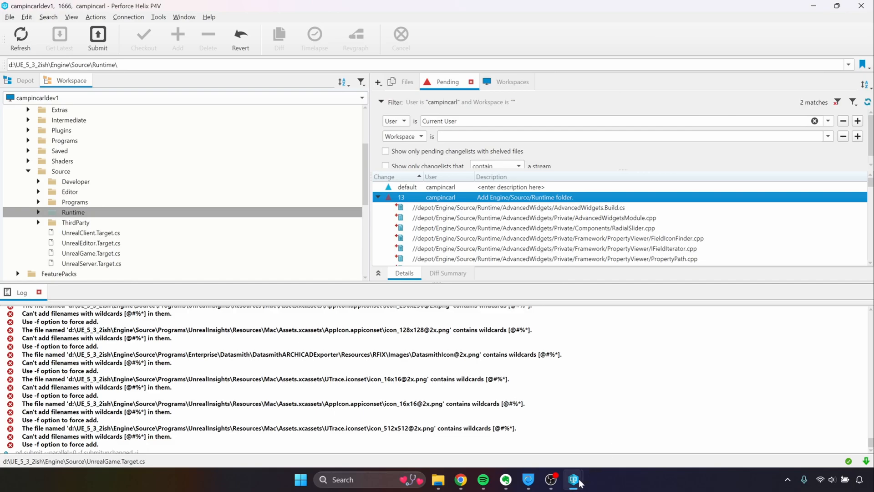
pyautogui.rightClick(517, 200)
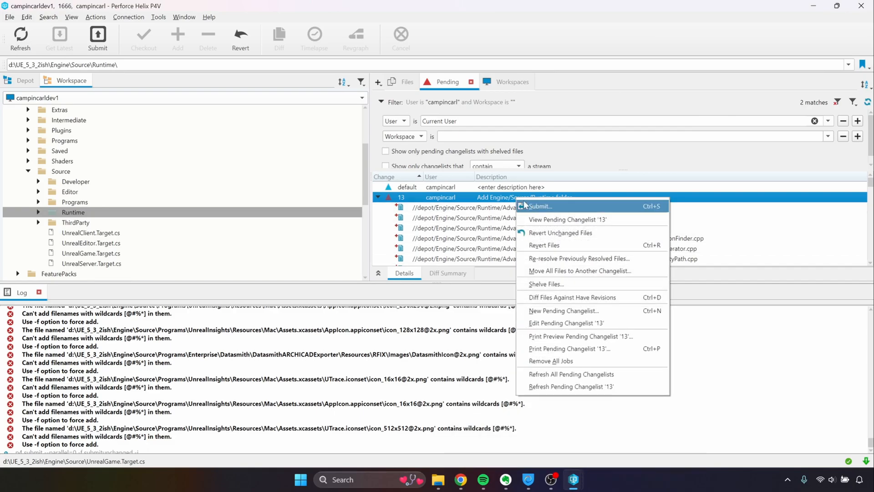
pyautogui.click(536, 206)
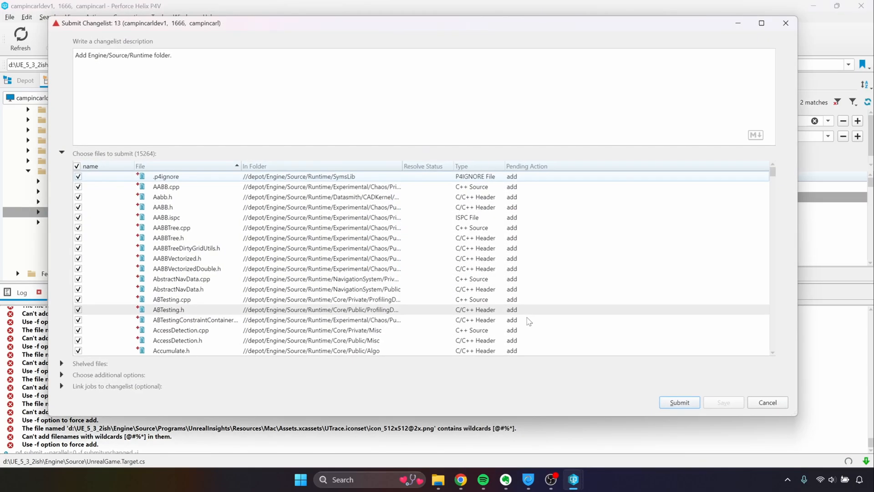
pyautogui.click(679, 403)
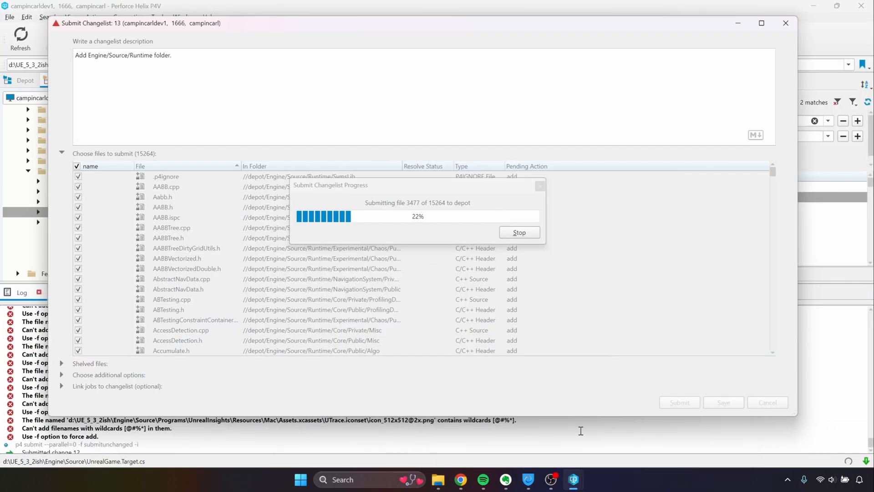
# Close the leftover window of the "Add Engine/Programs folder." changelist and return to the running Runtime submit.
pyautogui.moveTo(573, 479)
pyautogui.moveTo(606, 455)
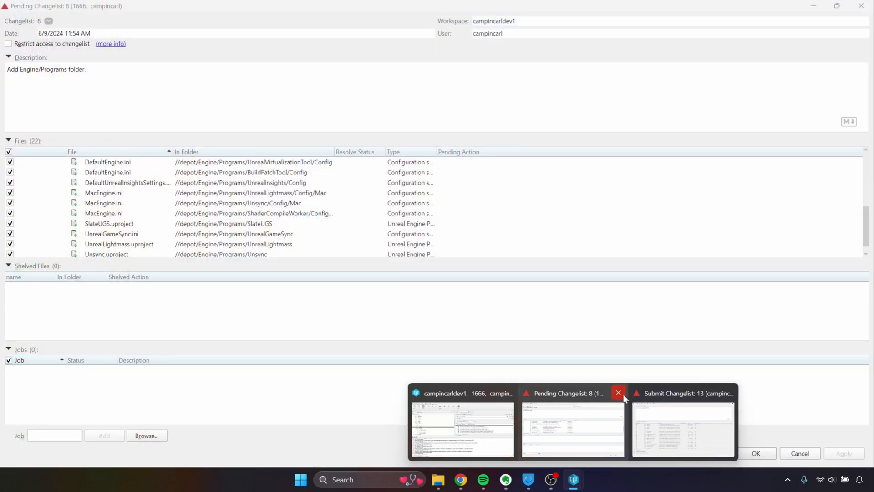
pyautogui.click(618, 392)
pyautogui.moveTo(615, 430)
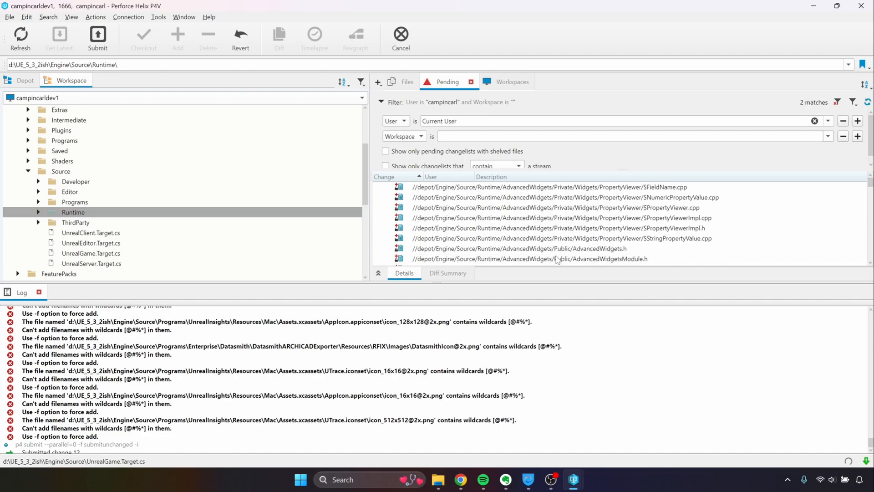
pyautogui.moveTo(571, 477)
pyautogui.click(612, 445)
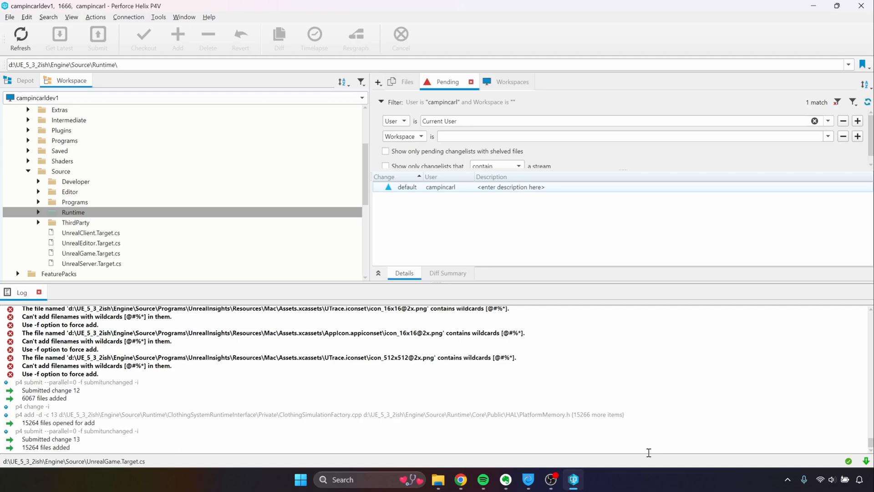
# Mark the Engine/Source/ThirdParty folder for add in a new pending changelist described "Add Engine/Source/ThirdParty folder.".
pyautogui.click(165, 221)
pyautogui.rightClick(166, 219)
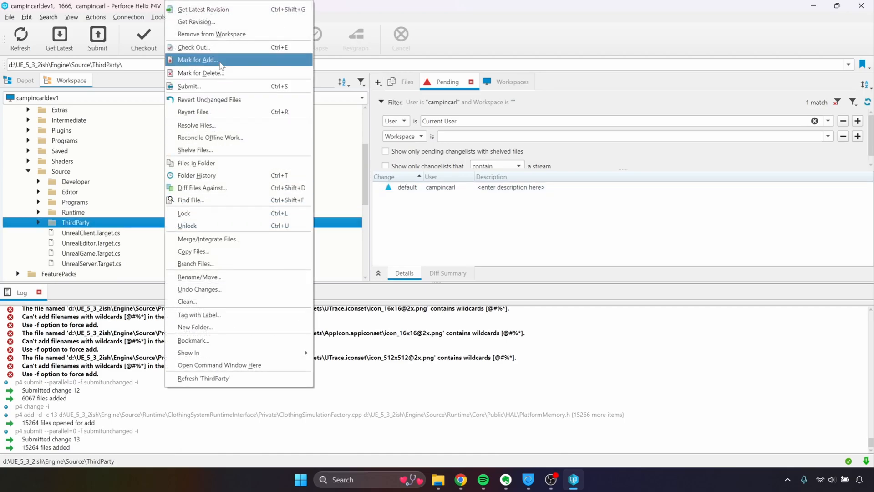
pyautogui.click(220, 60)
pyautogui.click(391, 172)
pyautogui.click(387, 159)
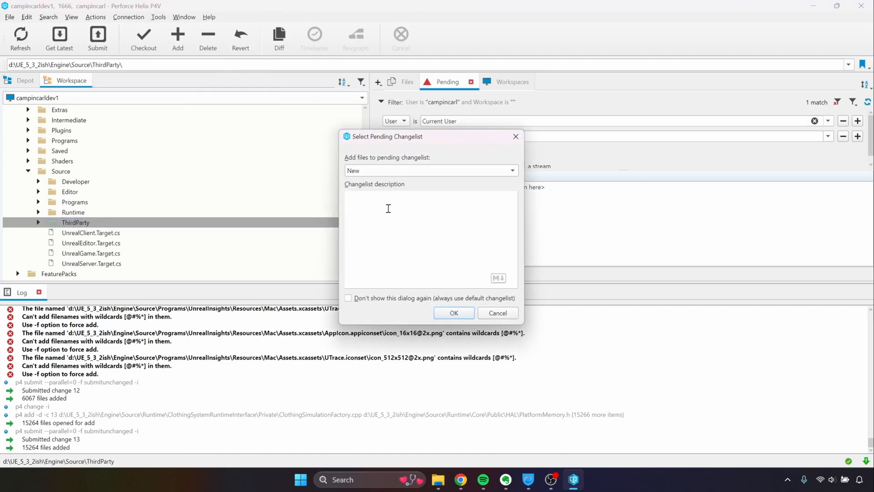
pyautogui.write('Add Engine/Source/ThirdParty folder.')
pyautogui.click(462, 312)
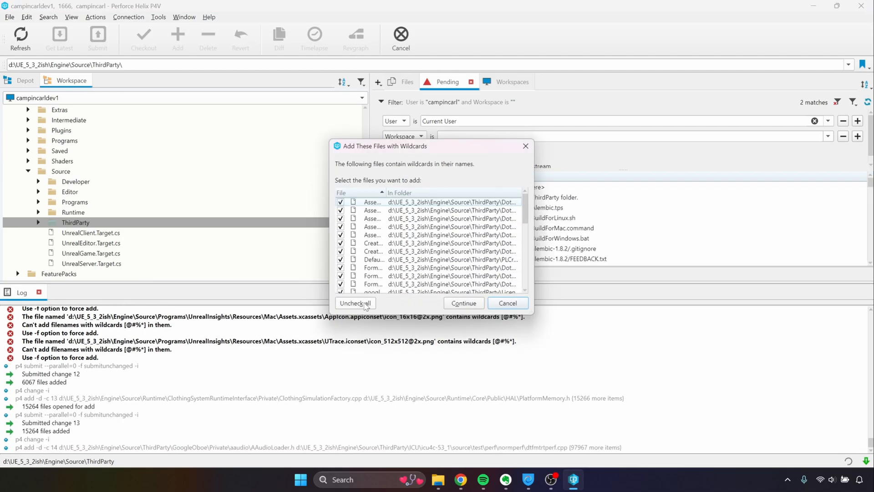
# Review the ThirdParty files with wildcards in their names and paths, exclude all of them from the add, and continue.
pyautogui.moveTo(533, 234); pyautogui.dragTo(703, 254)
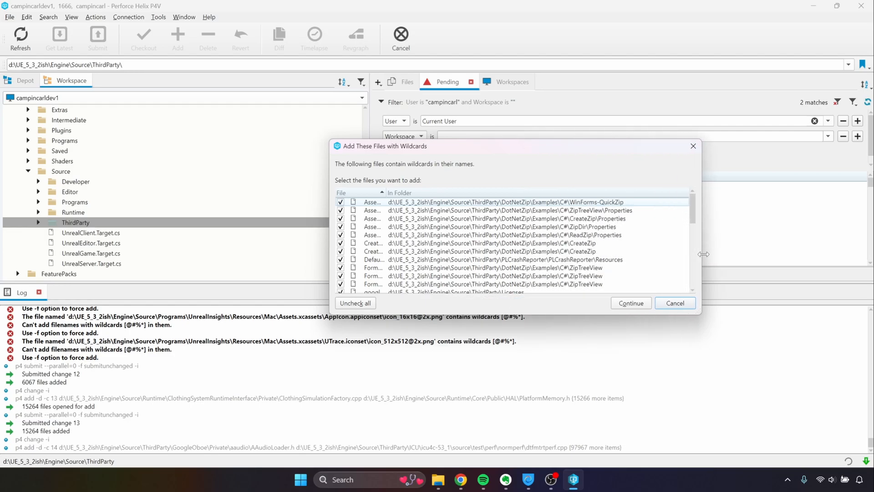
pyautogui.moveTo(386, 192); pyautogui.dragTo(492, 196)
pyautogui.scroll(-10, 473, 238)
pyautogui.scroll(-2, 476, 254)
pyautogui.scroll(12, 476, 254)
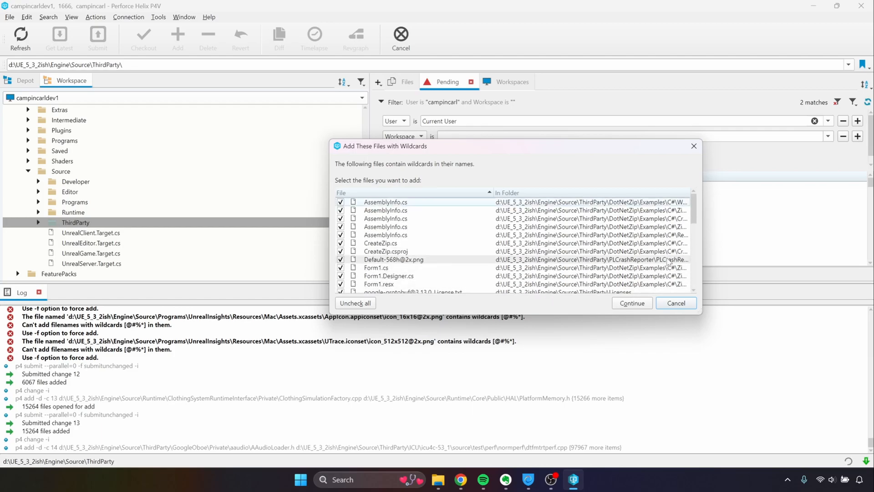
pyautogui.moveTo(705, 236); pyautogui.dragTo(795, 236)
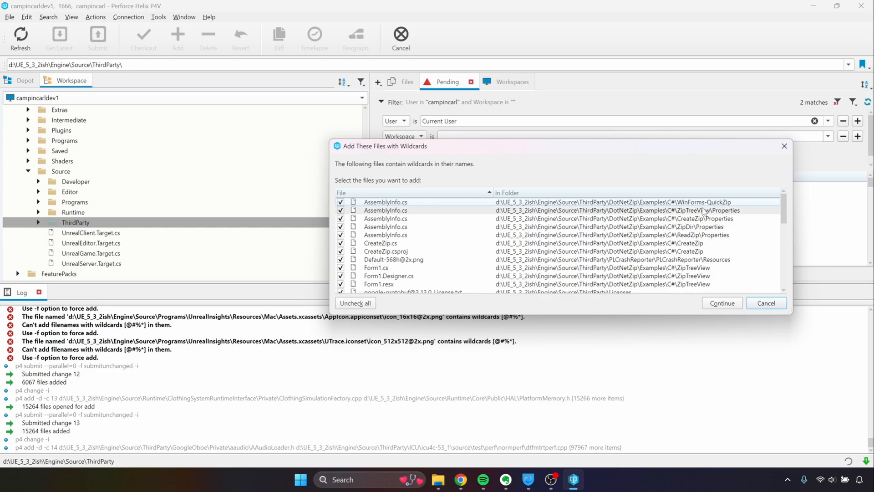
pyautogui.scroll(-8, 681, 261)
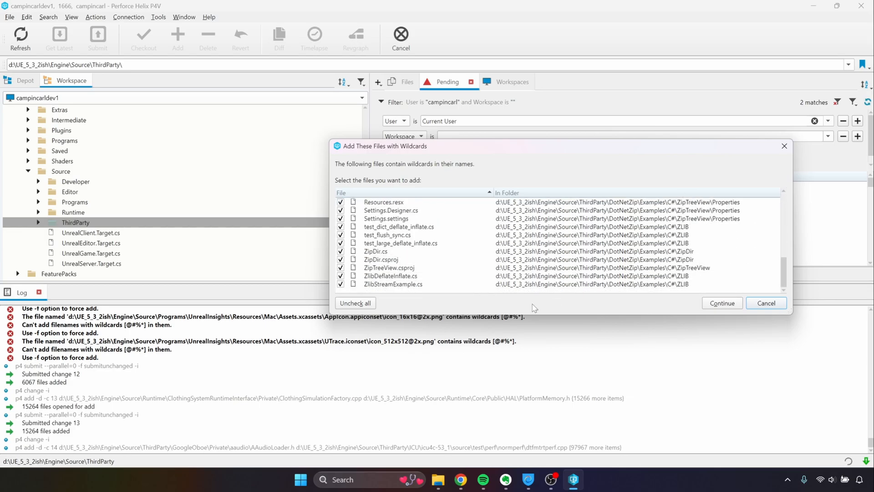
pyautogui.click(356, 303)
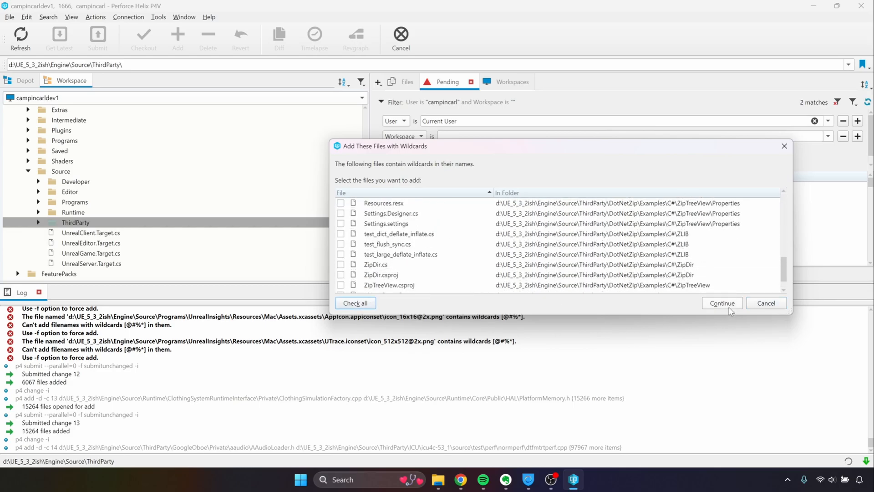
pyautogui.click(722, 303)
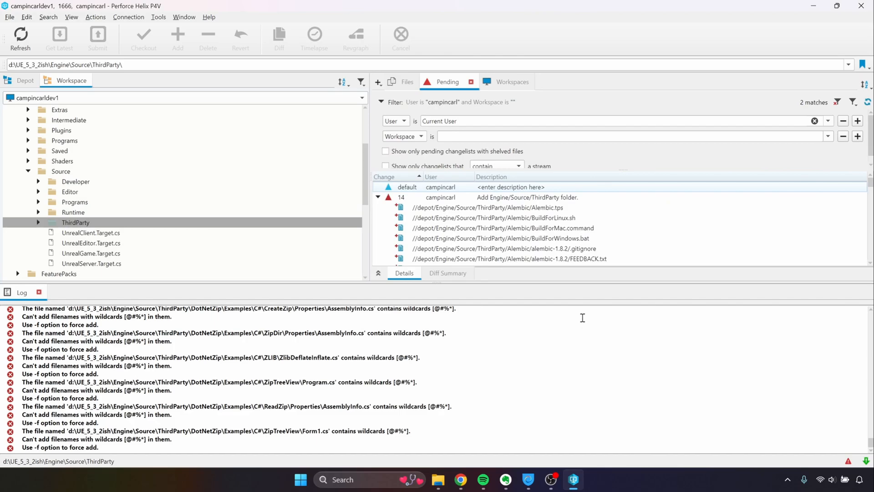
# Submit the "Add Engine/Source/ThirdParty folder." changelist with all listed files and check its submit entries in the log.
pyautogui.click(567, 199)
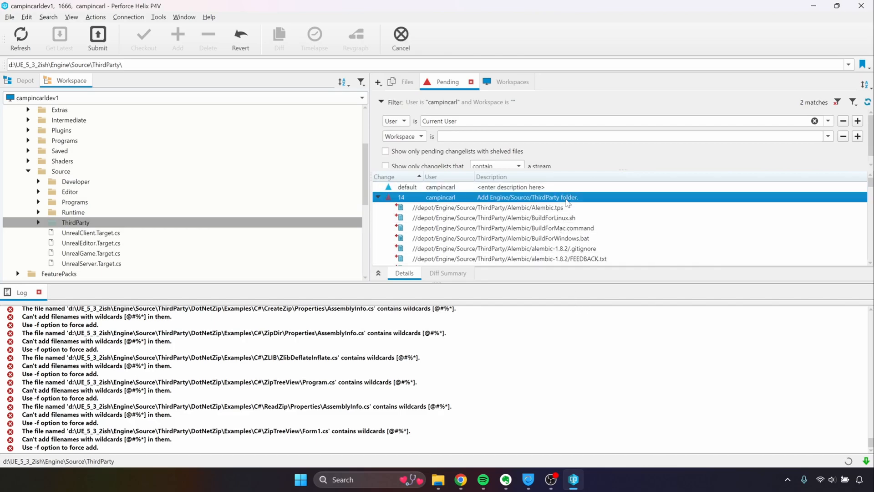
pyautogui.rightClick(566, 200)
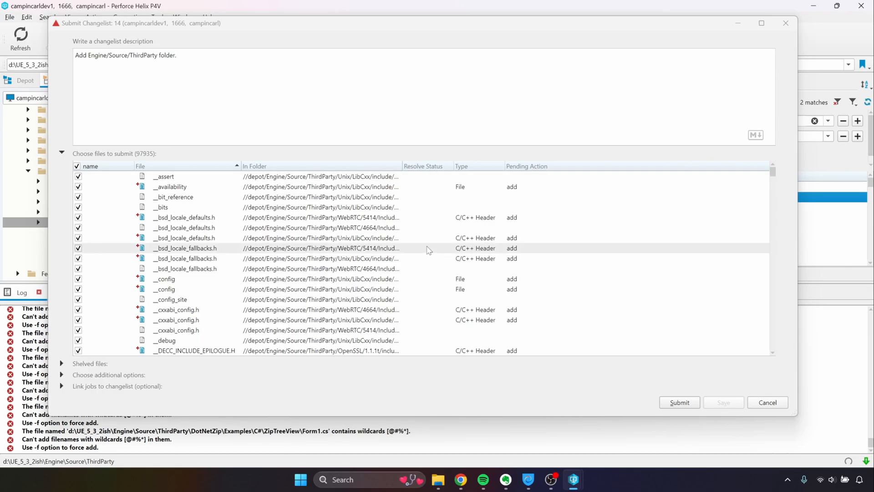
pyautogui.click(430, 268)
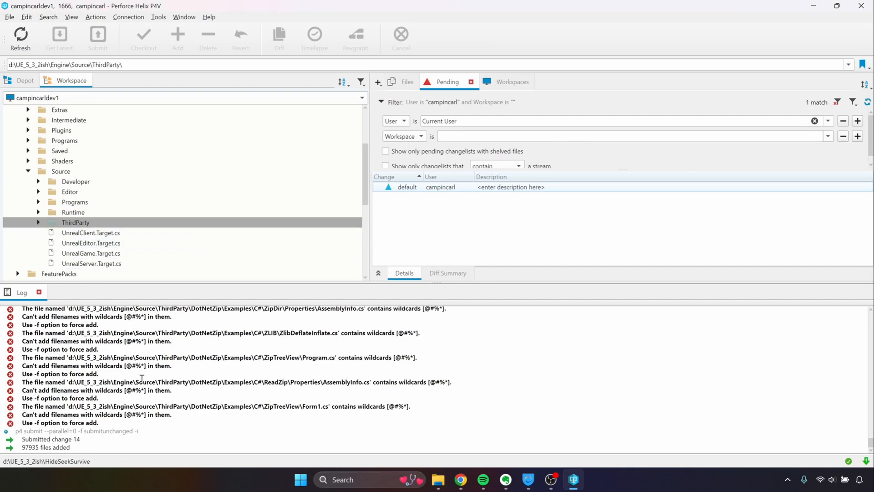
pyautogui.moveTo(82, 448); pyautogui.dragTo(3, 441)
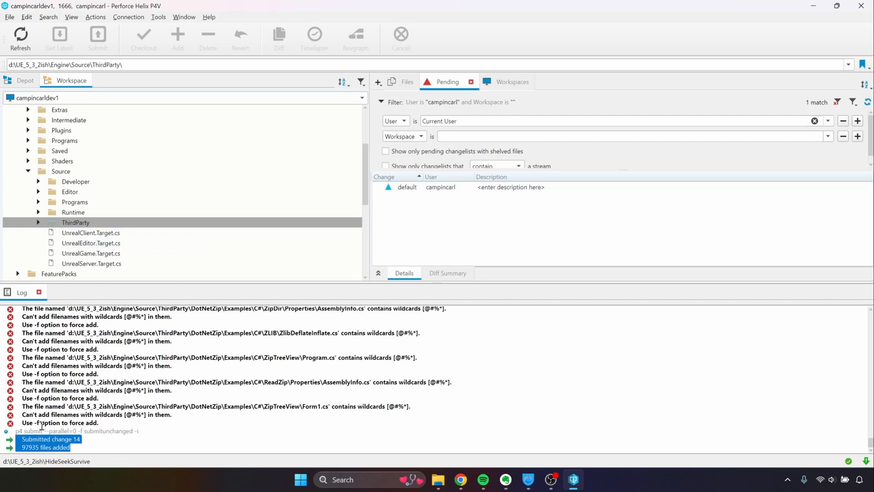
# Mark the four Target.cs files in Engine/Source for add in a new pending changelist described "Add Engine/Source/Misc files.".
pyautogui.click(114, 233)
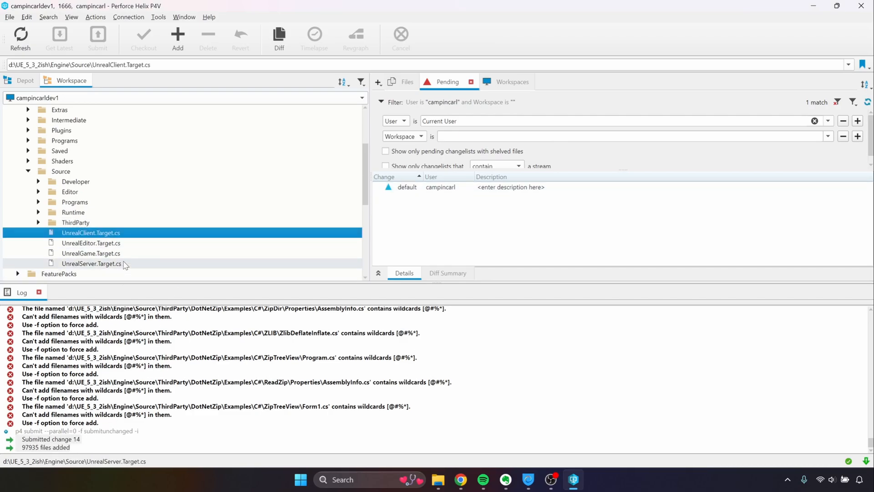
pyautogui.keyDown('shift'); pyautogui.click(125, 264); pyautogui.keyUp('shift')
pyautogui.rightClick(147, 263)
pyautogui.click(255, 305)
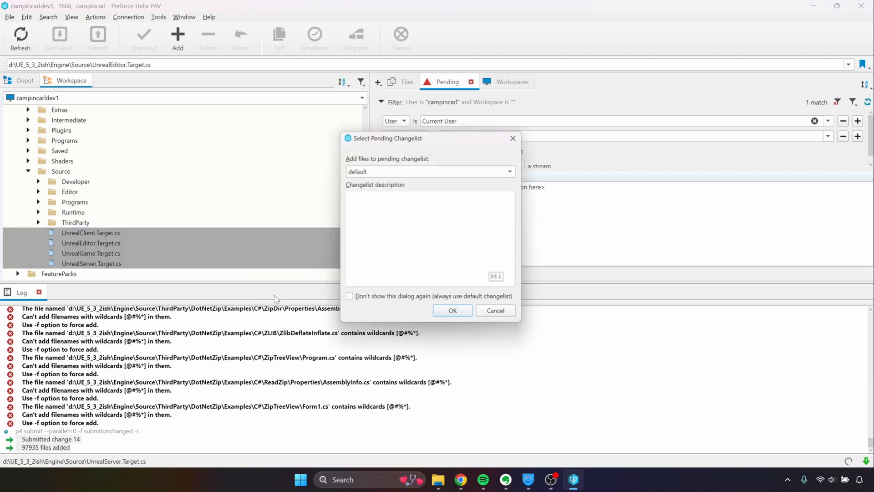
pyautogui.click(392, 171)
pyautogui.click(392, 156)
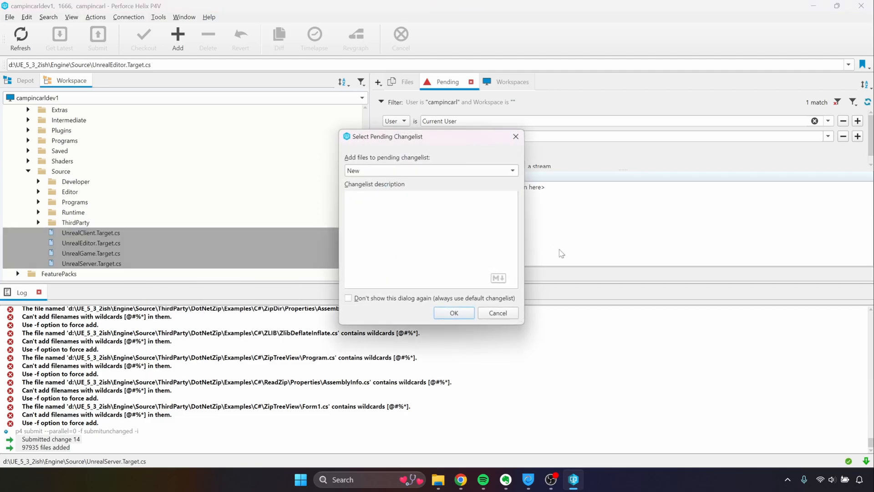
pyautogui.write('Add ')
pyautogui.write('Engine/Sou')
pyautogui.write('rce/')
pyautogui.write('<')
pyautogui.write('Misc Fi')
pyautogui.press('BackSpace')
pyautogui.write('files.')
pyautogui.click(455, 314)
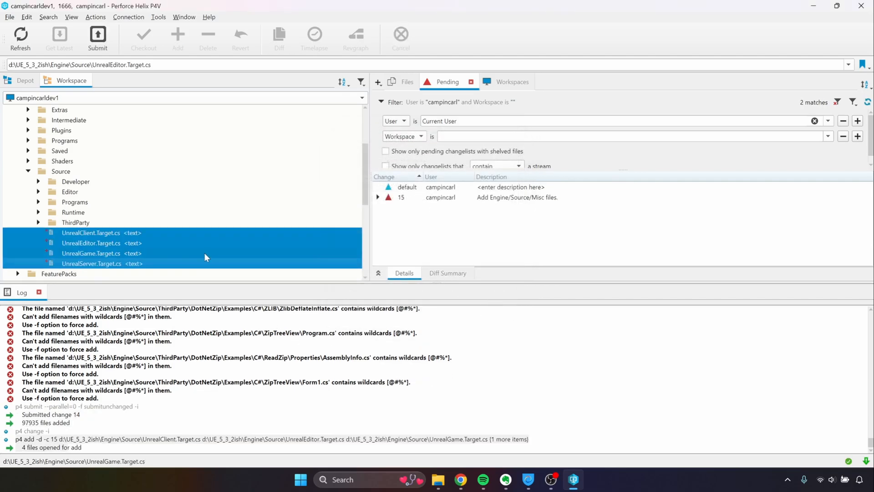
# Submit the pending "Add Engine/Source/Misc files." changelist with all of its files.
pyautogui.scroll(-5, 200, 252)
pyautogui.scroll(2, 196, 250)
pyautogui.scroll(1, 196, 251)
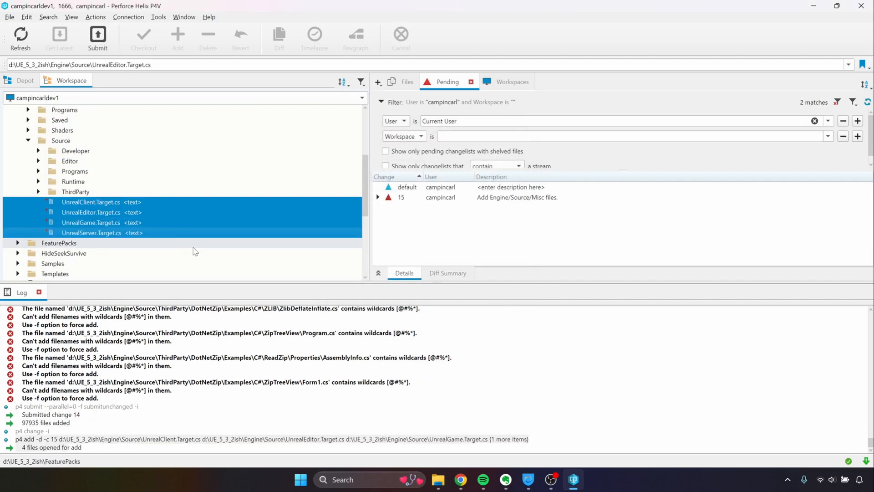
pyautogui.rightClick(412, 197)
pyautogui.click(452, 207)
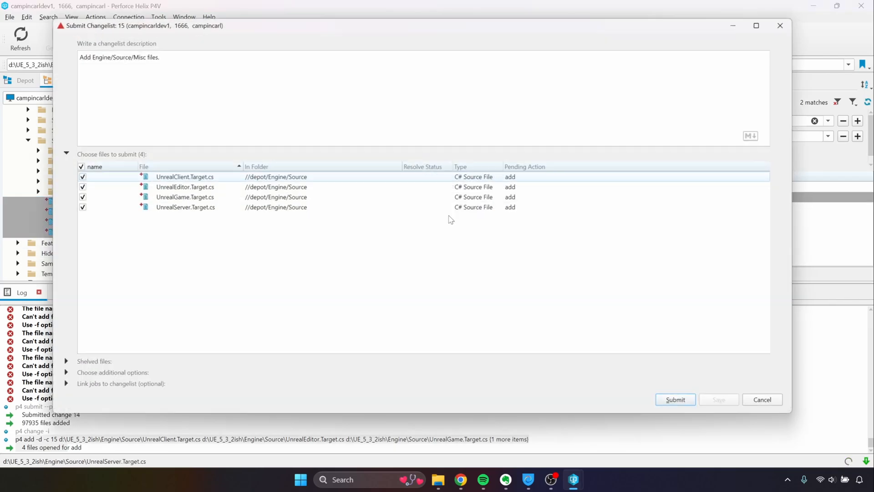
pyautogui.click(695, 401)
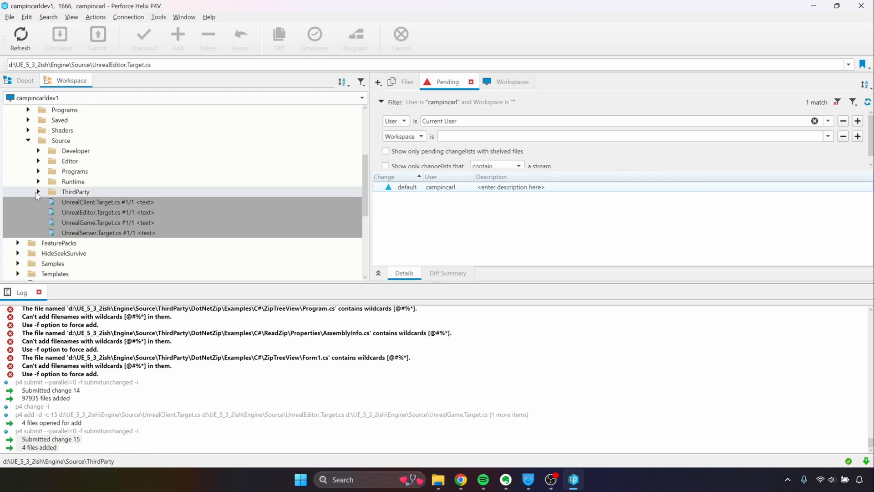
# Look over the workspace's Engine folder, collapse it, and examine the submitted Engine and Engine/Source contents in the depot tree.
pyautogui.scroll(-1, 68, 204)
pyautogui.scroll(5, 80, 221)
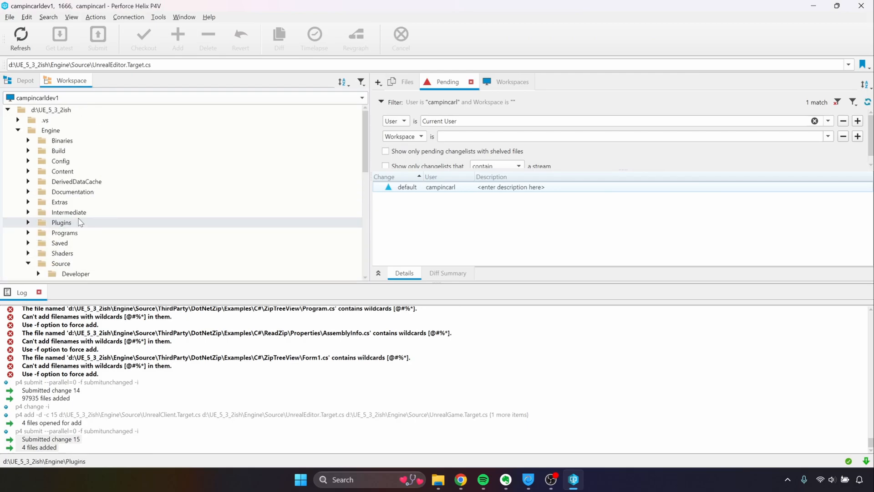
pyautogui.scroll(-4, 80, 222)
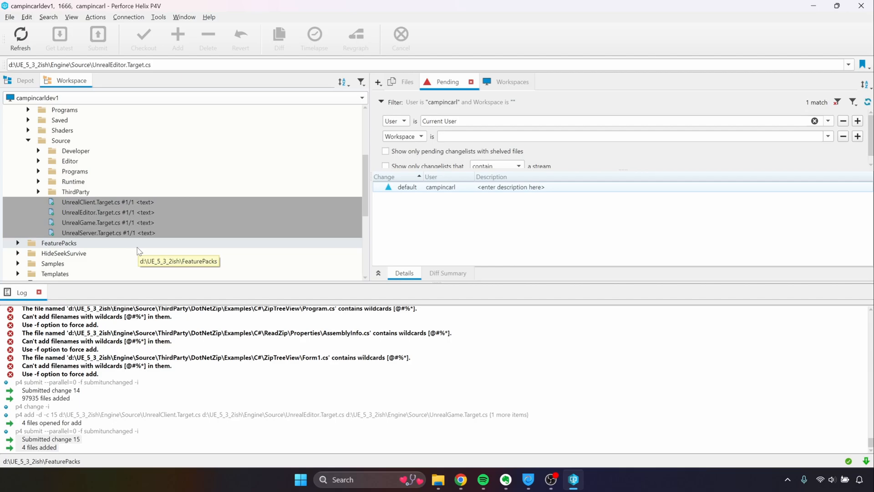
pyautogui.scroll(4, 109, 200)
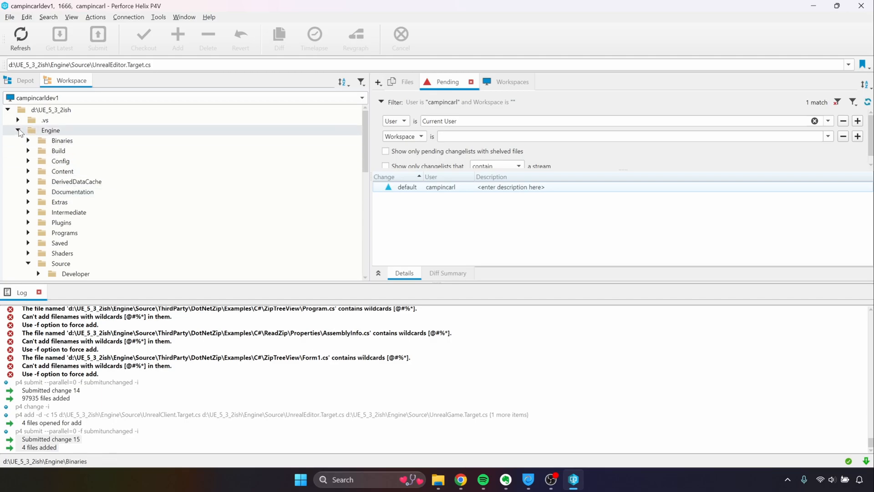
pyautogui.click(18, 131)
pyautogui.click(25, 80)
pyautogui.scroll(1, 46, 120)
pyautogui.click(28, 222)
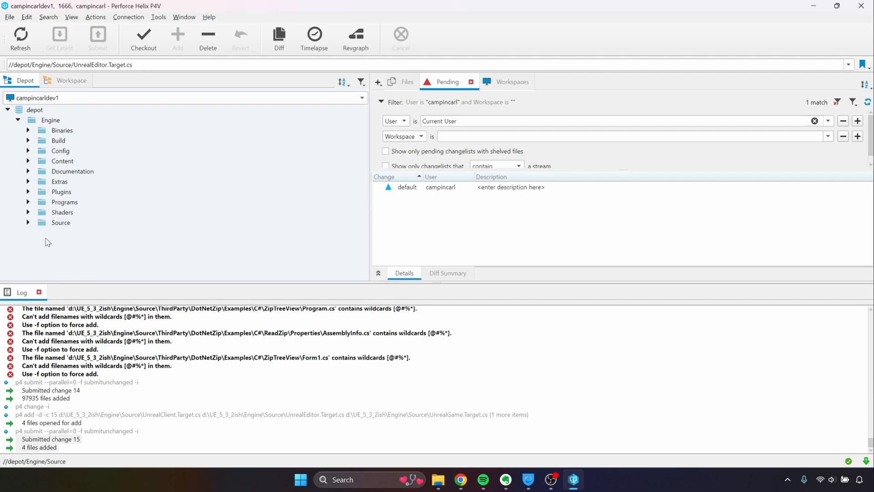
pyautogui.click(28, 222)
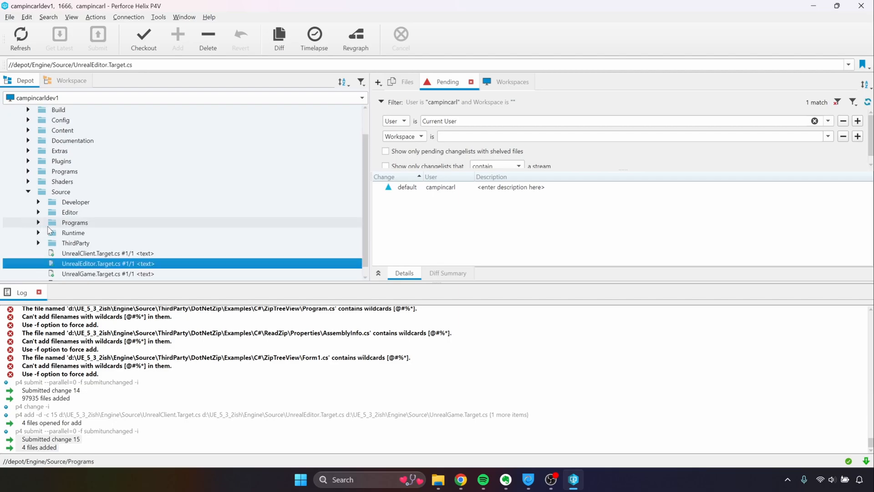
# Collapse the workspace's Engine folder and mark the FeaturePacks folder for add in a new changelist described "Add FeaturePacks folder.".
pyautogui.scroll(2, 50, 228)
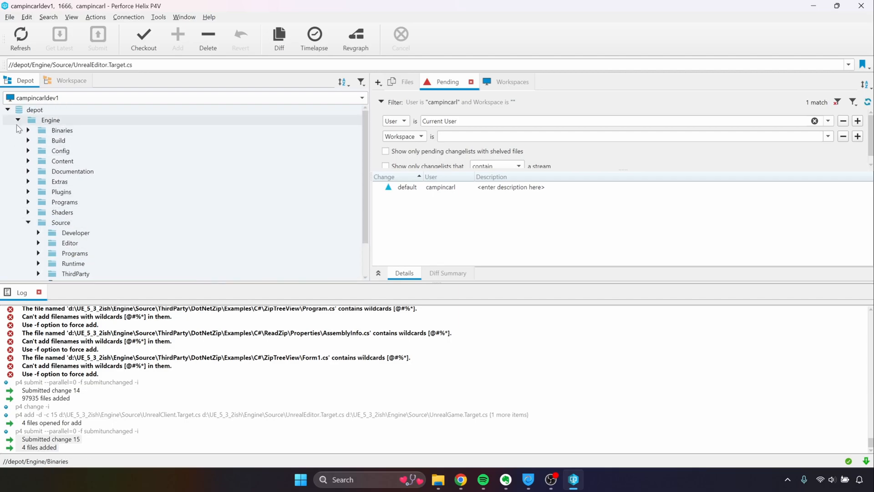
pyautogui.click(68, 82)
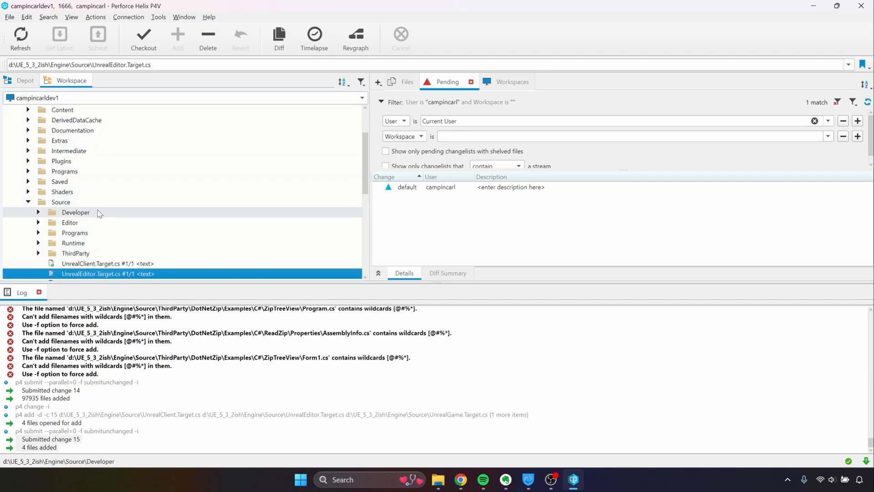
pyautogui.scroll(5, 95, 209)
pyautogui.click(18, 131)
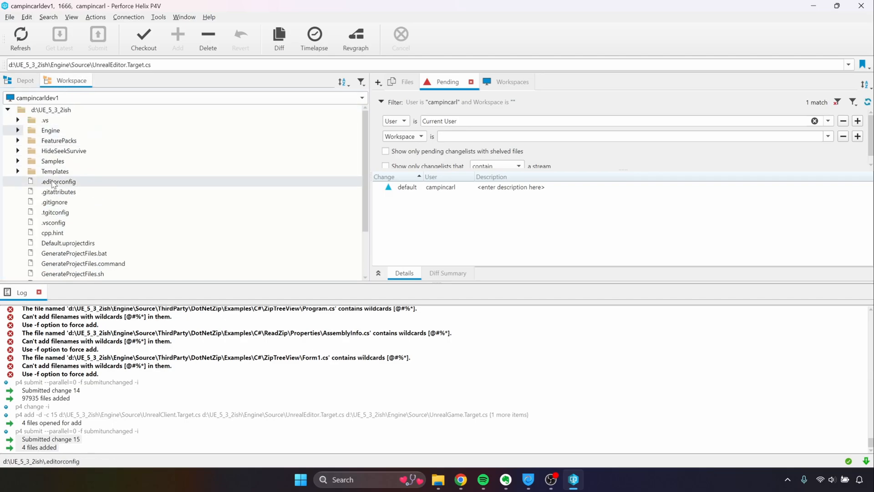
pyautogui.click(53, 142)
pyautogui.rightClick(55, 142)
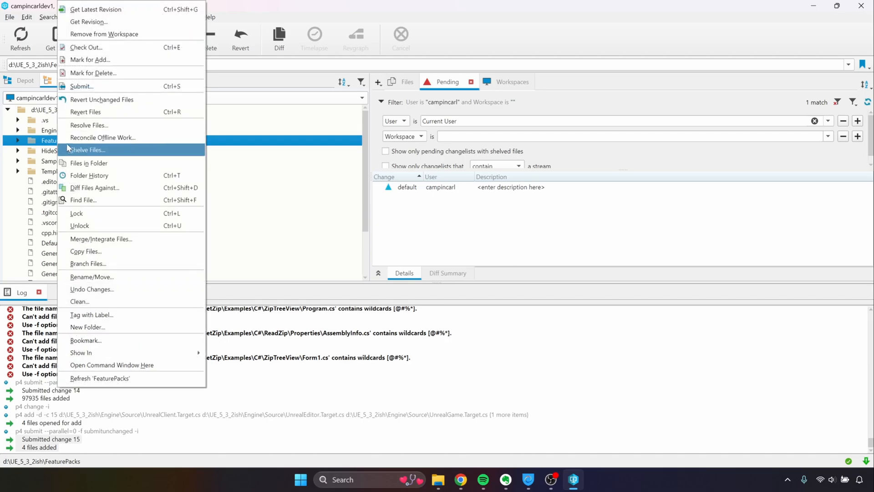
pyautogui.click(90, 60)
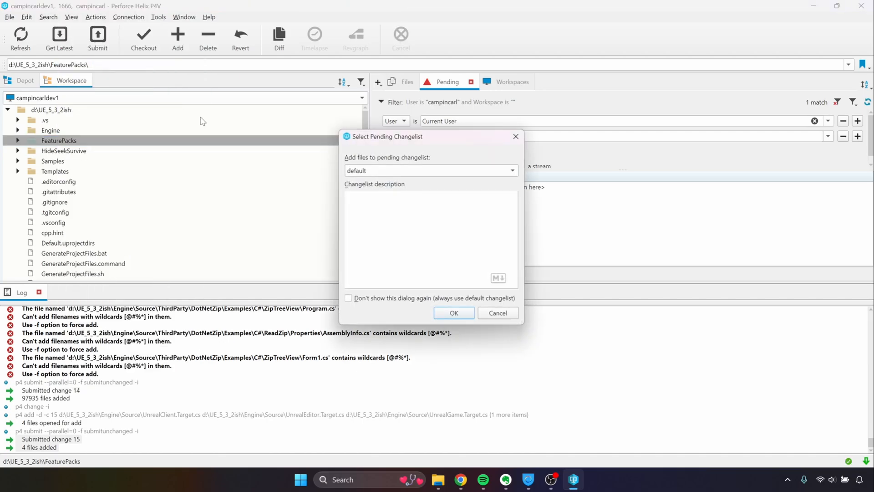
pyautogui.click(385, 171)
pyautogui.click(385, 158)
pyautogui.write('Add FeaturePacks folder.')
pyautogui.click(470, 313)
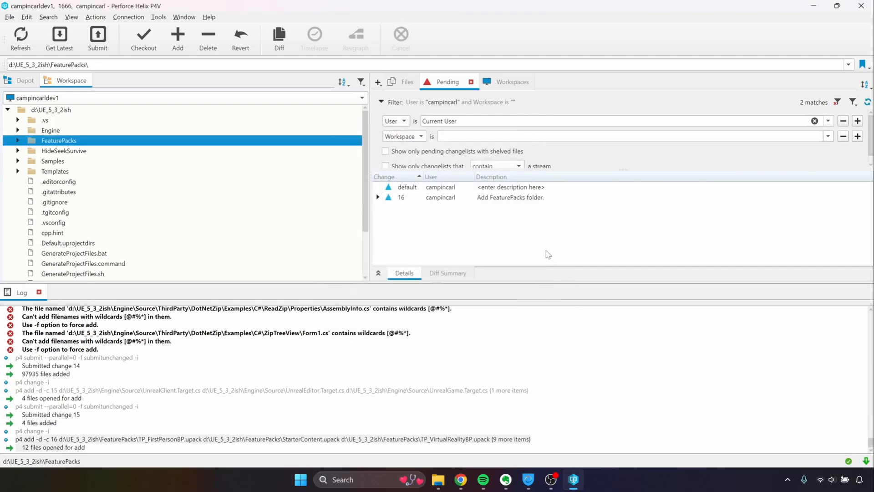
# Review the files in the pending "Add FeaturePacks folder." changelist and submit it with all of them.
pyautogui.click(377, 197)
pyautogui.scroll(-3, 473, 239)
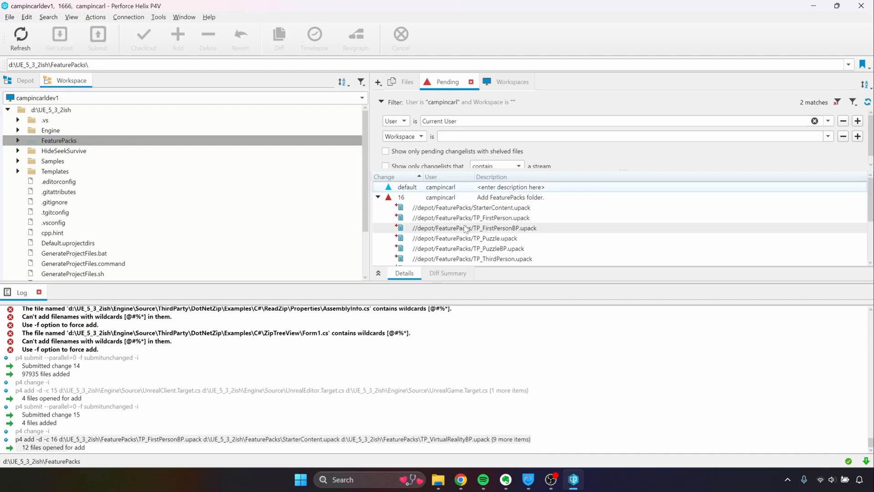
pyautogui.scroll(3, 472, 239)
pyautogui.rightClick(457, 199)
pyautogui.click(474, 208)
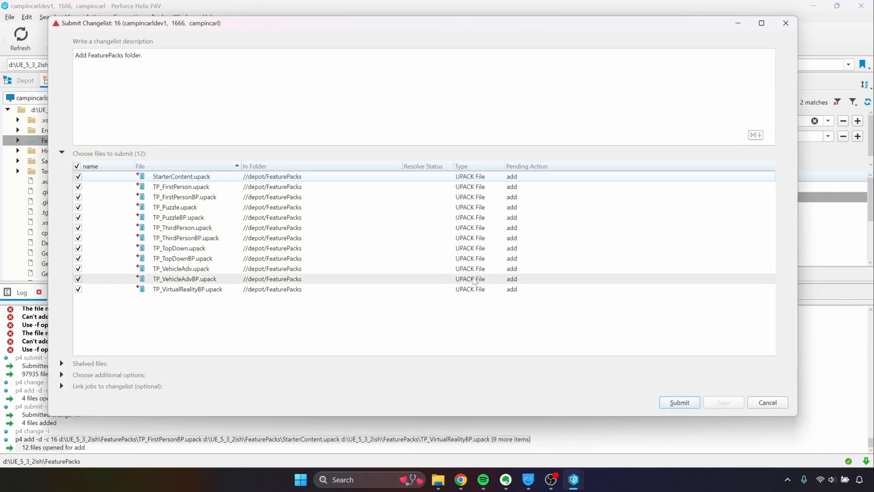
pyautogui.click(679, 402)
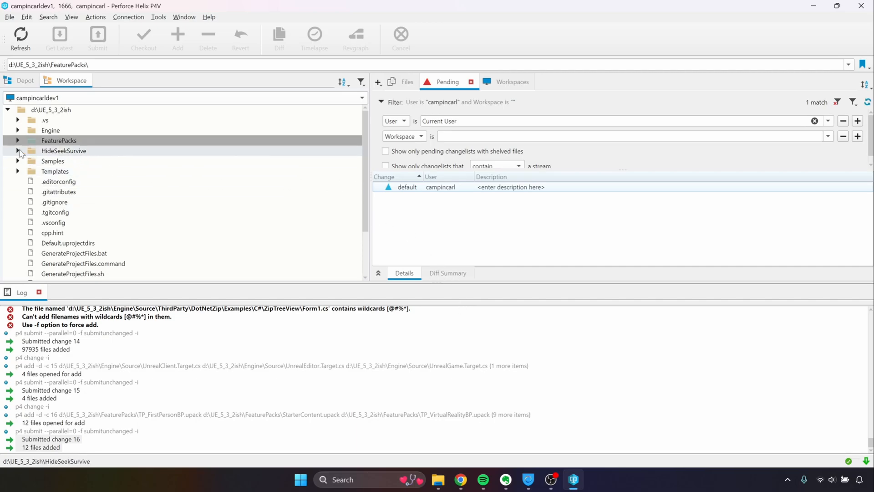
# Expand the HideSeekSurvive project folder and mark its Config folder for add in a new changelist described "Add HideSeekSurvive/Config folder.".
pyautogui.click(18, 151)
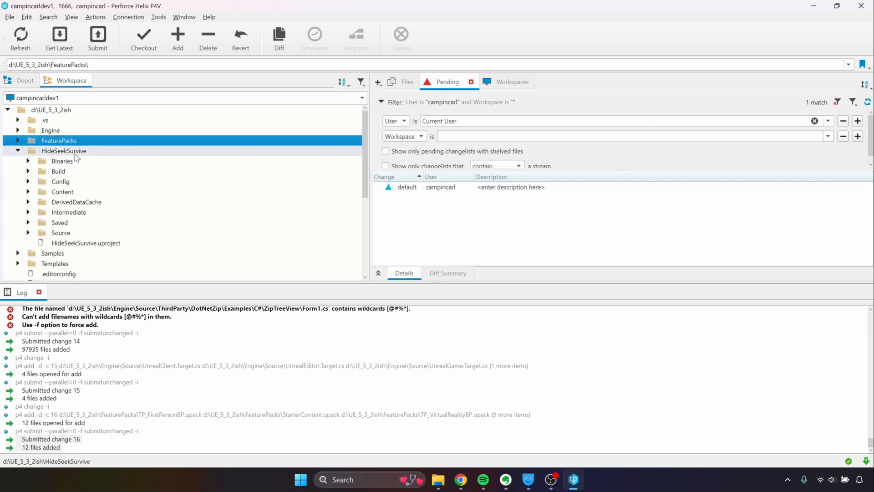
pyautogui.click(75, 154)
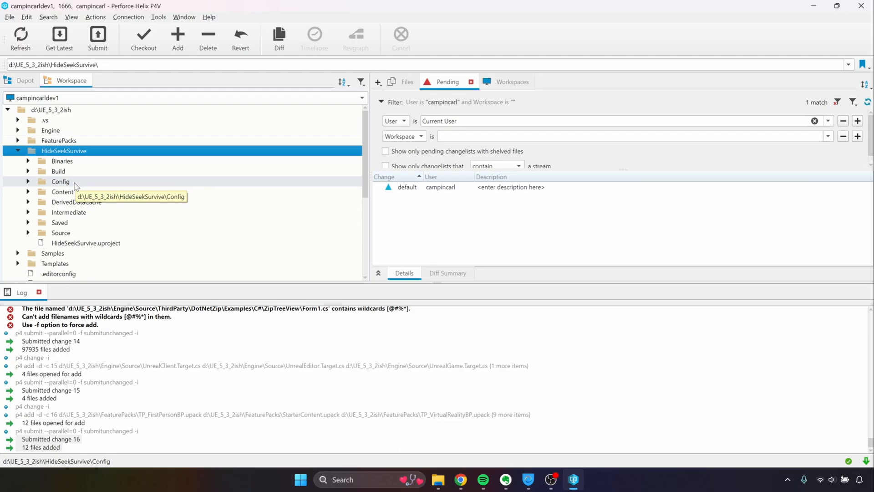
pyautogui.rightClick(75, 182)
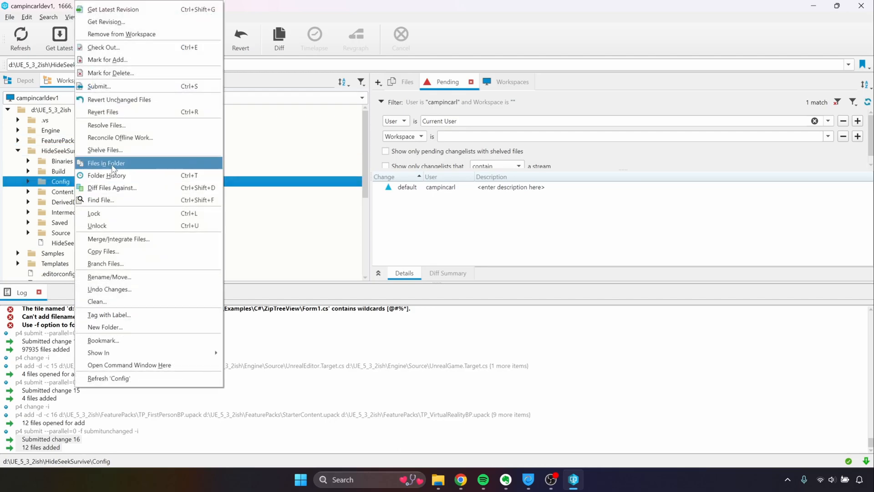
pyautogui.click(108, 60)
pyautogui.click(373, 172)
pyautogui.click(373, 160)
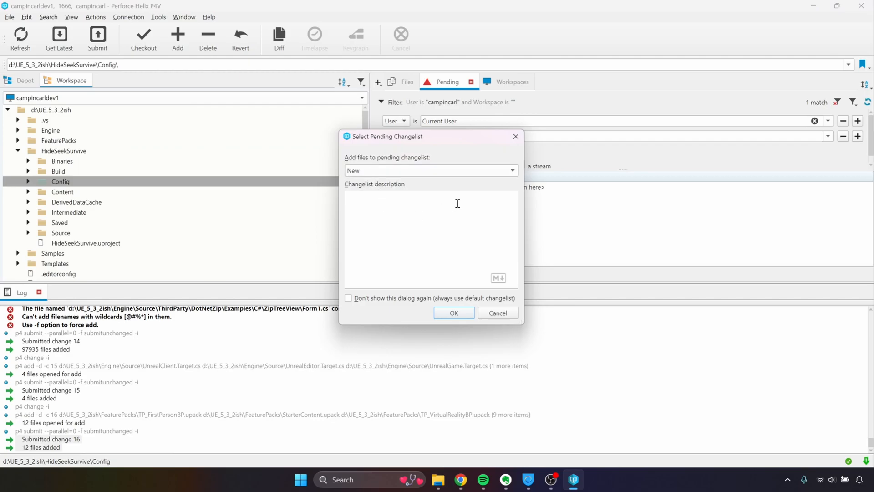
pyautogui.write('Add HideSeekSurviv')
pyautogui.click(459, 315)
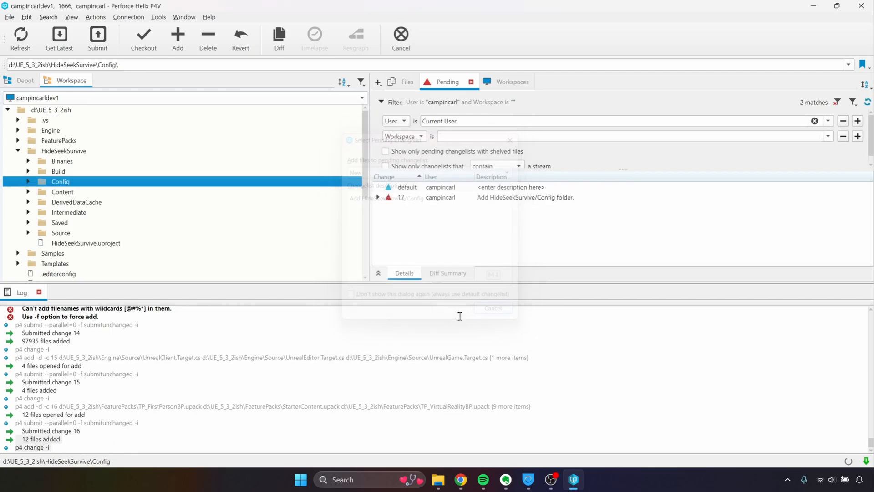
# Mark HideSeekSurvive's Content folder for add in a new pending changelist described "Add HideSeekSurvive/Content folder.".
pyautogui.rightClick(111, 195)
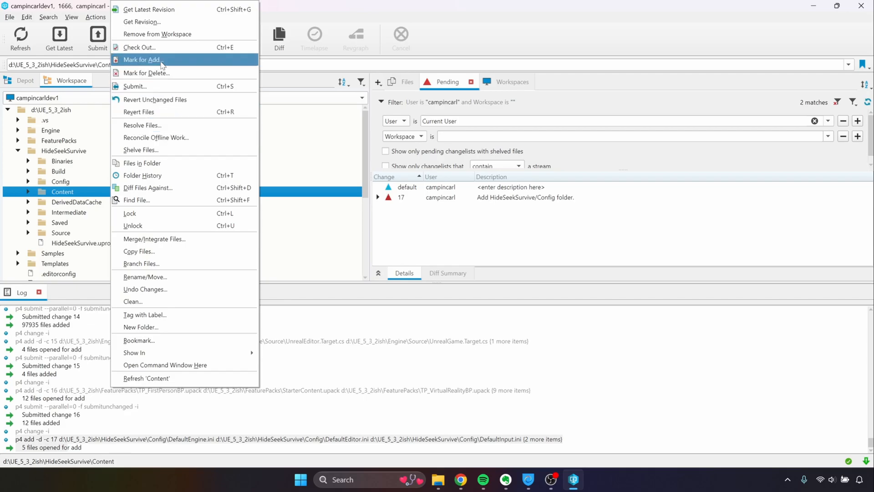
pyautogui.click(161, 64)
pyautogui.click(367, 170)
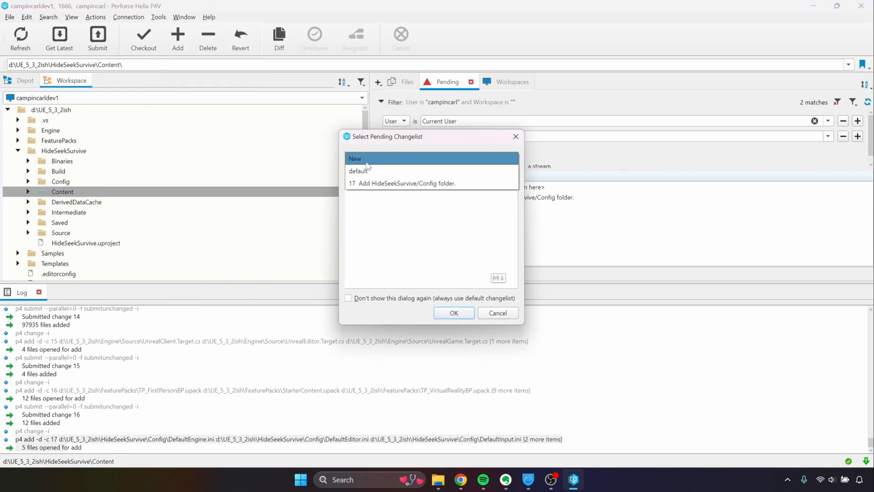
pyautogui.click(364, 162)
pyautogui.write('HideSeekSurvive')
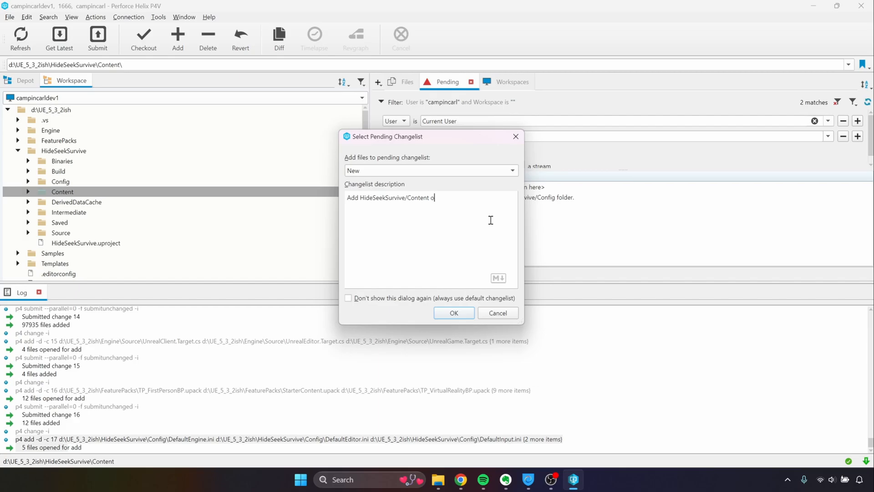
pyautogui.write('/Content folder.')
pyautogui.click(453, 312)
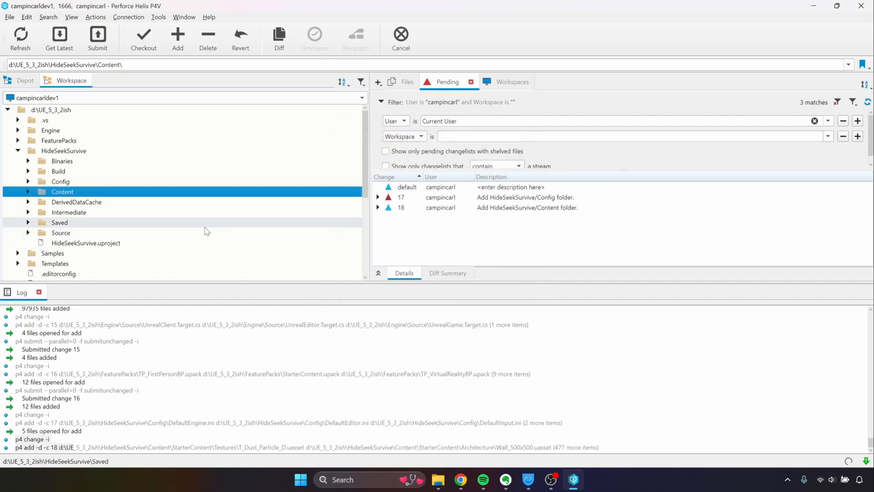
# Mark HideSeekSurvive's Source folder for add in a new pending changelist described "Add HideSeekSurvive/Source folder.".
pyautogui.click(117, 235)
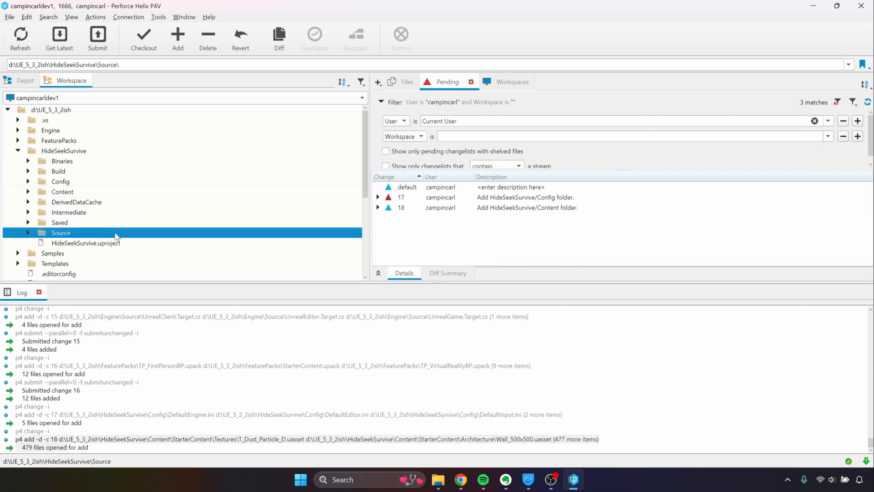
pyautogui.rightClick(117, 236)
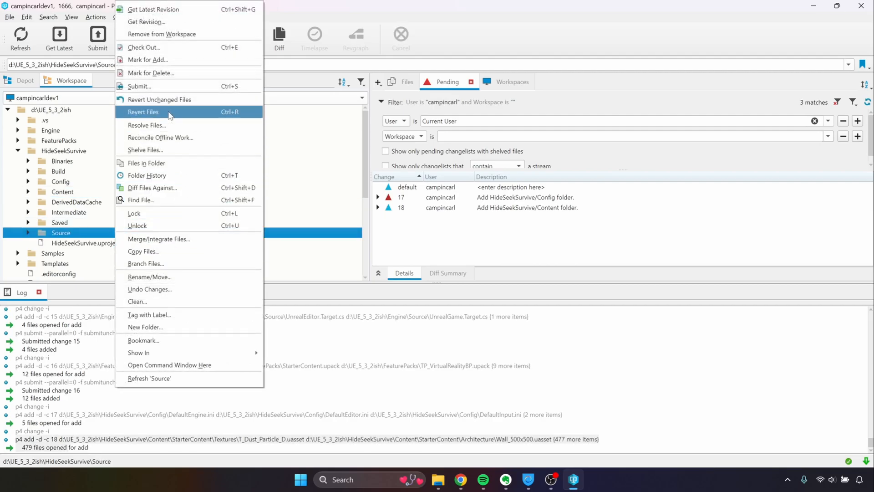
pyautogui.click(171, 63)
pyautogui.click(426, 170)
pyautogui.click(383, 158)
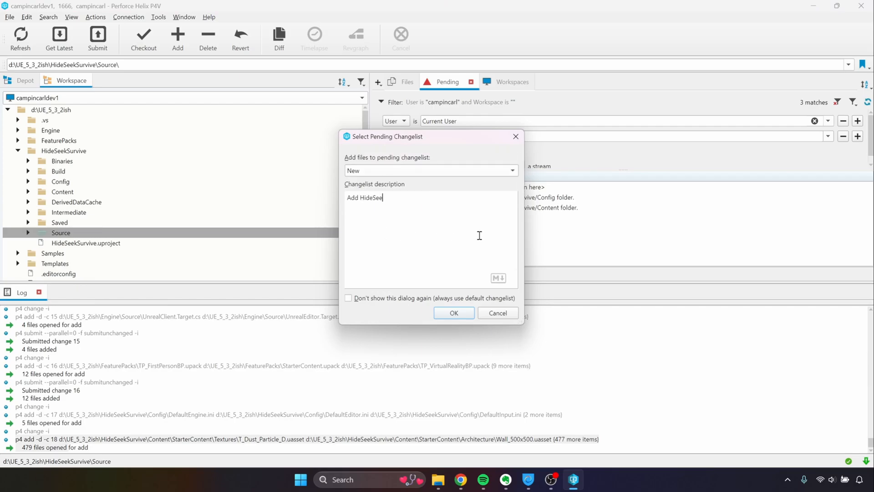
pyautogui.write('Add HideSeekSurvive/Source folder.')
pyautogui.click(462, 314)
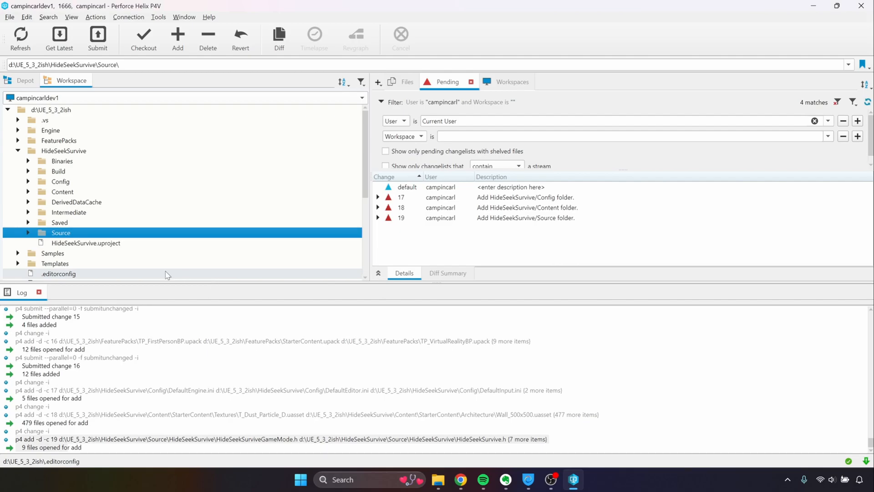
# Mark HideSeekSurvive.uproject for add in a new pending changelist described "Add HideSeekSurvive uproject file.".
pyautogui.click(130, 246)
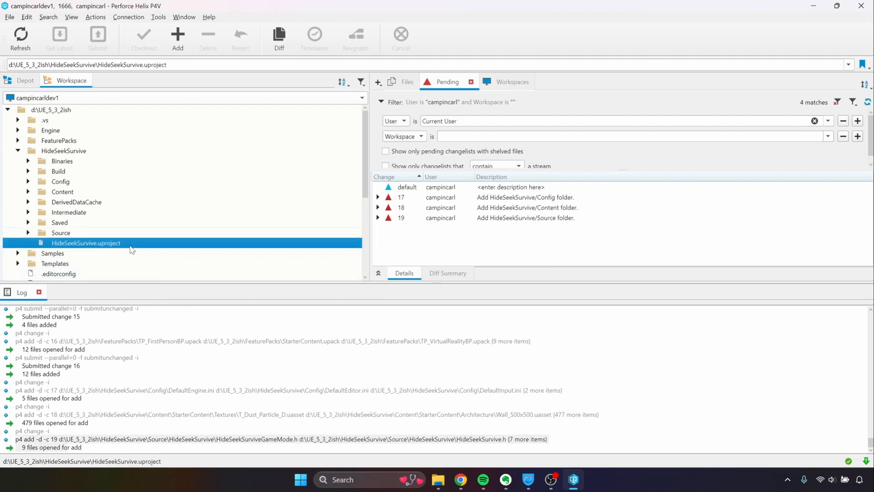
pyautogui.rightClick(130, 247)
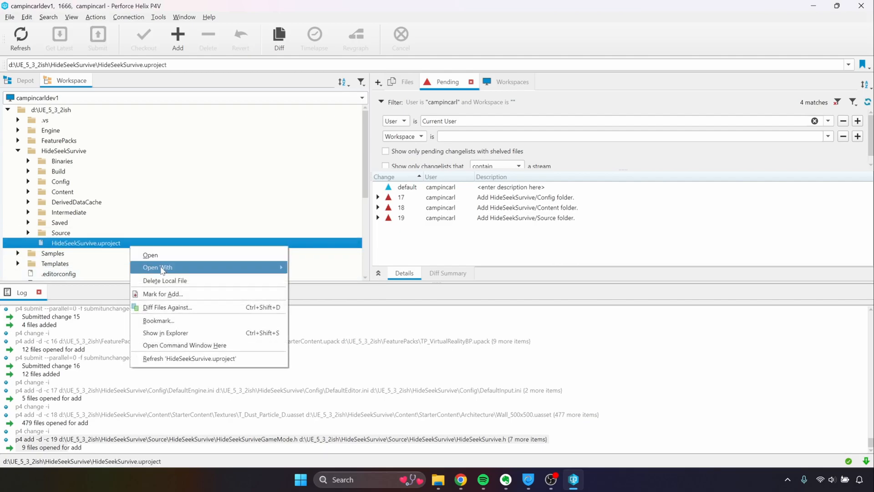
pyautogui.click(182, 293)
pyautogui.click(387, 171)
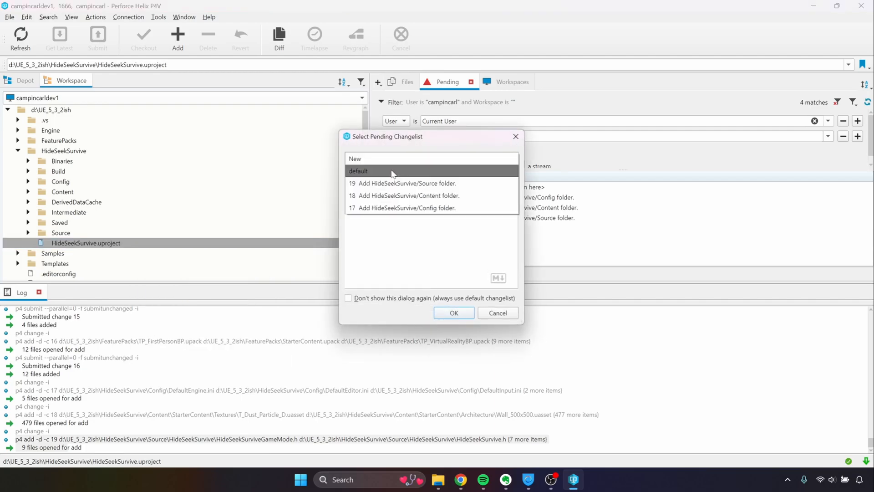
pyautogui.click(377, 159)
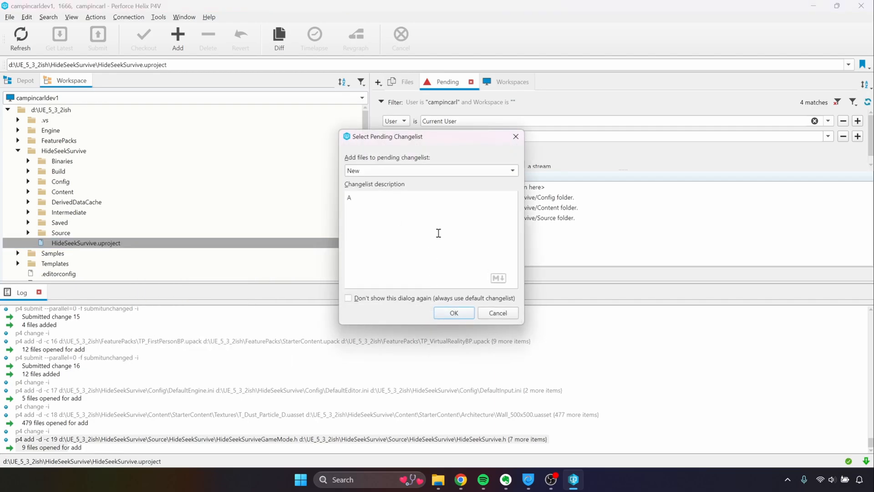
pyautogui.write('Add HideSeekSurvive uproject file.')
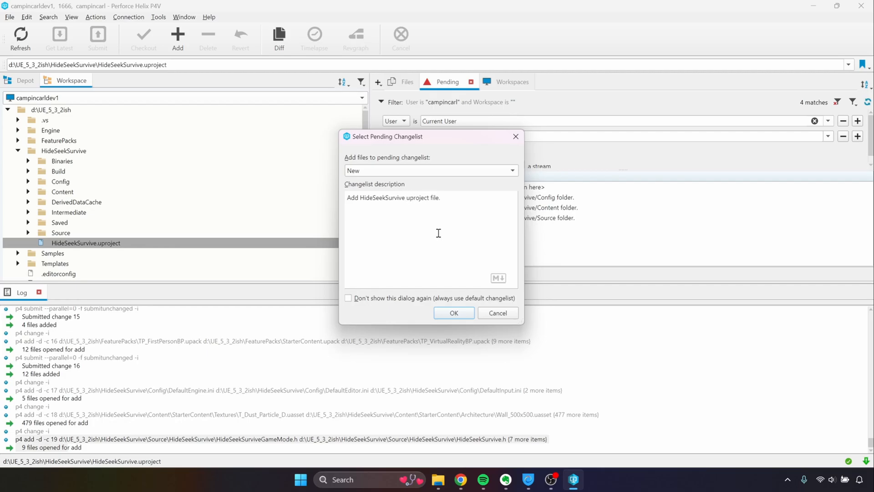
pyautogui.click(451, 314)
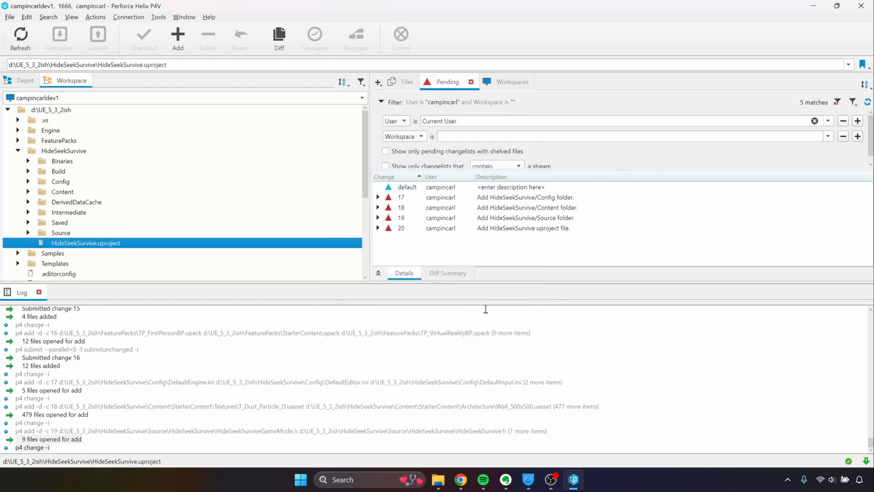
# Submit the pending "Add HideSeekSurvive/Config folder." changelist with all of its files.
pyautogui.click(426, 199)
pyautogui.rightClick(427, 197)
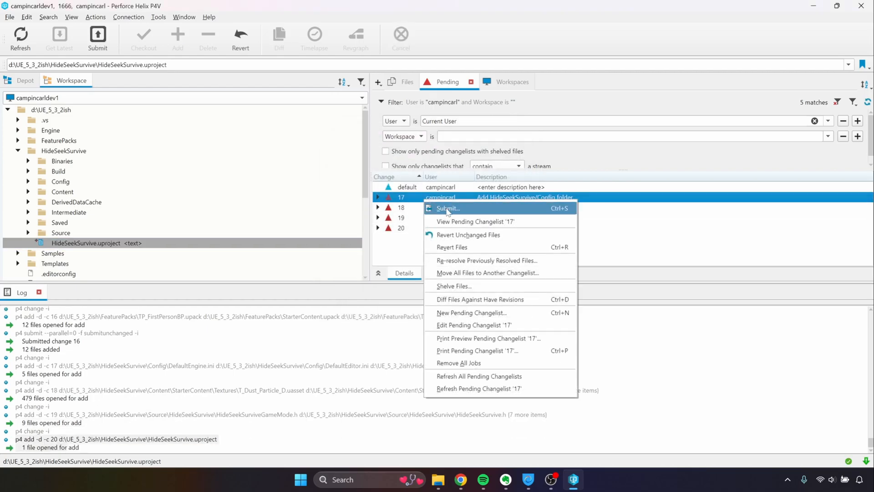
pyautogui.click(440, 207)
pyautogui.click(682, 402)
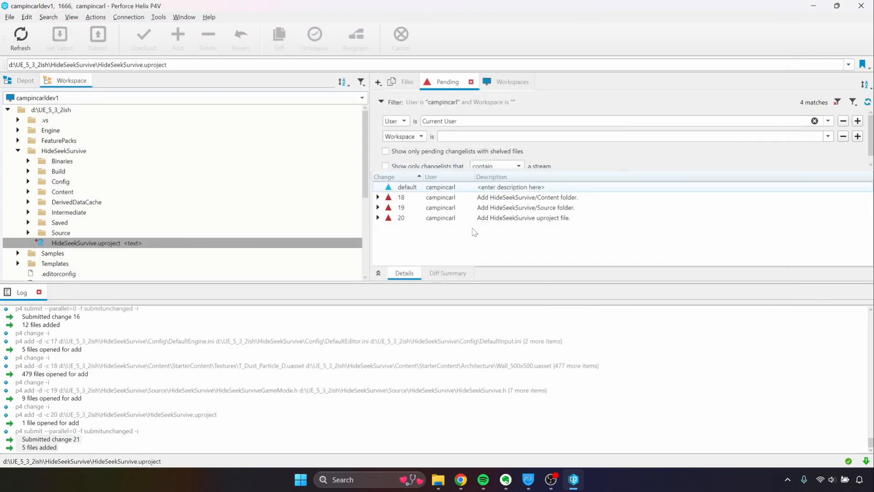
# Look through the file list of the pending "Add HideSeekSurvive/Content folder." changelist and submit it with all files.
pyautogui.click(441, 197)
pyautogui.rightClick(443, 199)
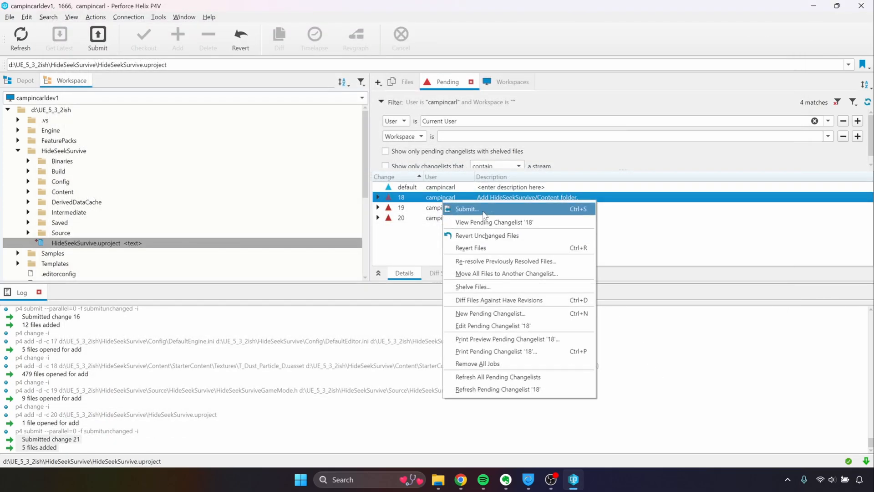
pyautogui.click(460, 208)
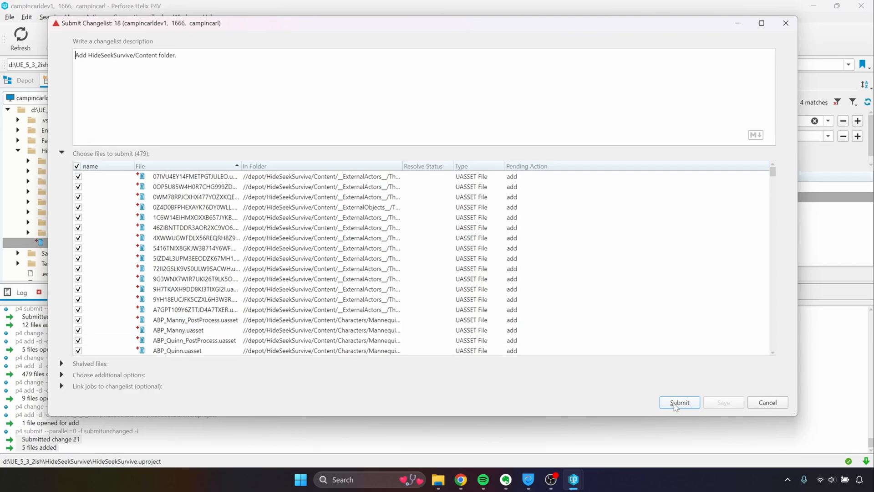
pyautogui.moveTo(775, 177); pyautogui.dragTo(784, 381)
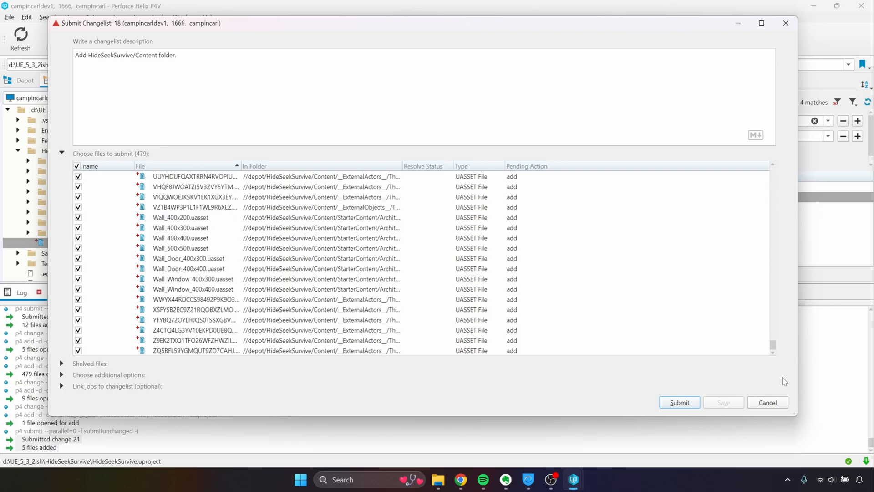
pyautogui.click(679, 402)
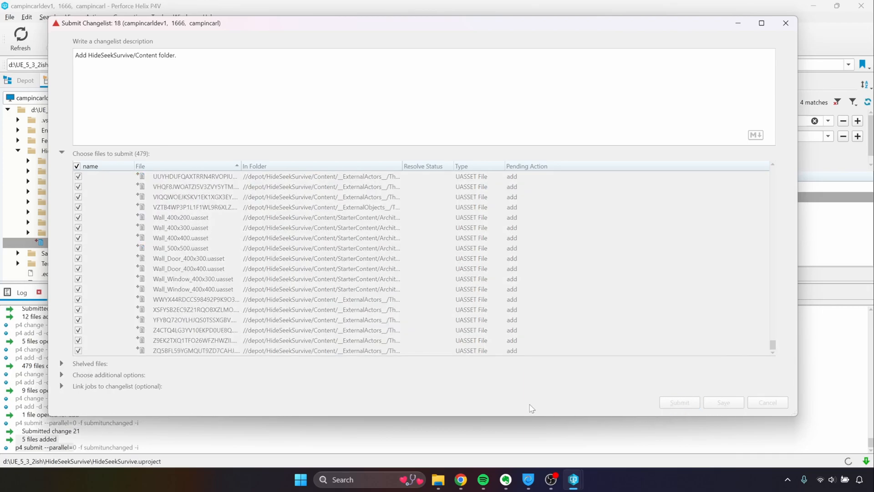
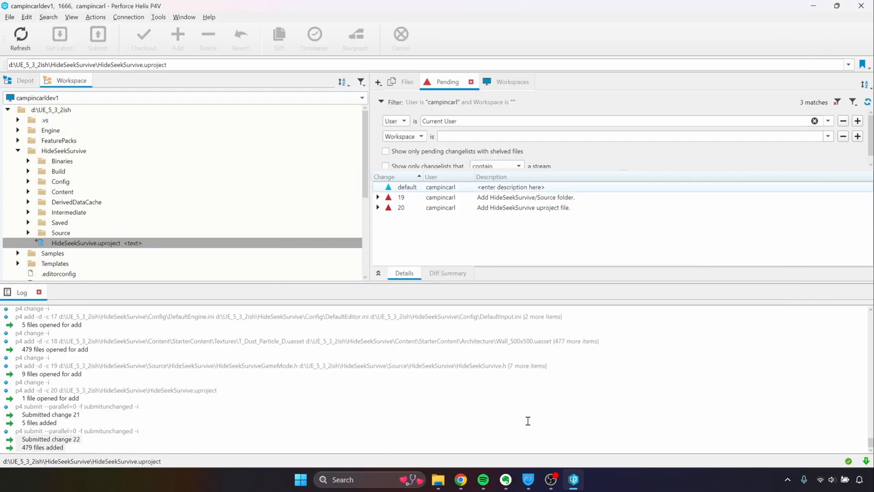
# Submit the pending "Add HideSeekSurvive/Source folder." changelist with all of its files.
pyautogui.rightClick(541, 197)
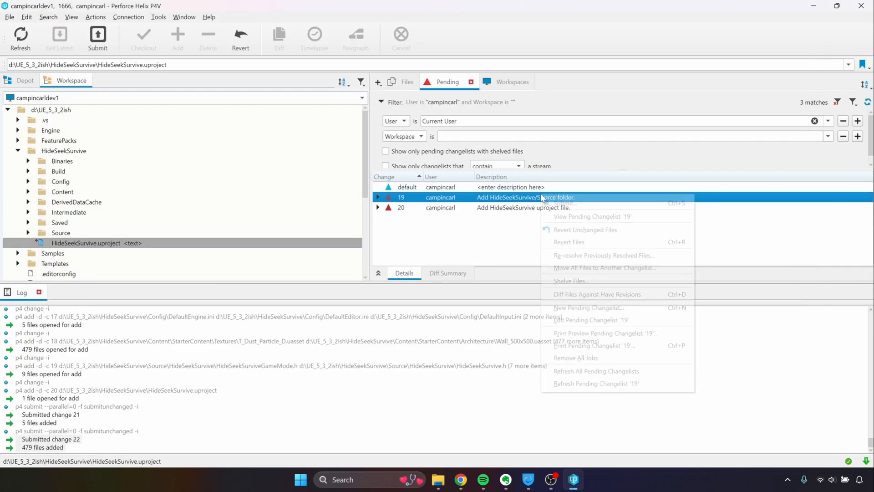
pyautogui.click(585, 204)
pyautogui.click(679, 402)
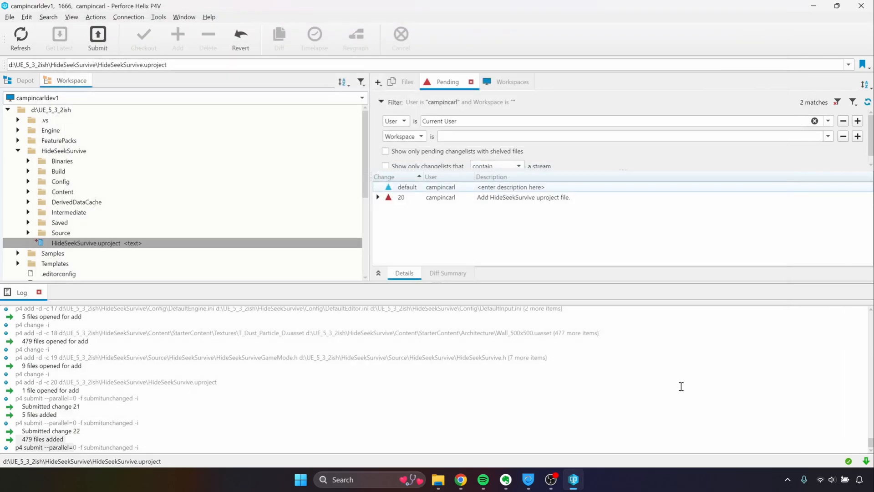
# Submit the pending "Add HideSeekSurvive uproject file." changelist with HideSeekSurvive.uproject.
pyautogui.click(480, 197)
pyautogui.rightClick(477, 199)
pyautogui.click(496, 209)
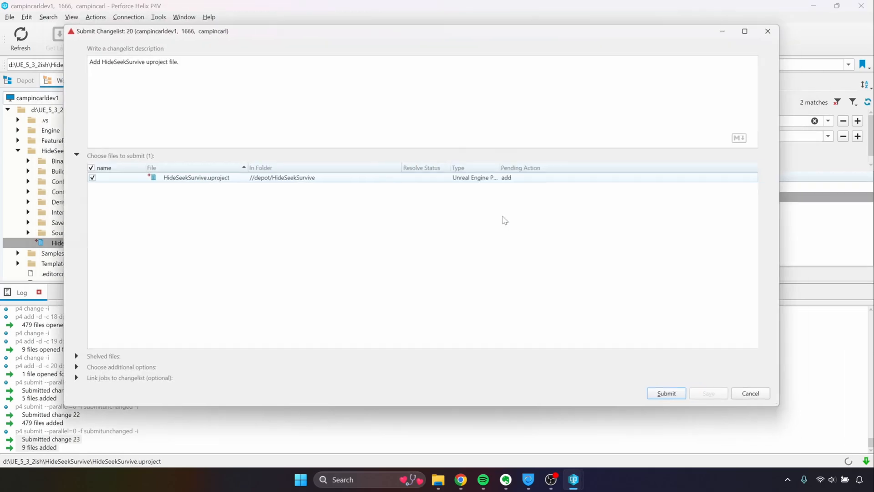
pyautogui.click(680, 402)
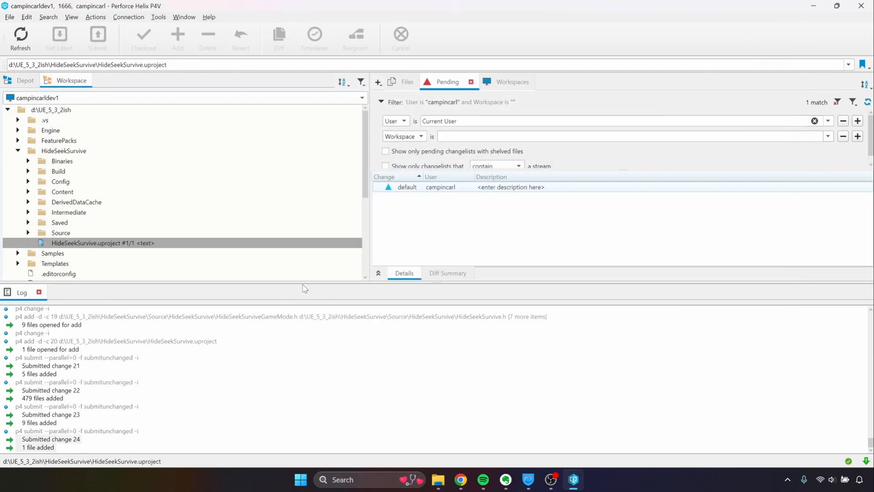
# Check the submitted HideSeekSurvive folders and uproject file in the depot tree, and return to the workspace tree.
pyautogui.click(18, 151)
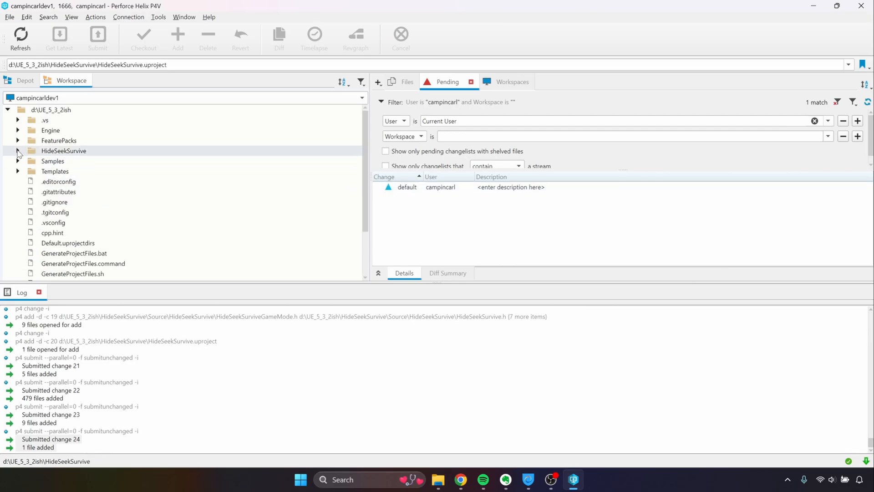
pyautogui.click(20, 81)
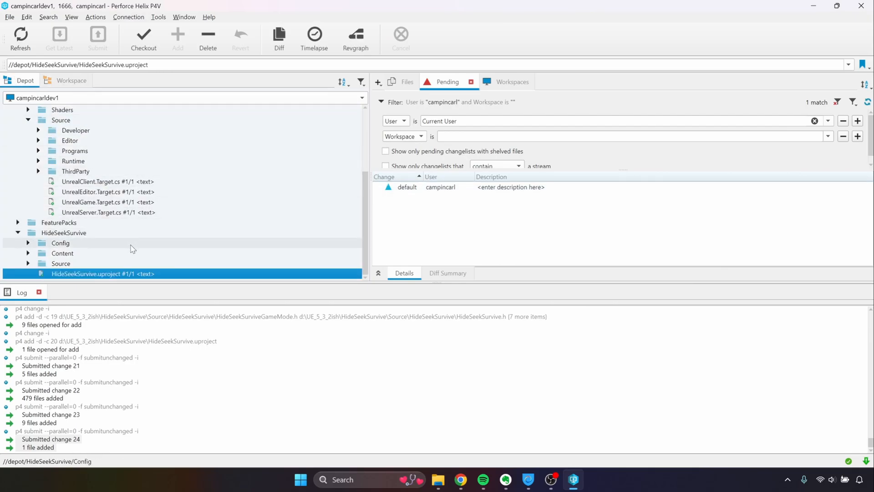
pyautogui.click(70, 81)
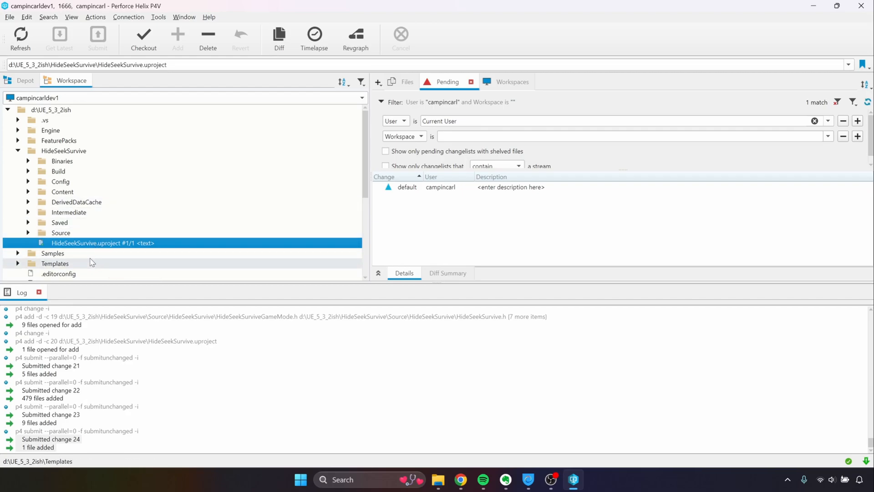
# Mark the Samples folder for add in a new pending changelist described "Add Samples folder.".
pyautogui.click(76, 255)
pyautogui.rightClick(78, 257)
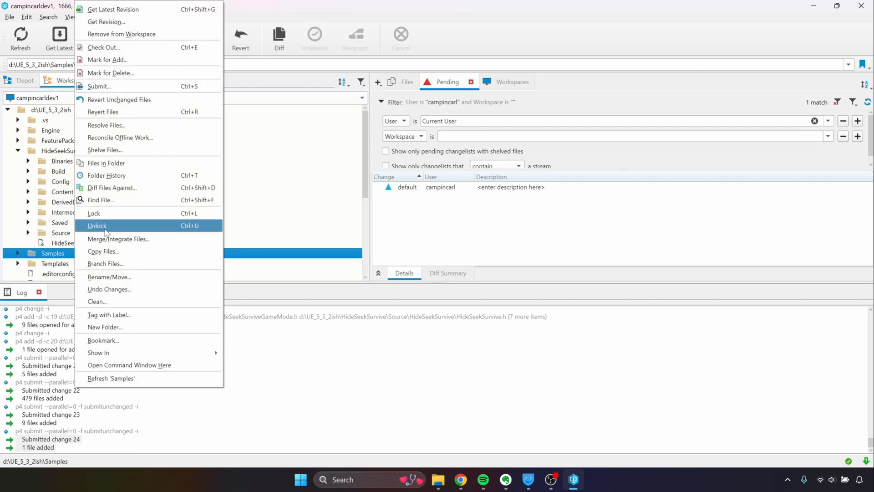
pyautogui.click(118, 59)
pyautogui.click(376, 172)
pyautogui.click(373, 162)
pyautogui.write('Add Samples fold')
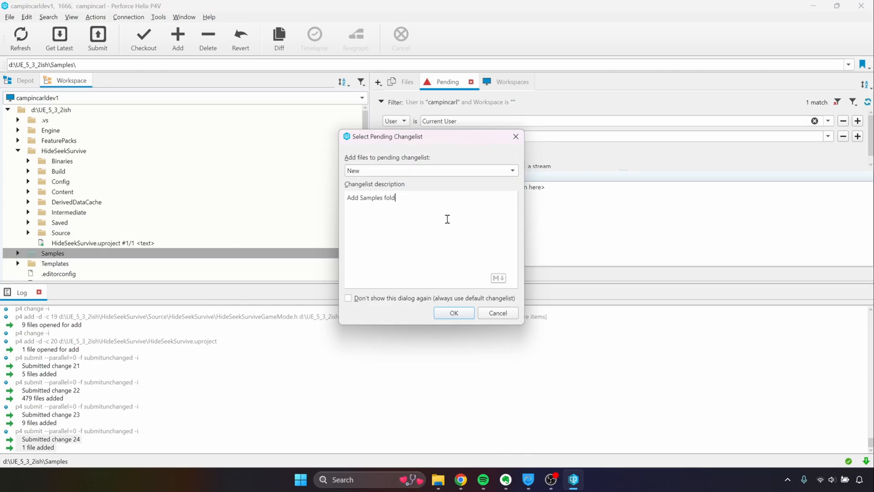
pyautogui.click(454, 312)
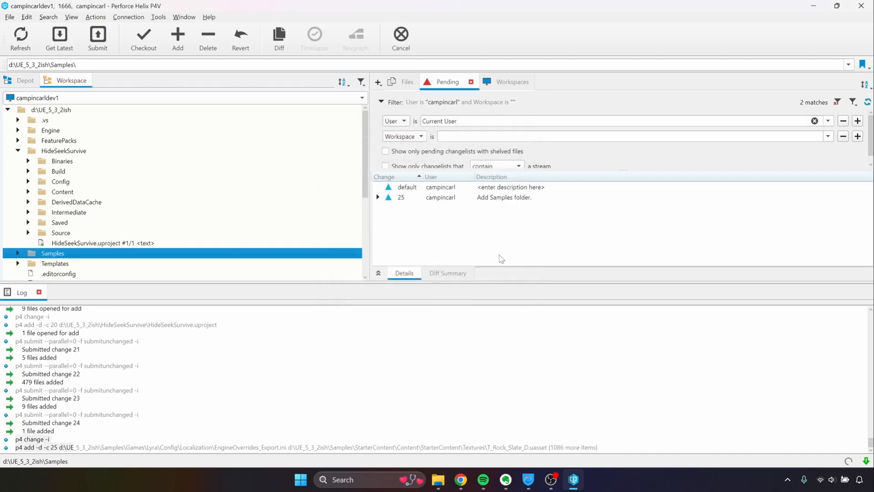
# Look through the file list of the pending "Add Samples folder." changelist and submit it with all files.
pyautogui.click(378, 197)
pyautogui.scroll(-15, 495, 225)
pyautogui.scroll(15, 483, 254)
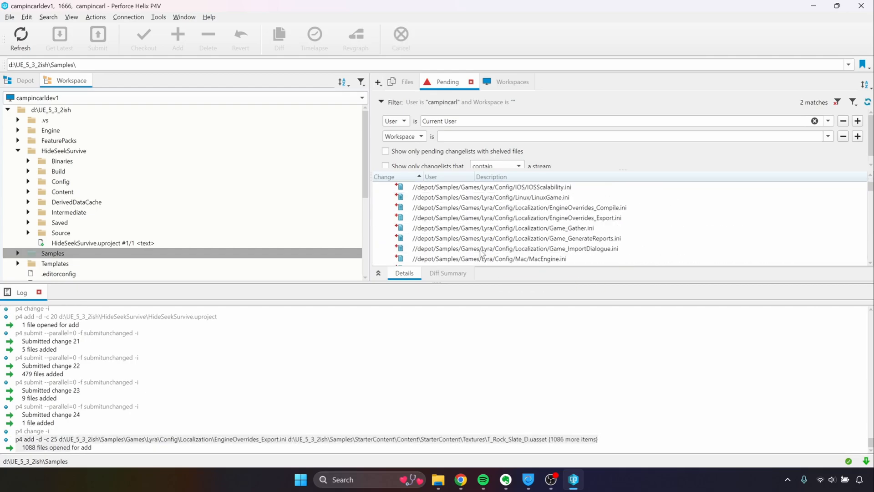
pyautogui.click(464, 197)
pyautogui.rightClick(463, 199)
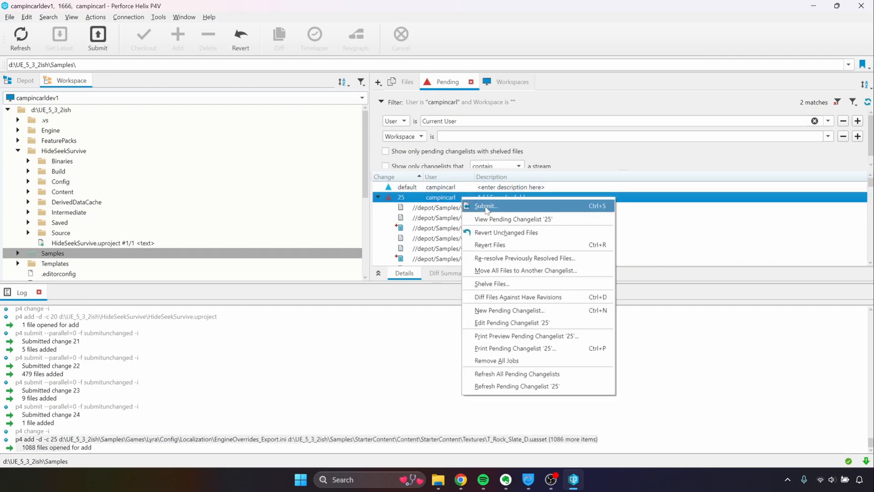
pyautogui.click(484, 203)
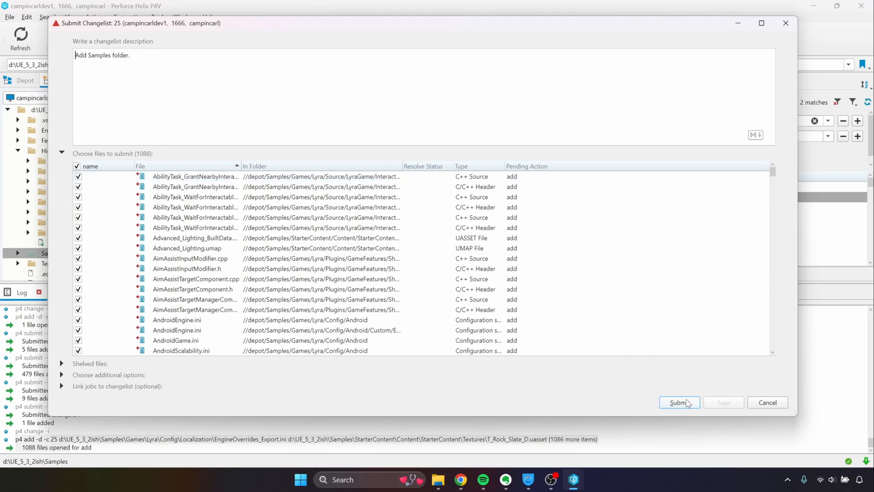
pyautogui.click(679, 403)
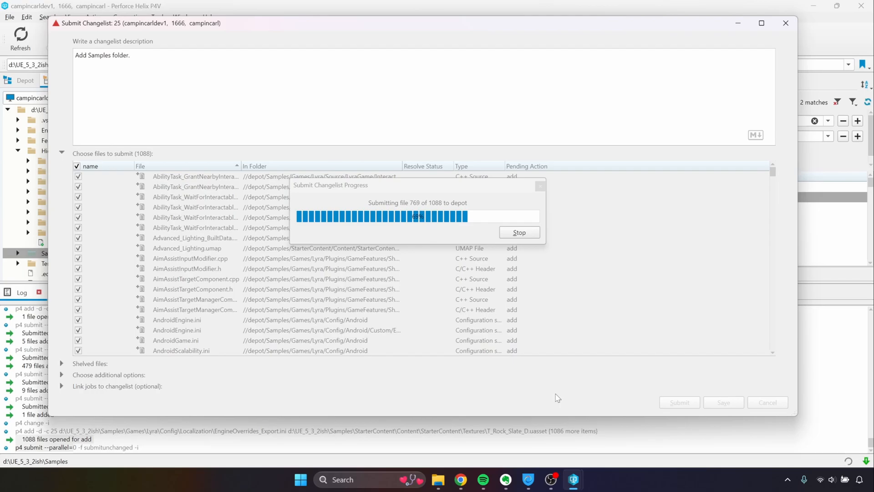
pyautogui.moveTo(549, 476)
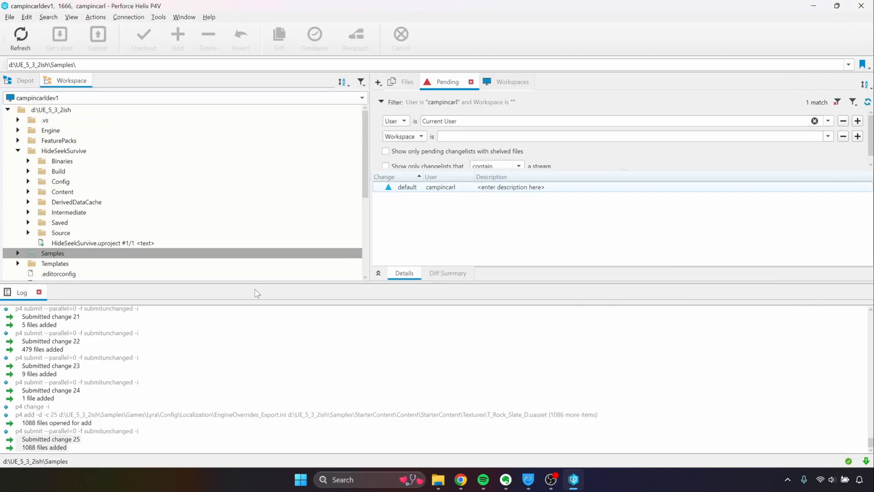
# Mark the Templates folder for add in a new pending changelist described "Add Templates folder.".
pyautogui.scroll(-2, 143, 256)
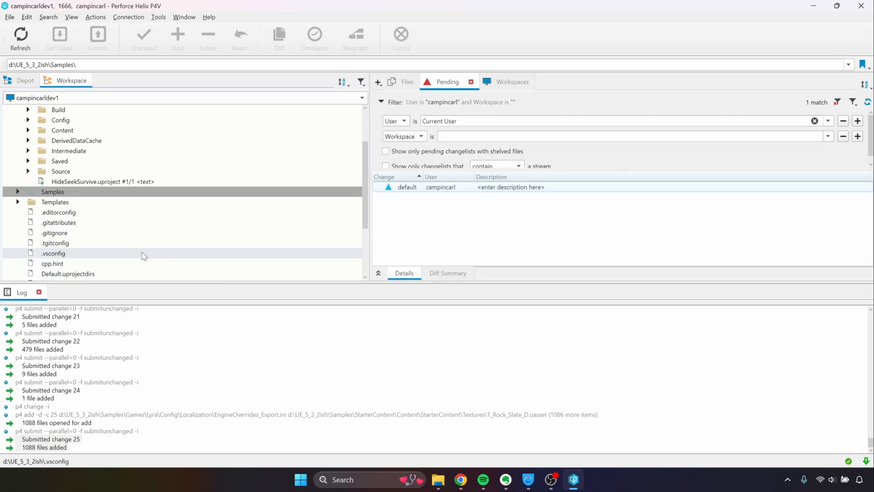
pyautogui.click(110, 203)
pyautogui.rightClick(110, 207)
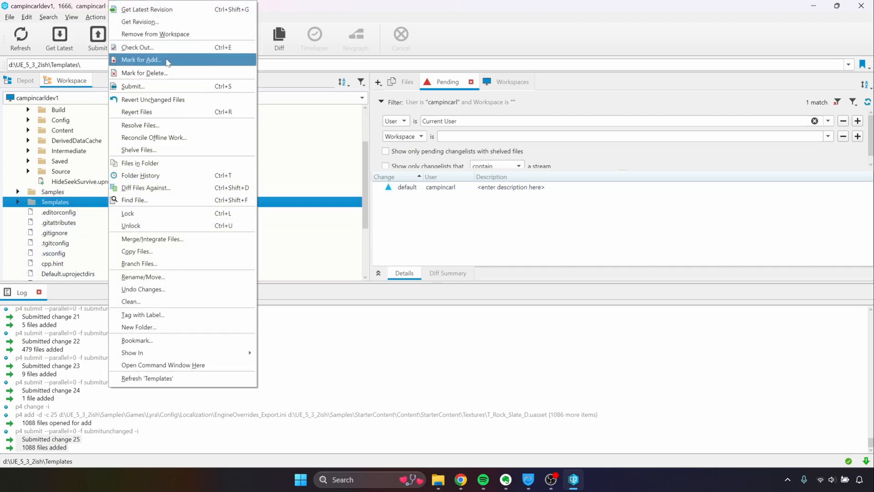
pyautogui.click(169, 60)
pyautogui.click(380, 169)
pyautogui.click(380, 158)
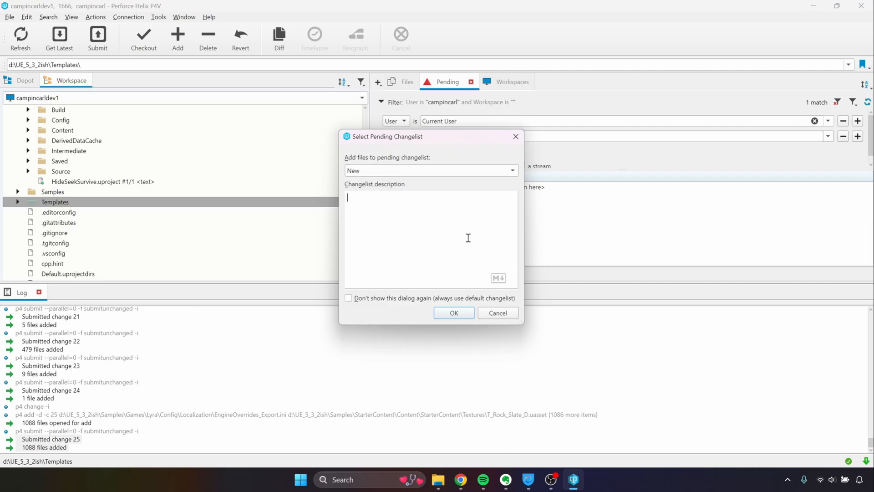
pyautogui.write('Add Templates fo')
pyautogui.click(461, 316)
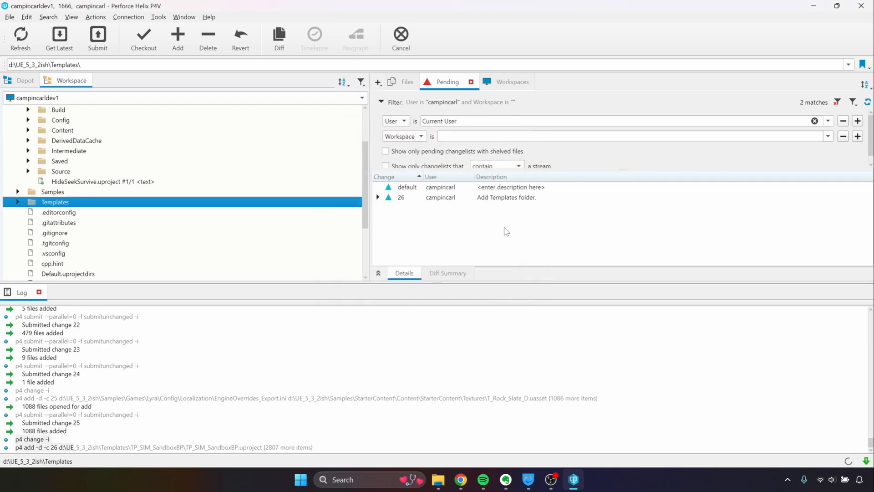
# Expand the file list of the pending "Add Templates folder." changelist and submit it with all files.
pyautogui.click(378, 197)
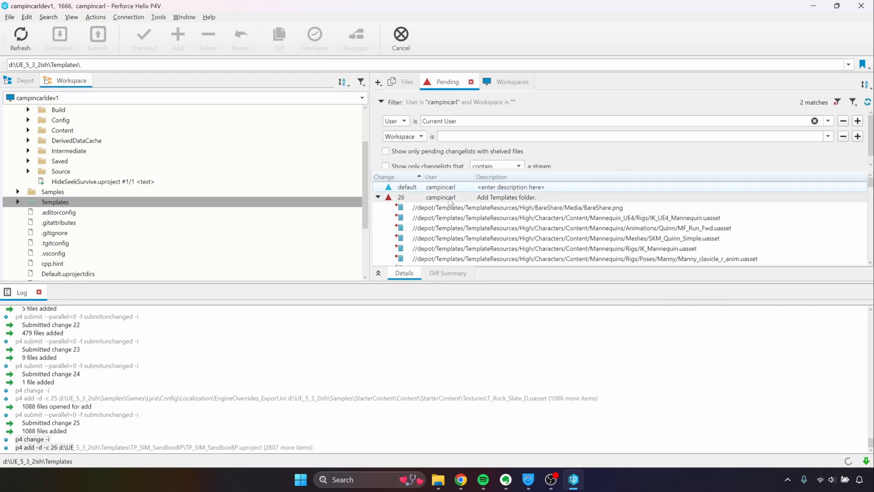
pyautogui.click(450, 198)
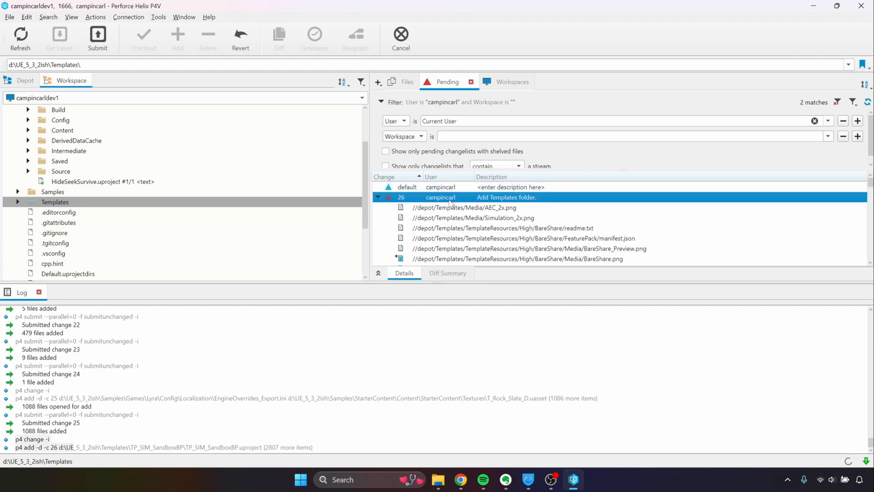
pyautogui.rightClick(448, 200)
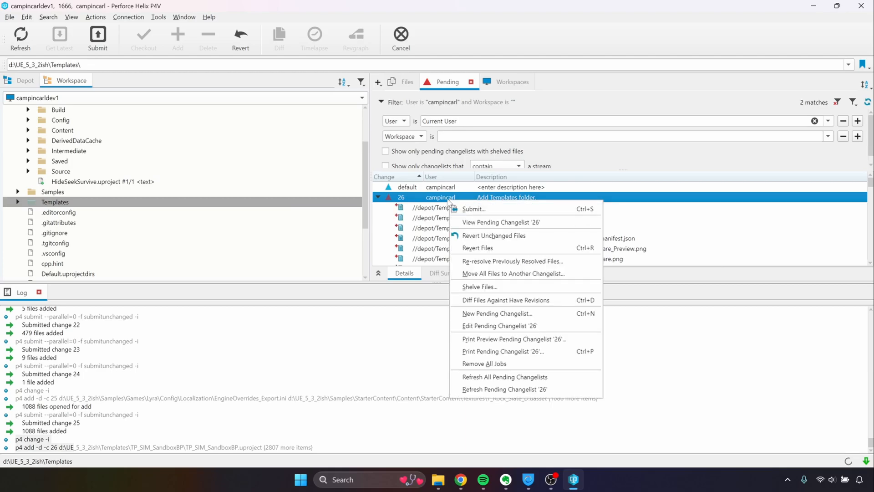
pyautogui.click(445, 200)
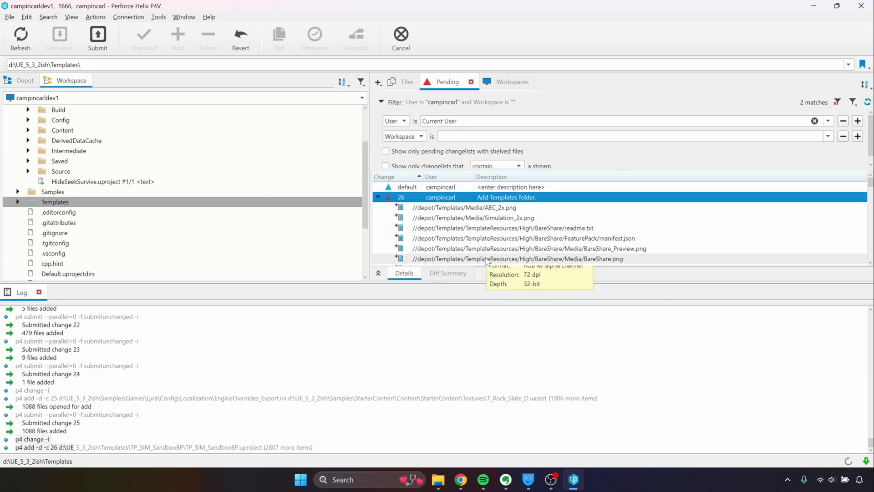
pyautogui.rightClick(449, 200)
pyautogui.click(455, 205)
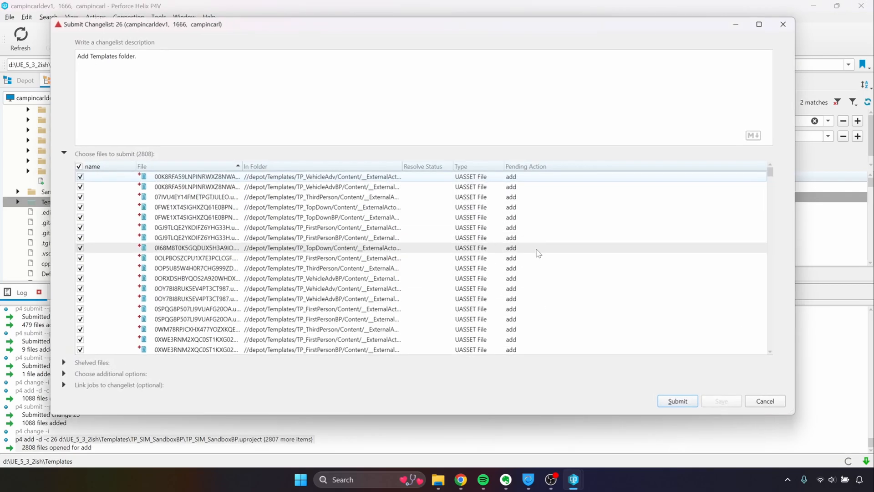
pyautogui.click(685, 402)
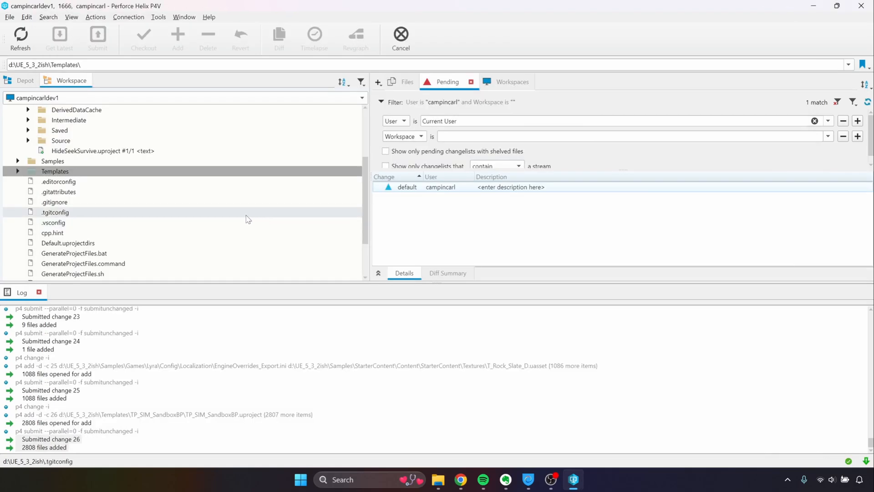
# Mark the workspace root files from .editorconfig through GenerateProjectFiles.sh for add in a new pending changelist described "Add misc files.".
pyautogui.scroll(-2, 247, 219)
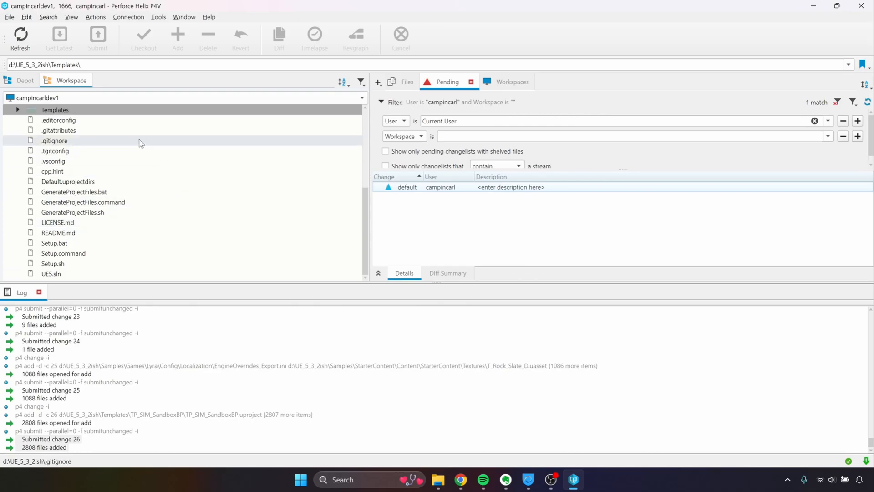
pyautogui.click(123, 124)
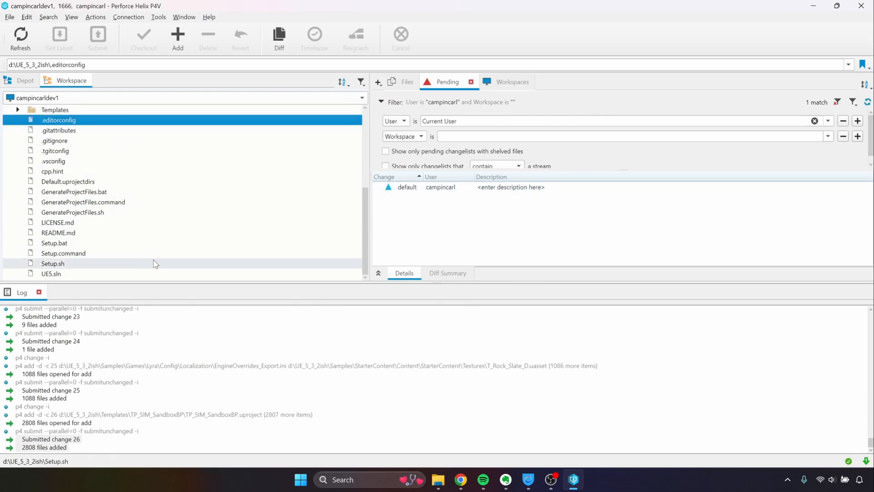
pyautogui.keyDown('shift'); pyautogui.click(140, 272); pyautogui.keyUp('shift')
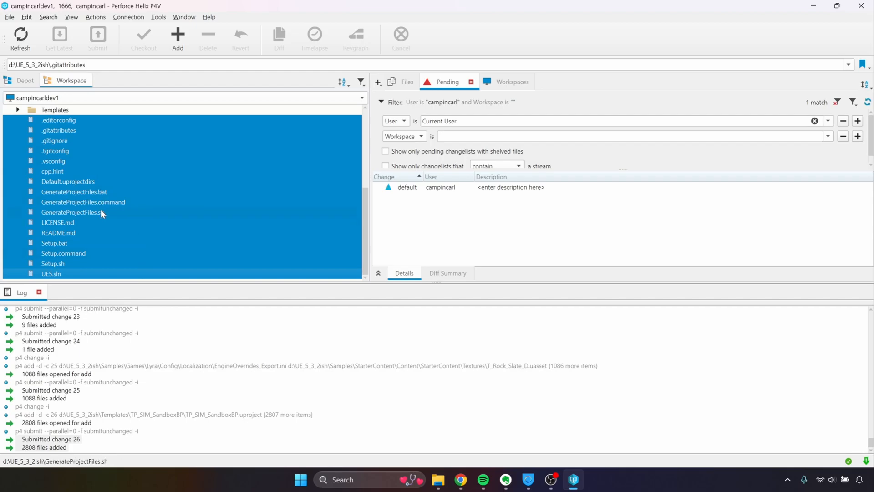
pyautogui.keyDown('ctrl'); pyautogui.click(92, 221); pyautogui.keyUp('ctrl')
pyautogui.keyDown('ctrl'); pyautogui.click(91, 231); pyautogui.keyUp('ctrl')
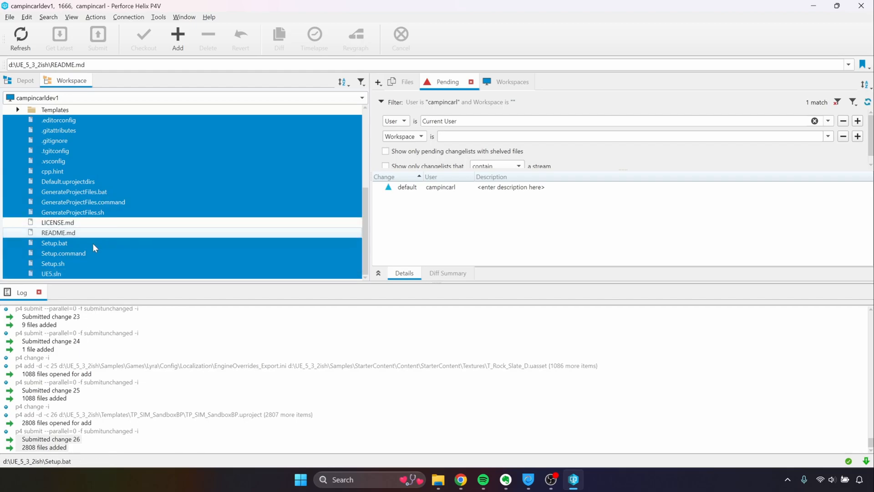
pyautogui.keyDown('ctrl'); pyautogui.click(93, 246); pyautogui.keyUp('ctrl')
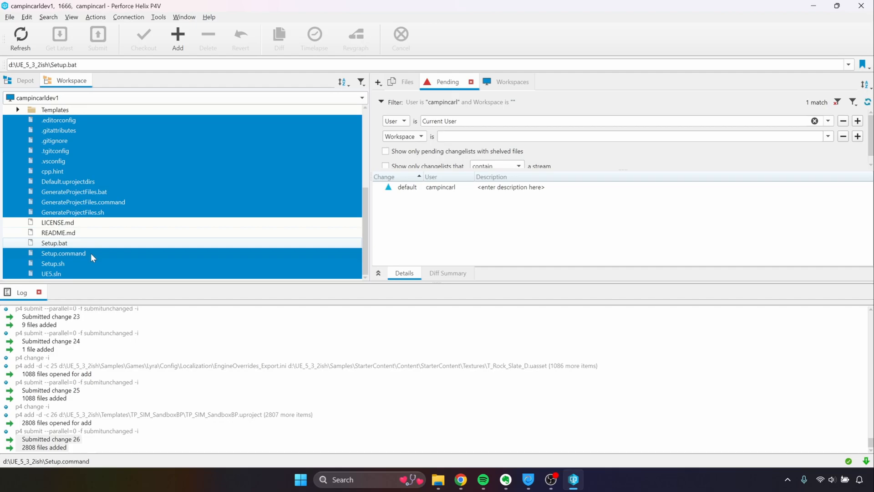
pyautogui.keyDown('ctrl'); pyautogui.click(91, 253); pyautogui.keyUp('ctrl')
pyautogui.keyDown('ctrl'); pyautogui.click(85, 264); pyautogui.keyUp('ctrl')
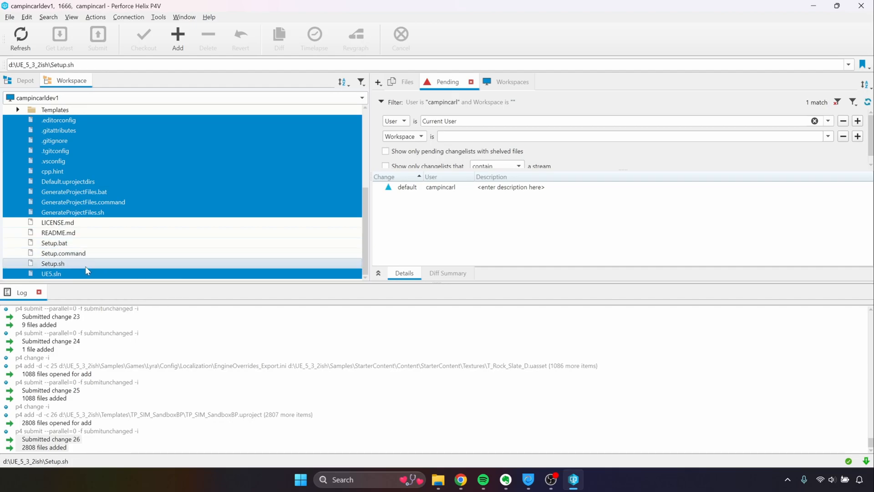
pyautogui.keyDown('ctrl'); pyautogui.click(84, 273); pyautogui.keyUp('ctrl')
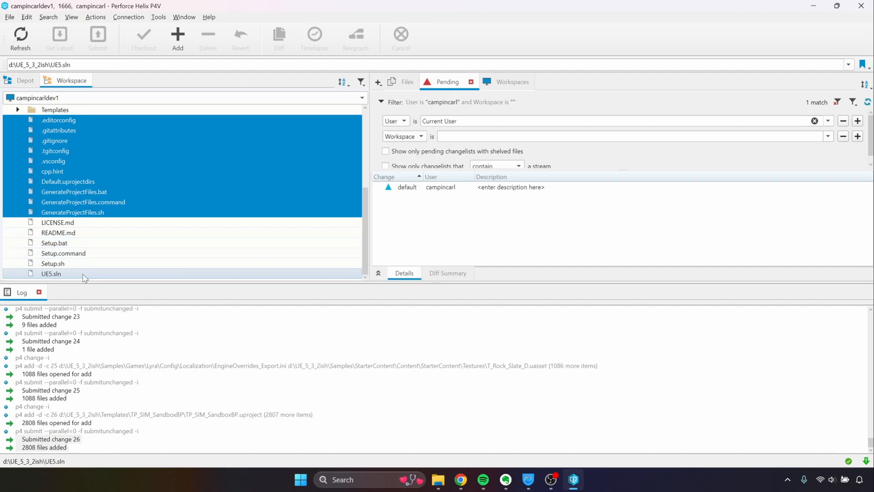
pyautogui.rightClick(126, 182)
pyautogui.click(144, 229)
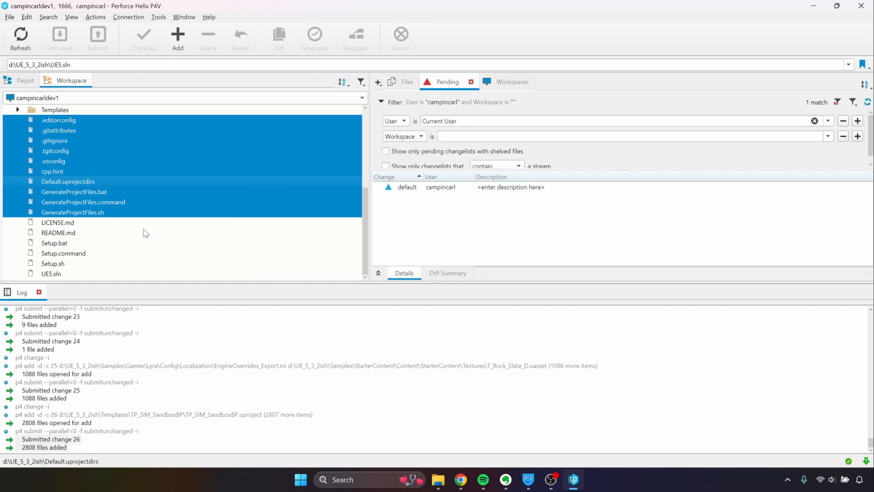
pyautogui.click(371, 169)
pyautogui.click(373, 160)
pyautogui.click(427, 216)
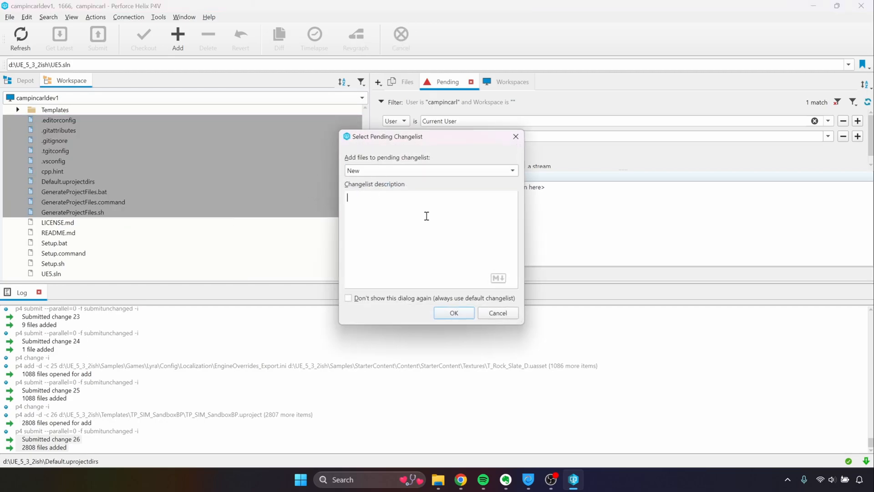
pyautogui.write('Add misc files')
pyautogui.click(454, 312)
# Submit the pending "Add misc files." changelist with all its files.
pyautogui.click(450, 201)
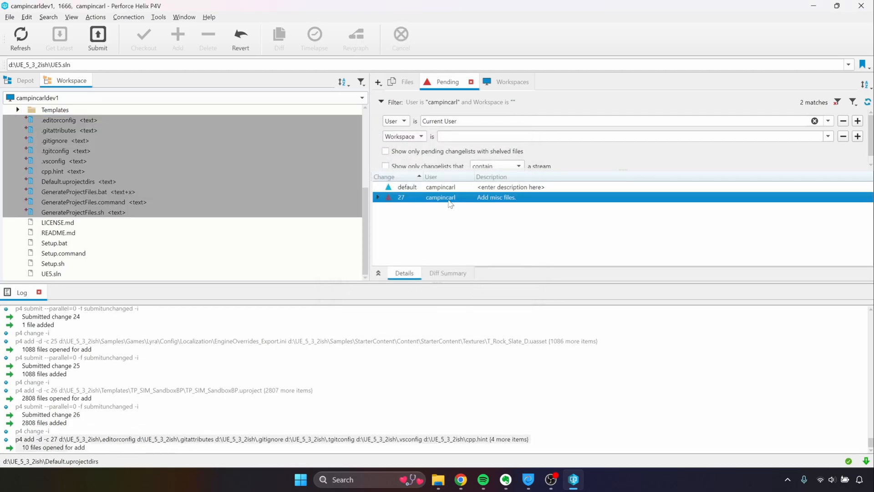
pyautogui.rightClick(451, 202)
pyautogui.click(483, 207)
pyautogui.click(684, 405)
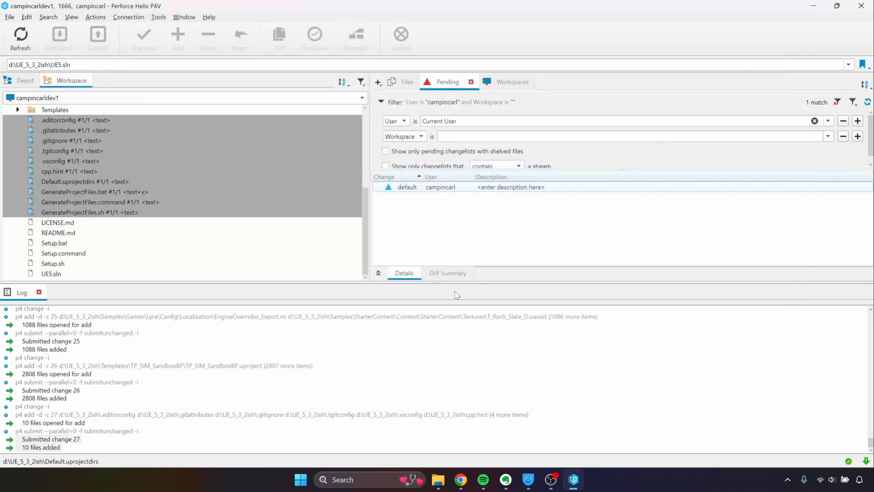
# Collapse HideSeekSurvive in the workspace tree and the expanded Engine and HideSeekSurvive folders in the depot tree to review the top-level contents.
pyautogui.click(468, 487)
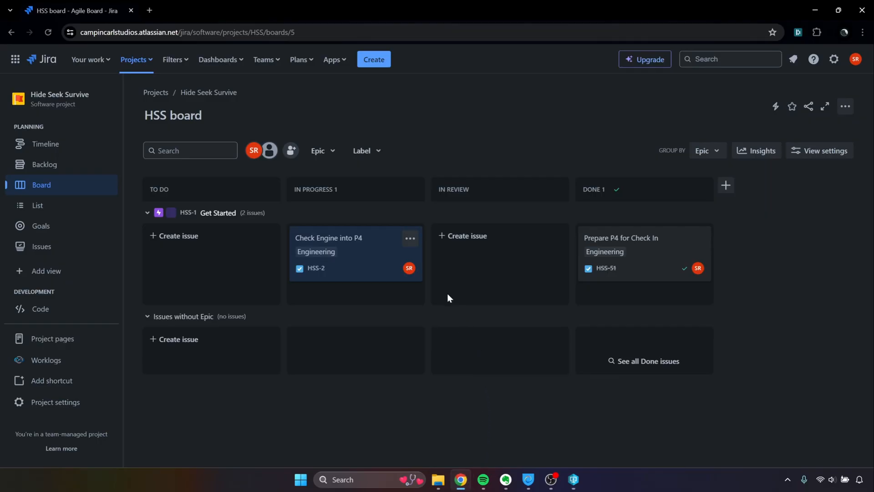
pyautogui.click(573, 479)
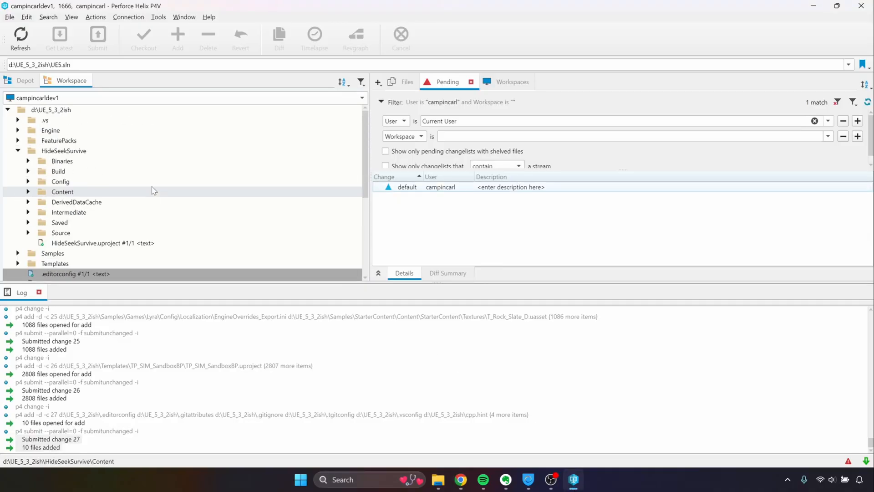
pyautogui.click(17, 150)
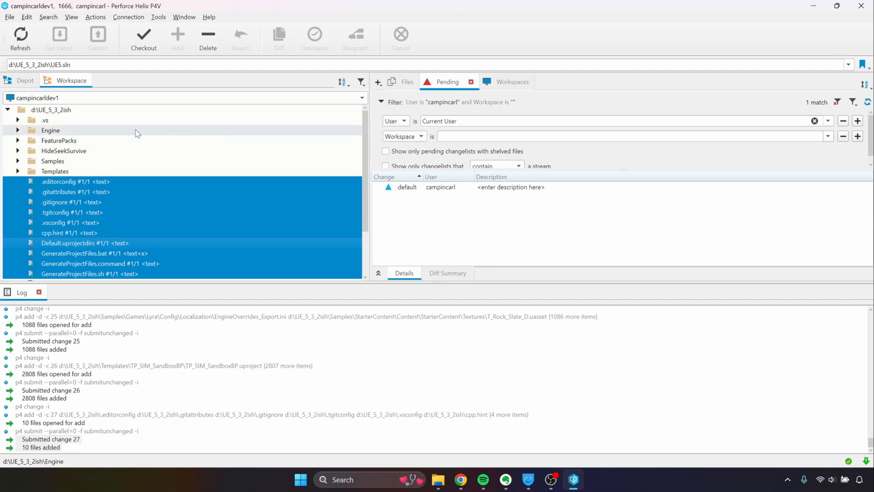
pyautogui.click(23, 80)
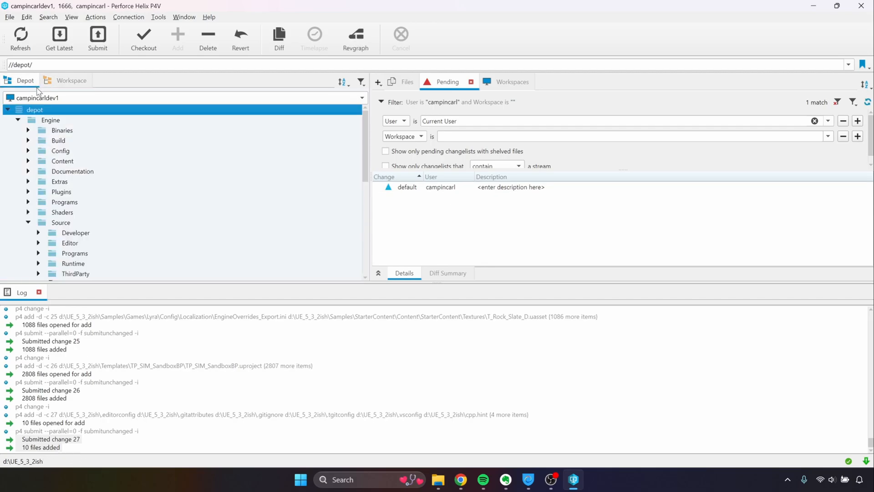
pyautogui.click(28, 222)
pyautogui.click(18, 120)
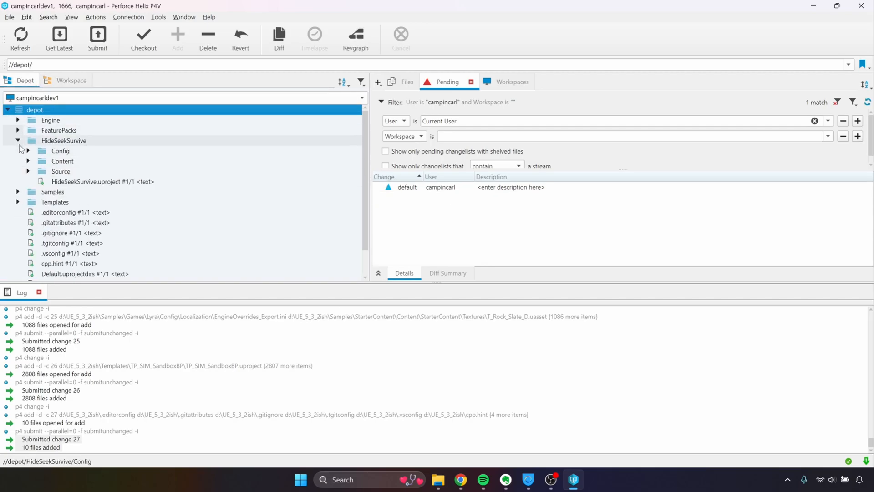
pyautogui.click(17, 140)
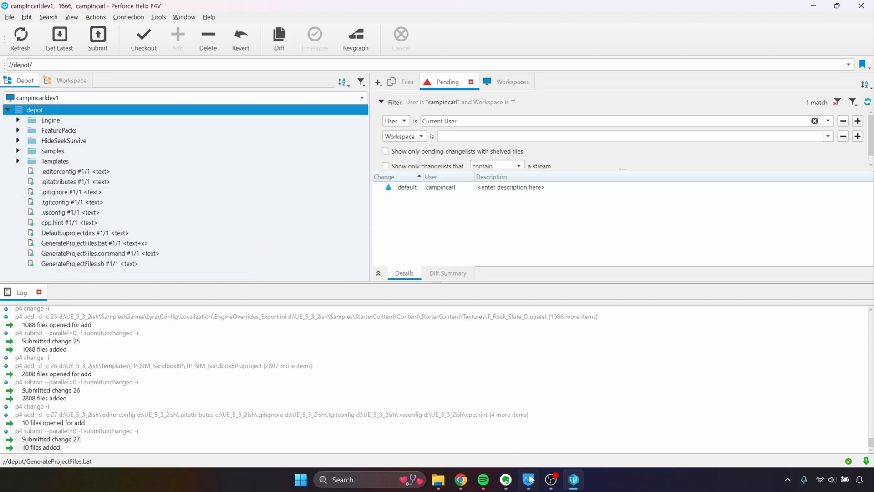
# Switch to the Jira HSS board in Chrome and move the "Check Engine into P4" issue to In Review.
pyautogui.click(461, 481)
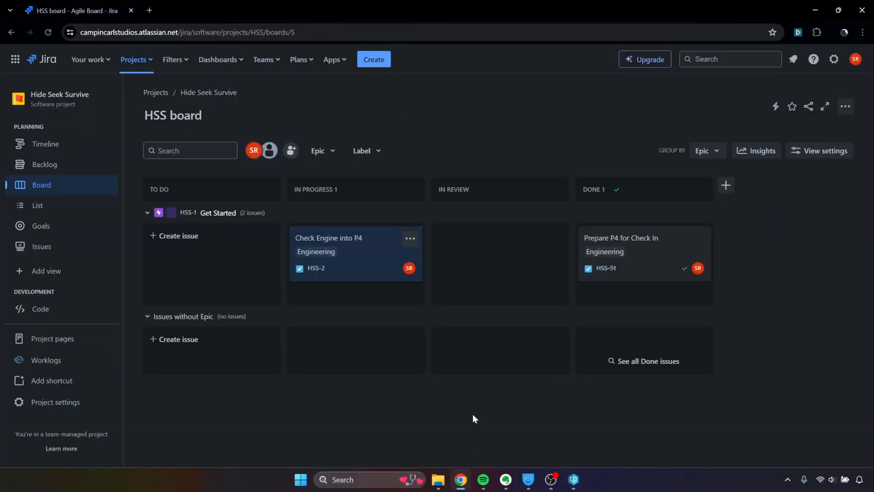
pyautogui.moveTo(390, 269); pyautogui.dragTo(485, 268)
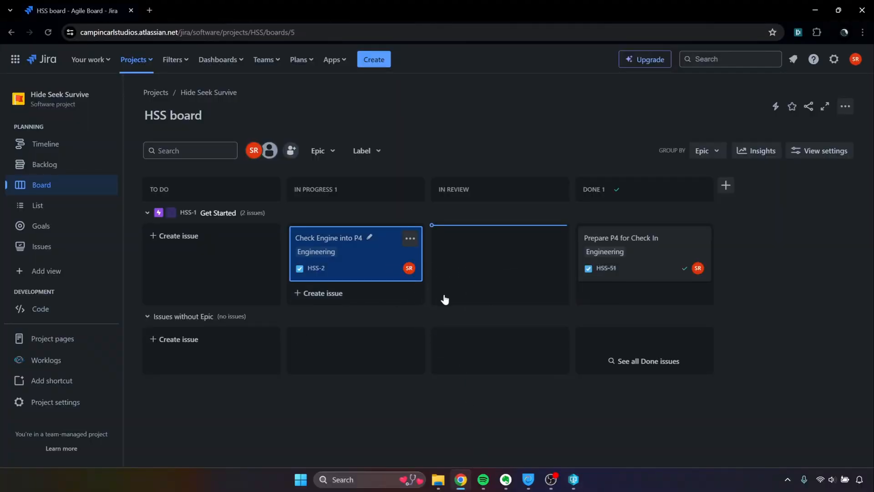